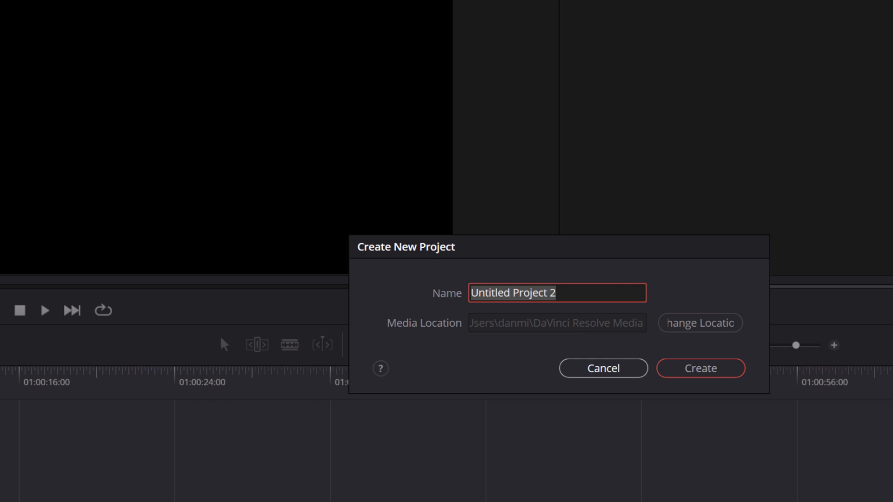
Create a new project named PROJECT TEMPLATE.
text(PROJECT TEMPLATE)
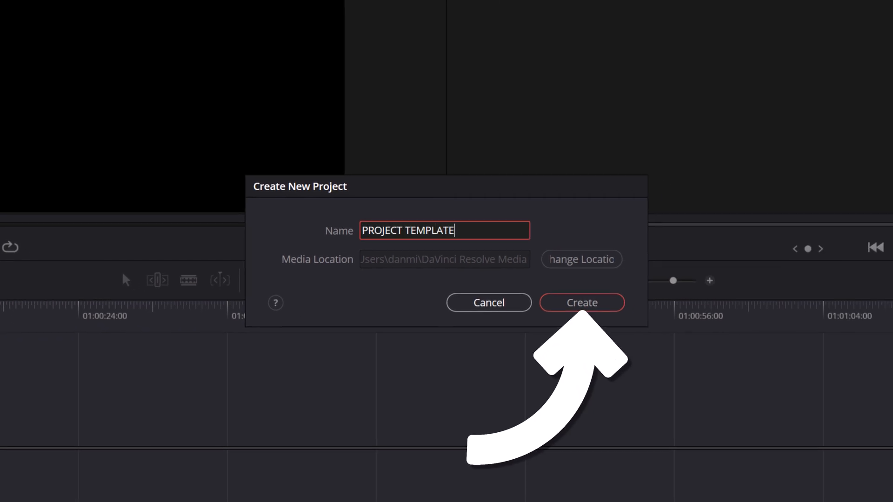
click(617, 306)
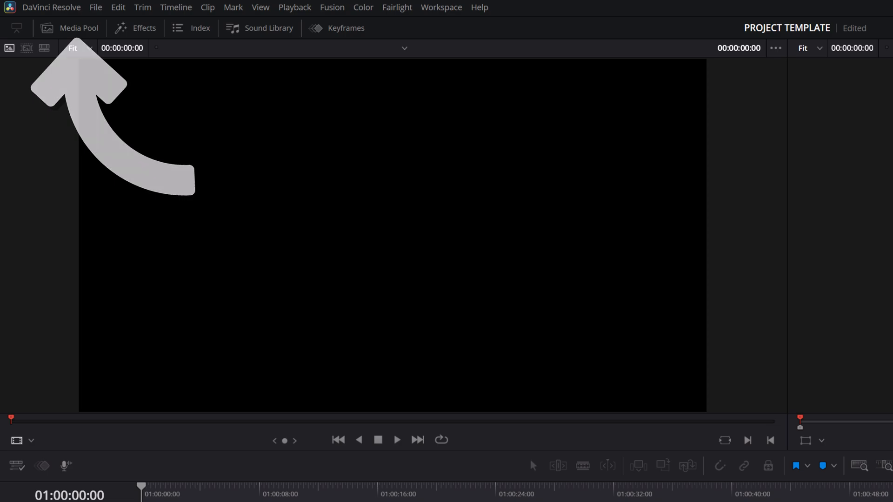
Set up a new timeline named TEMPLATE TIMELINE with 6 audio tracks, disable Use Project Settings and show its format options.
click(70, 29)
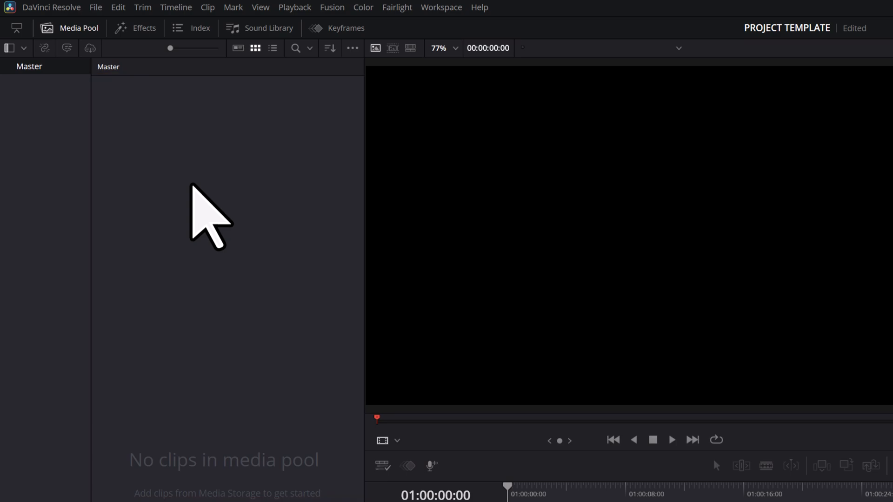
right_click(191, 185)
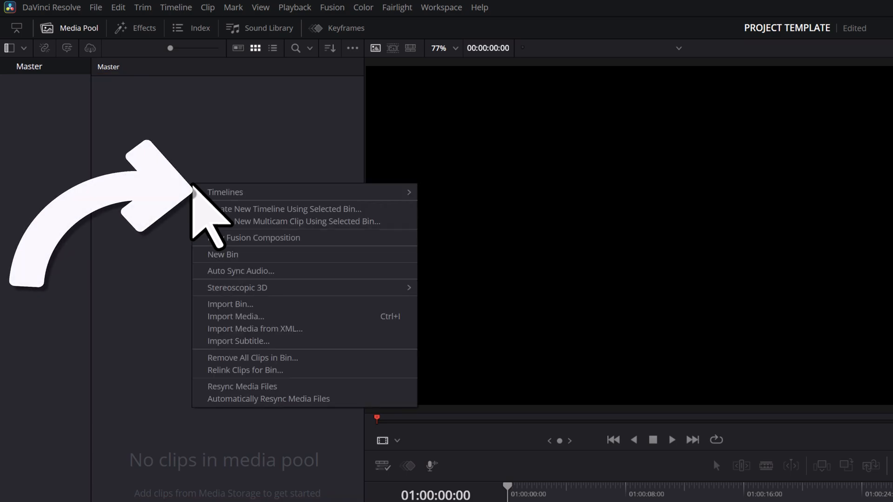
mouse_move(409, 191)
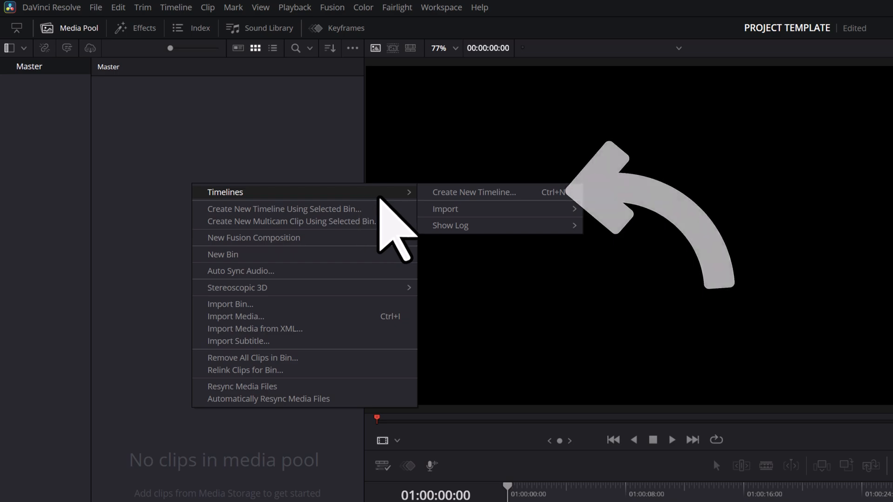
click(540, 192)
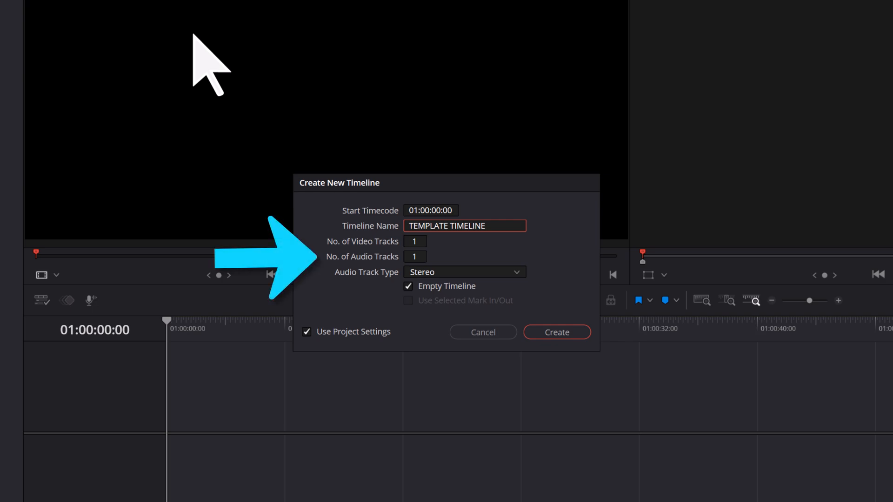
click(414, 256)
text(6)
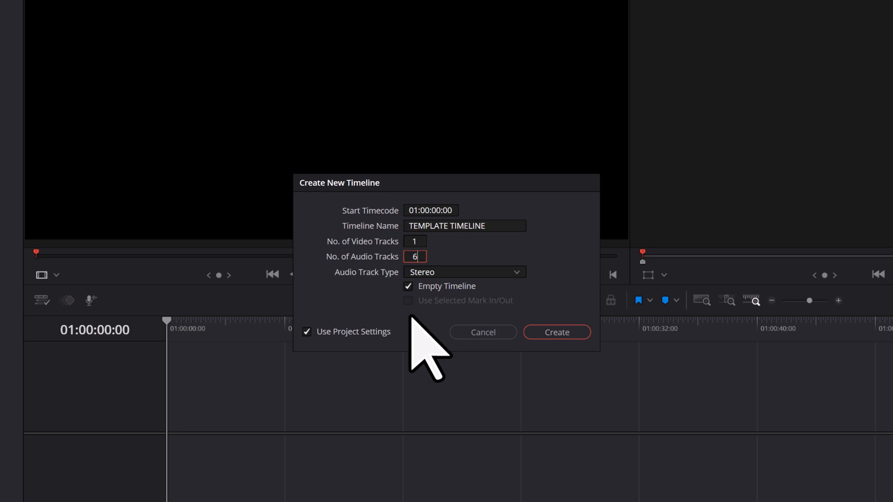
click(307, 333)
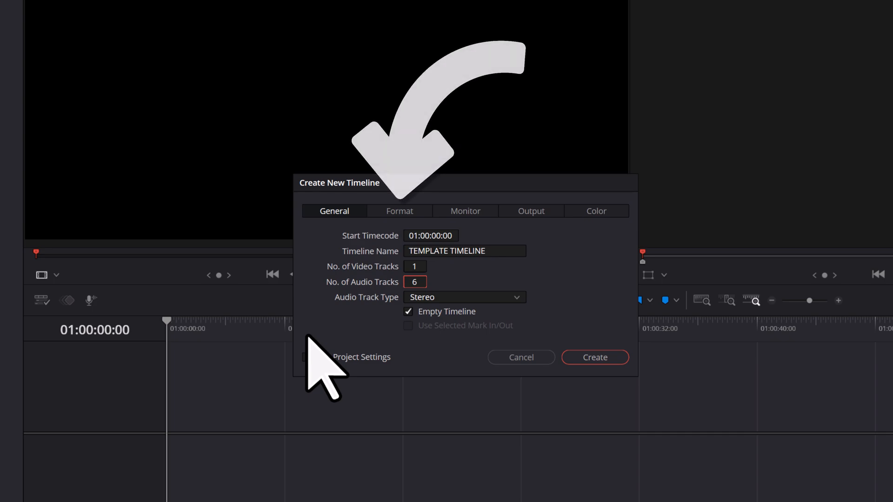
click(422, 214)
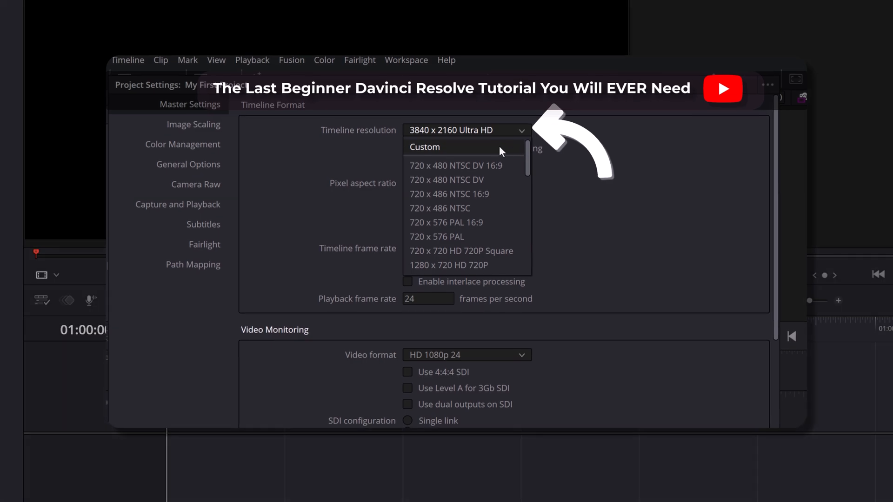
click(498, 145)
double_click(427, 149)
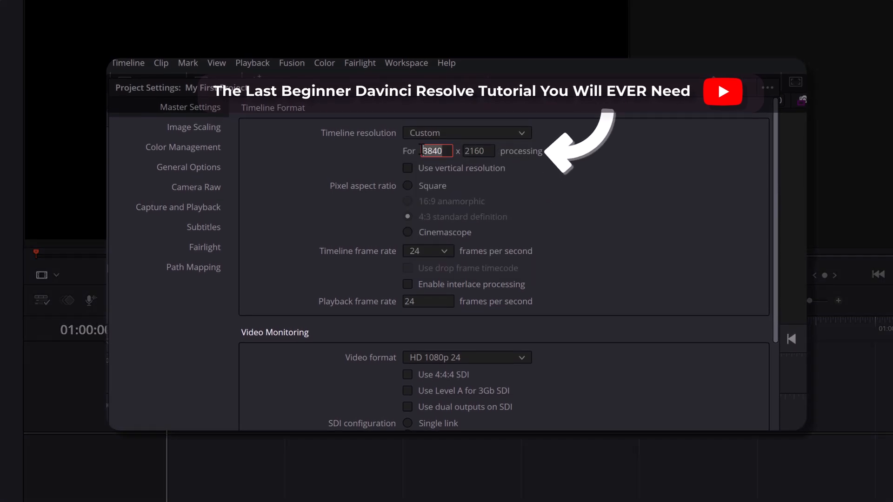
text(2560)
key(Tab)
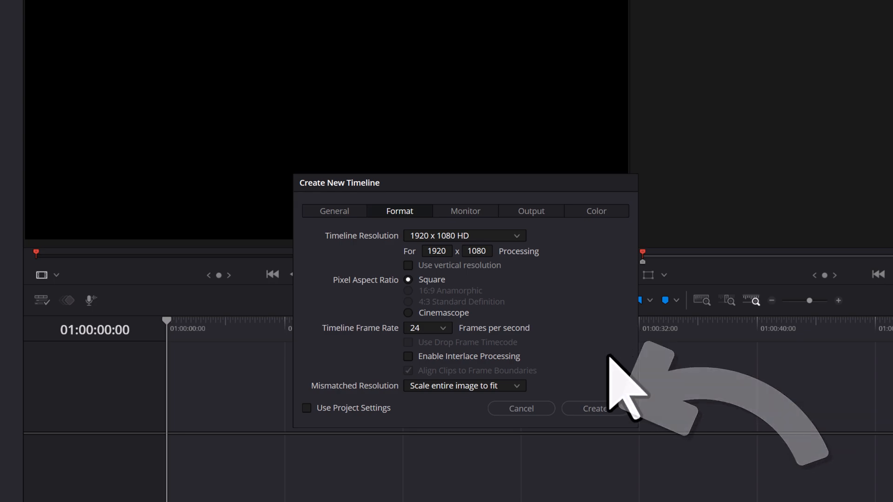
Create the timeline with the 1920 x 1080 HD resolution and 24 frames per second.
click(611, 408)
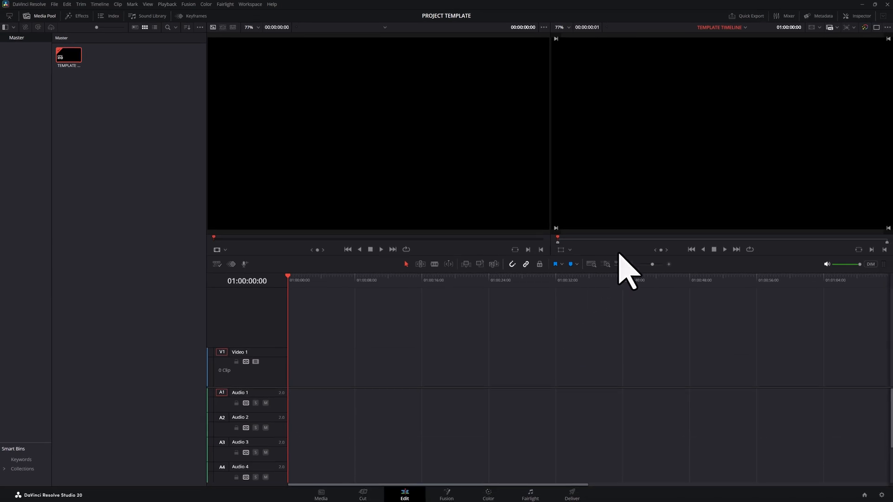
Import the GAME video and the two ES_ music files from the desktop into the media pool.
click(874, 5)
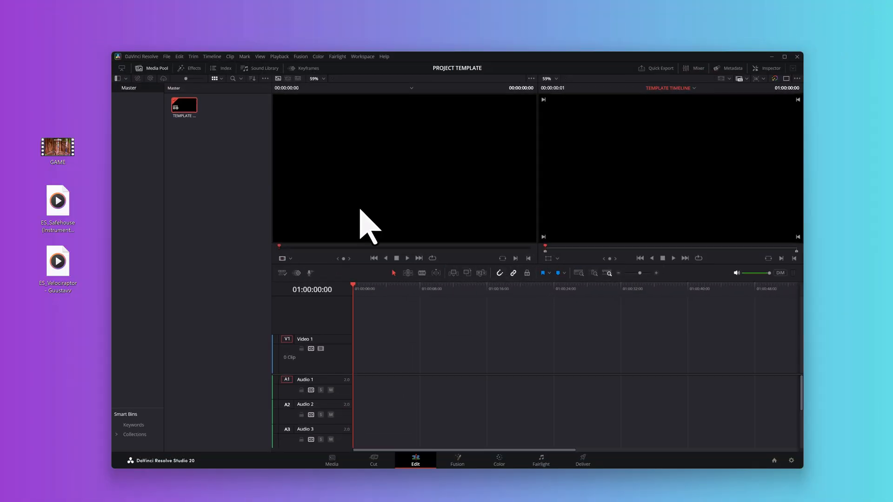
drag(42, 228, 208, 149)
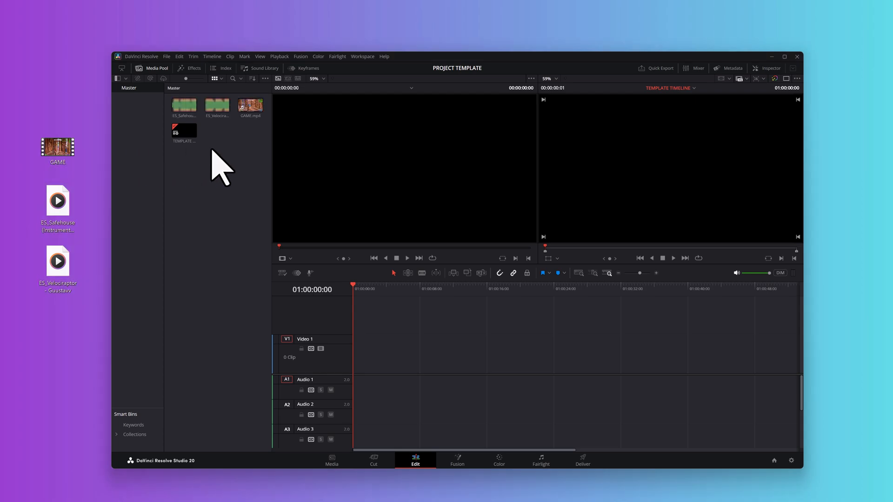
click(784, 57)
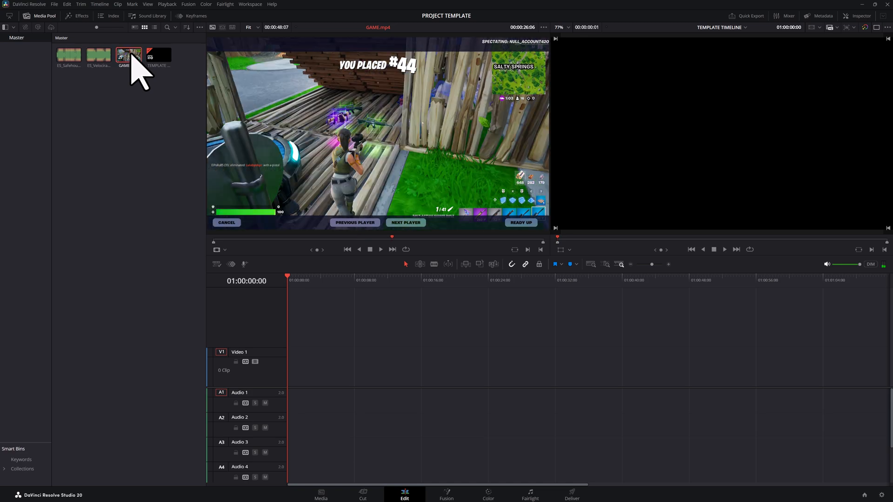
Place GAME.mp4 at the timeline start on Video 1, ES_Velociraptor on Audio 2 and ES_Safehouse on Audio 3.
drag(130, 56, 289, 366)
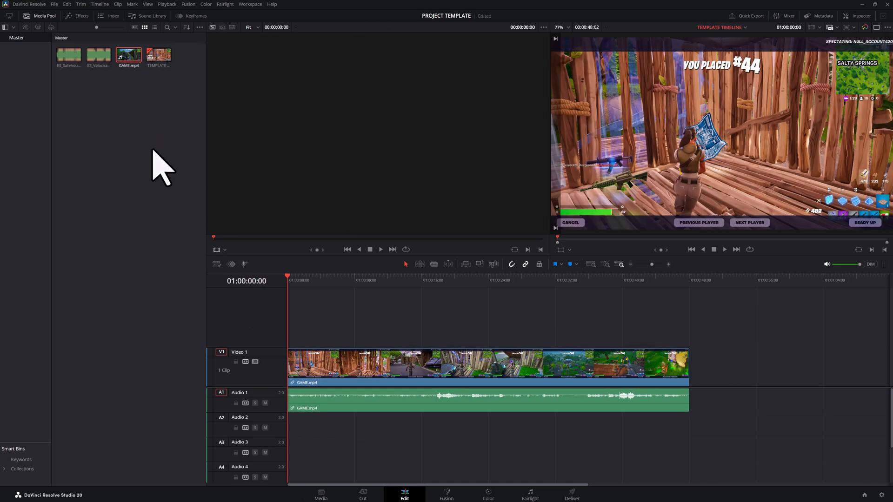
drag(96, 60, 286, 424)
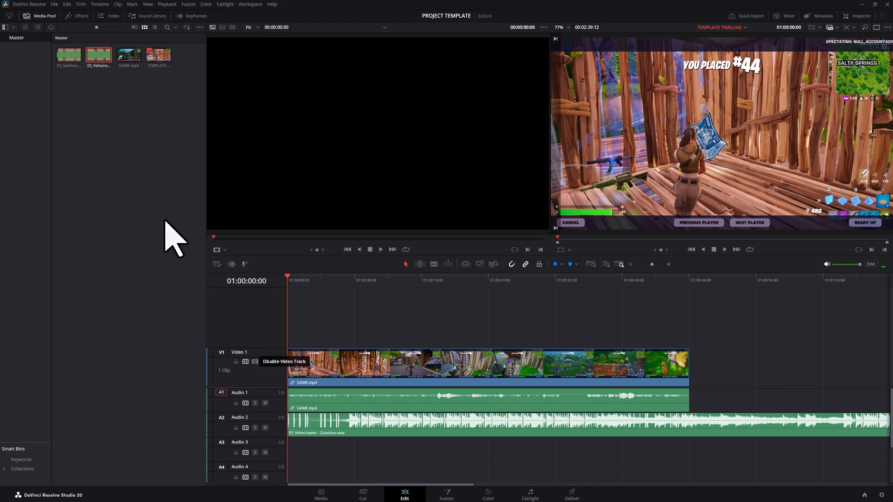
drag(69, 60, 289, 449)
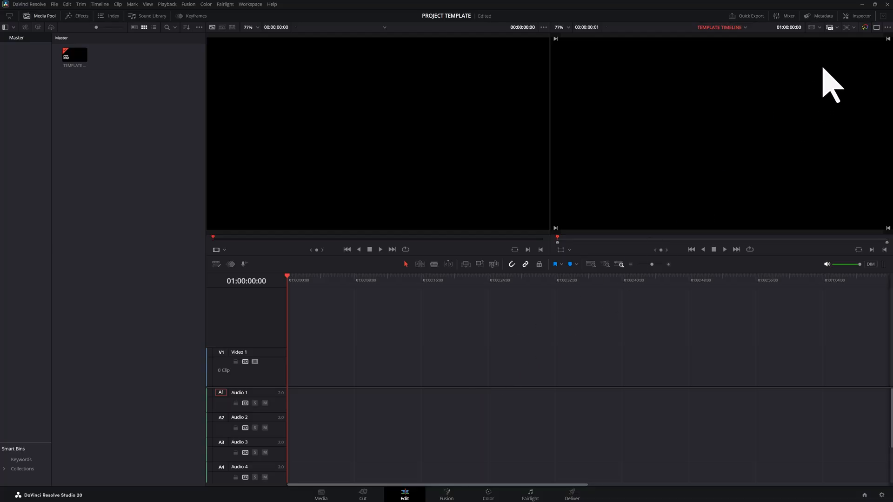
click(875, 4)
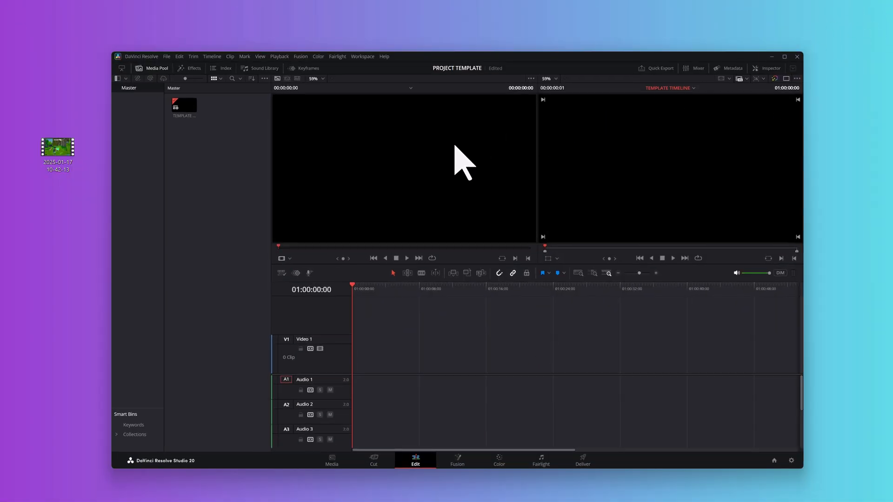
drag(60, 160, 219, 146)
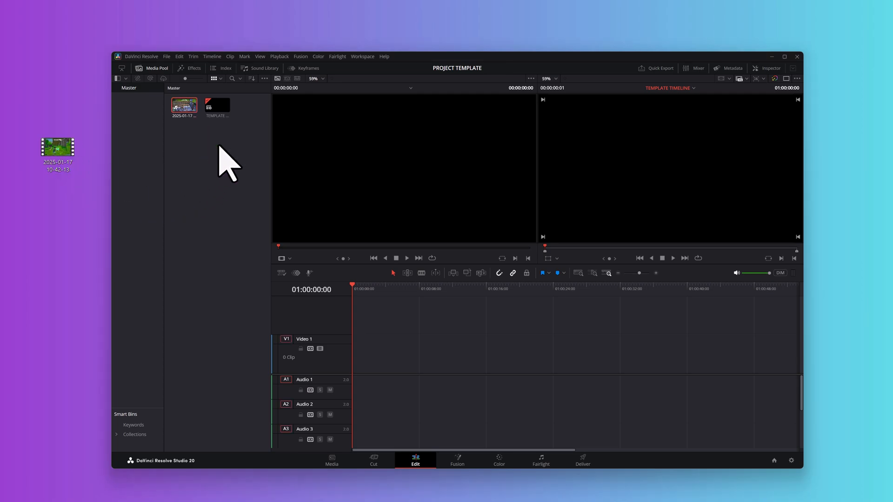
click(784, 56)
drag(74, 61, 291, 369)
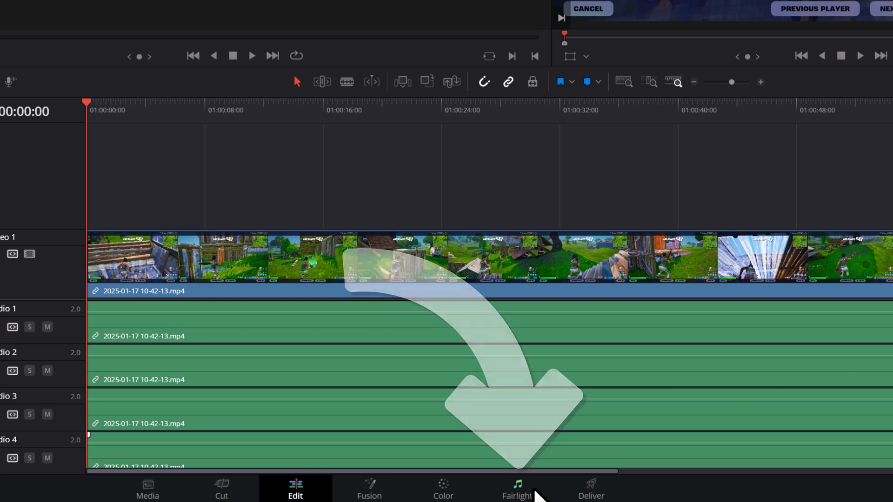
On the Fairlight page, rename the first four audio tracks DIALOGUE, BROWSER, GAME and DESKTOP.
click(535, 490)
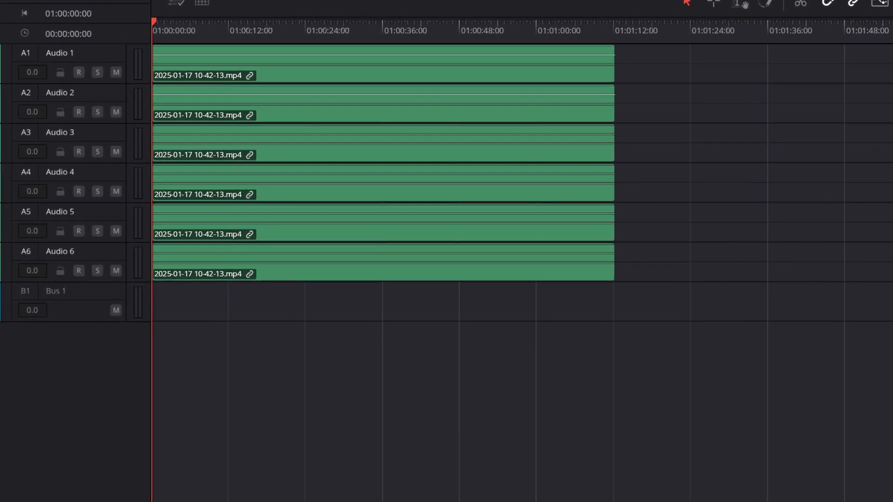
double_click(65, 52)
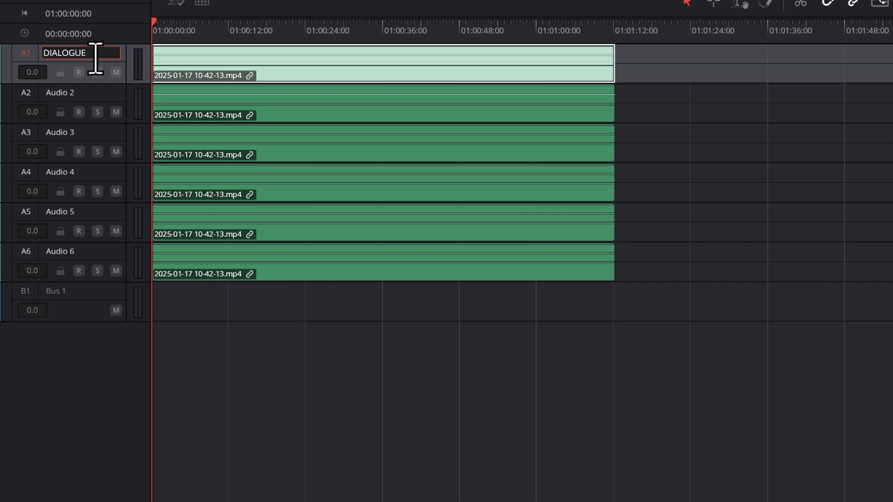
double_click(93, 93)
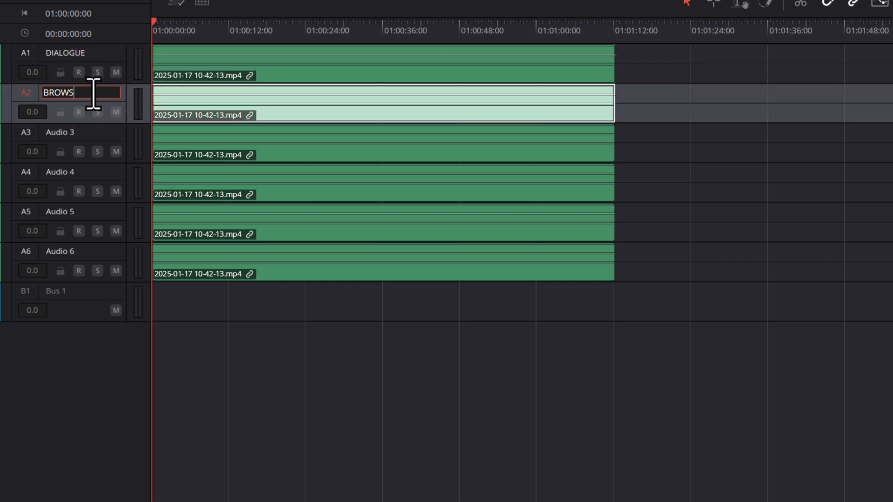
key(Return)
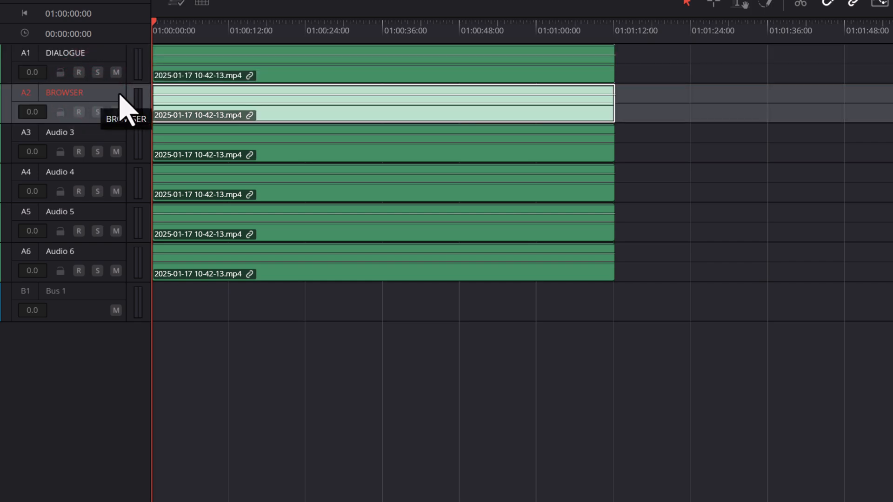
double_click(81, 132)
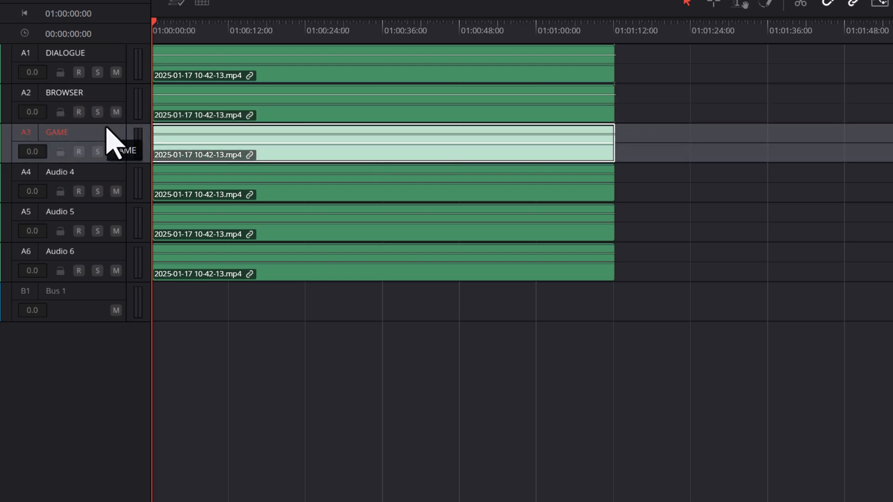
double_click(85, 172)
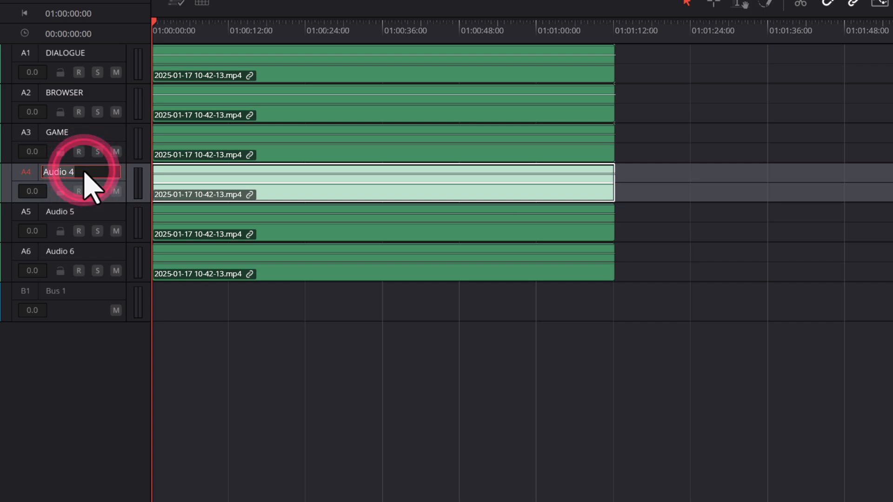
text(DESKTOP)
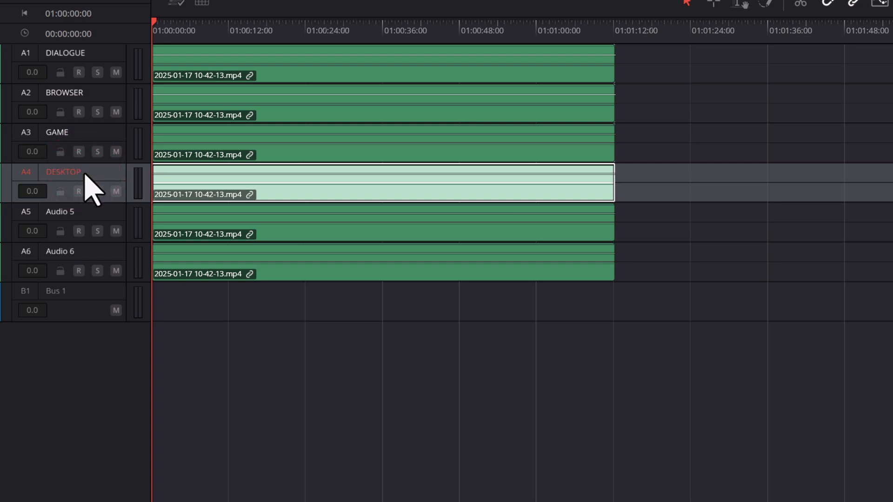
Rename audio track 5 as ALERTS and audio track 6 as MUSIC.
double_click(95, 211)
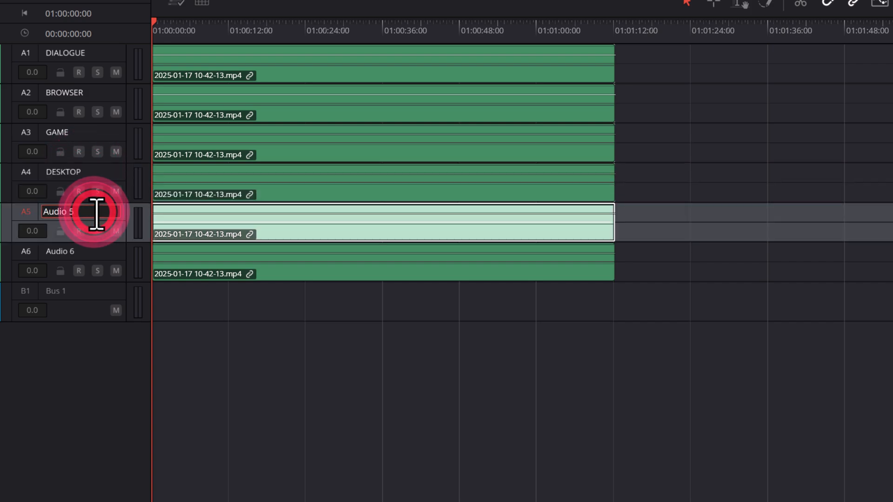
click(103, 210)
text(ALERTS)
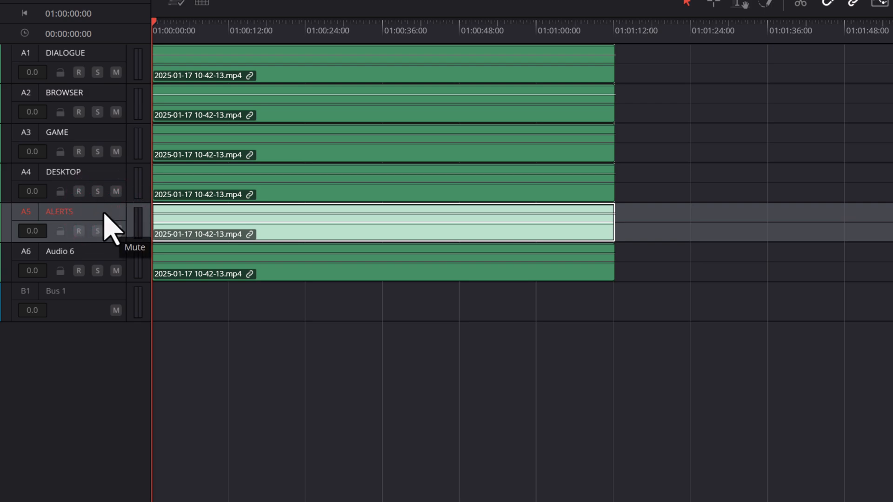
click(92, 252)
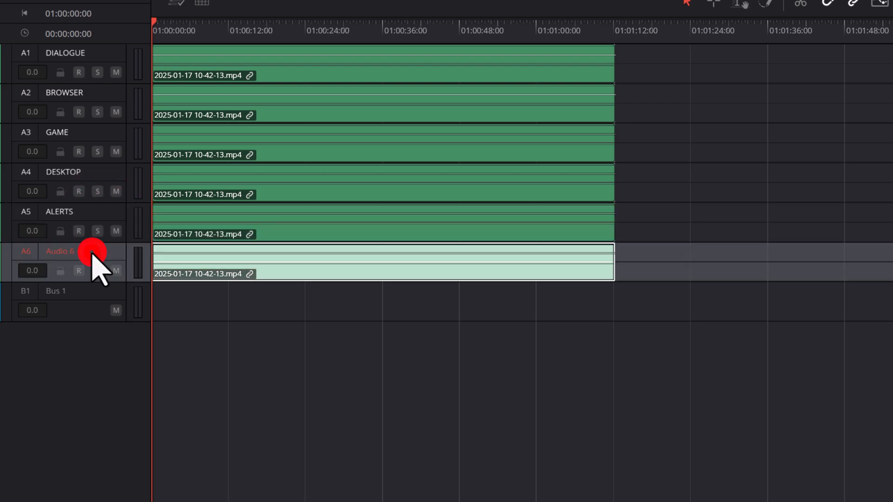
click(39, 251)
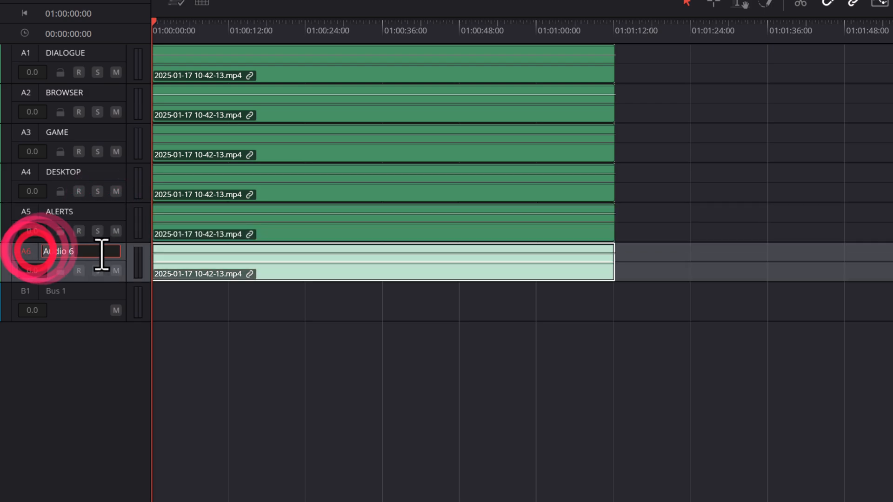
text(MUSIC)
key(Return)
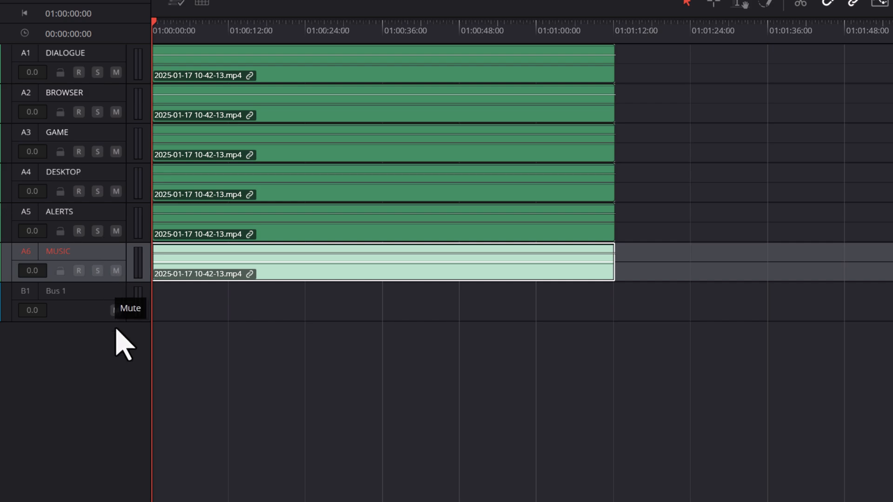
click(119, 352)
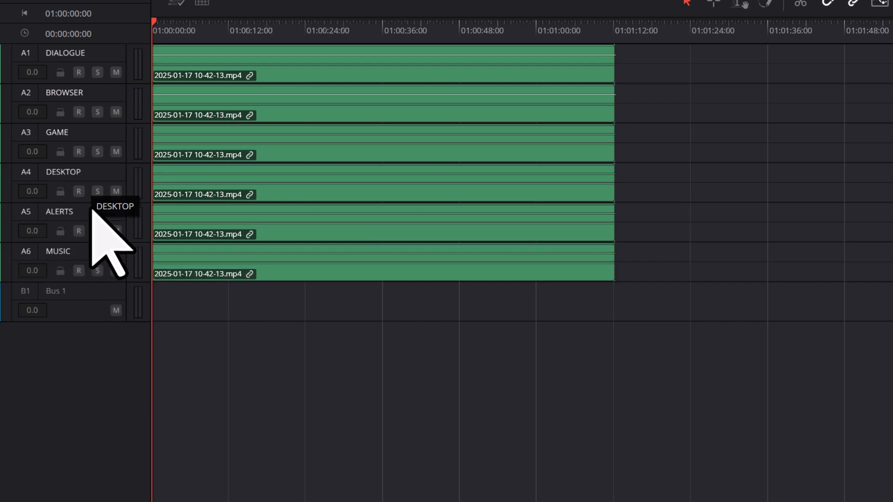
Change the DIALOGUE track's type to Mono.
click(97, 72)
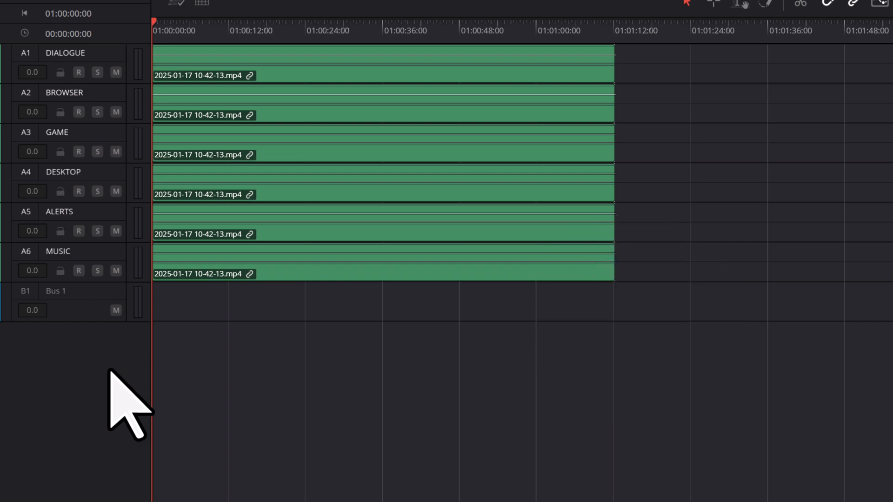
right_click(98, 56)
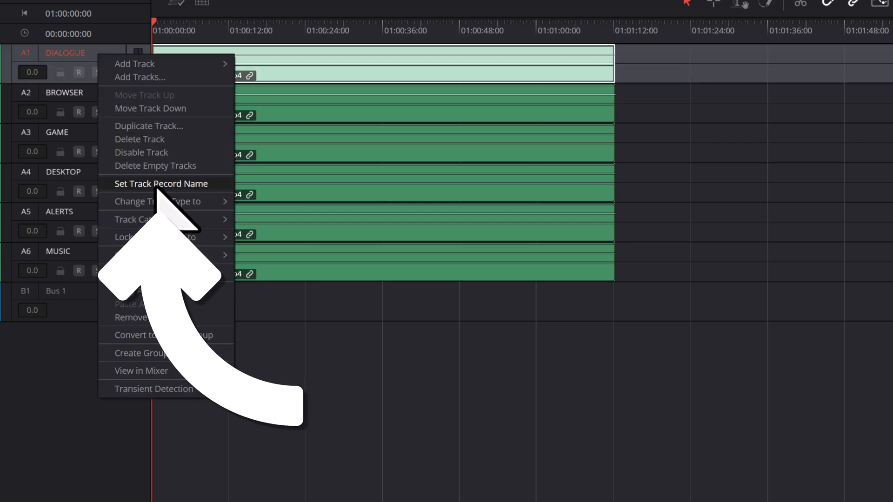
mouse_move(209, 201)
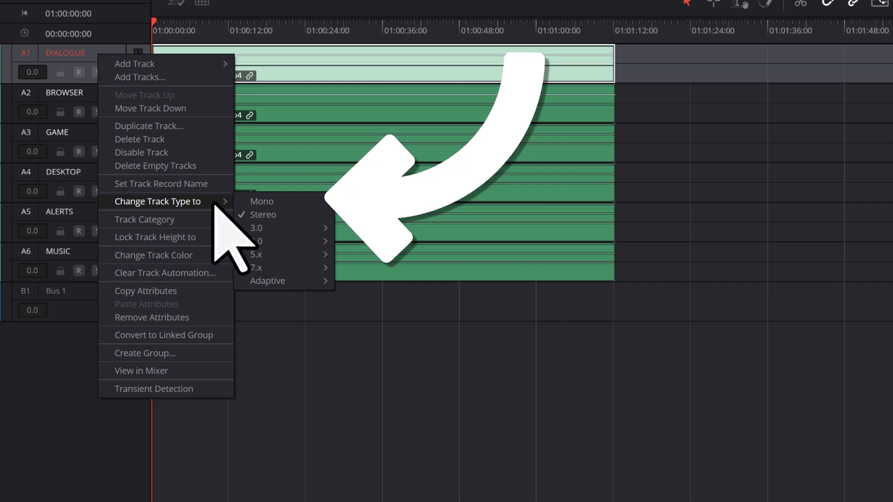
click(267, 201)
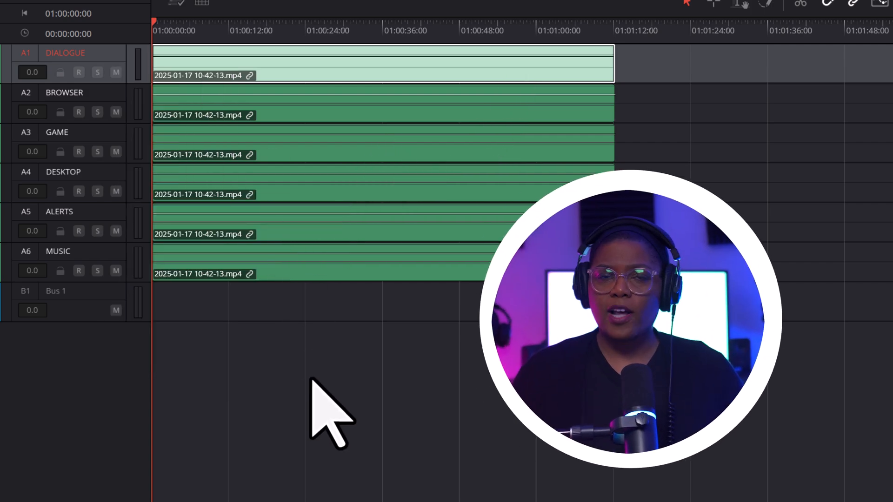
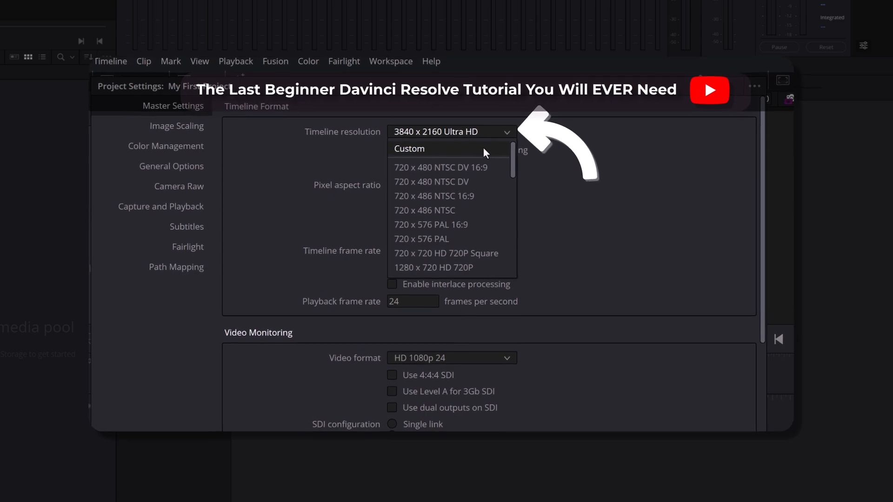
Set the project's timeline resolution to Custom with a width of 2560.
click(491, 130)
double_click(418, 147)
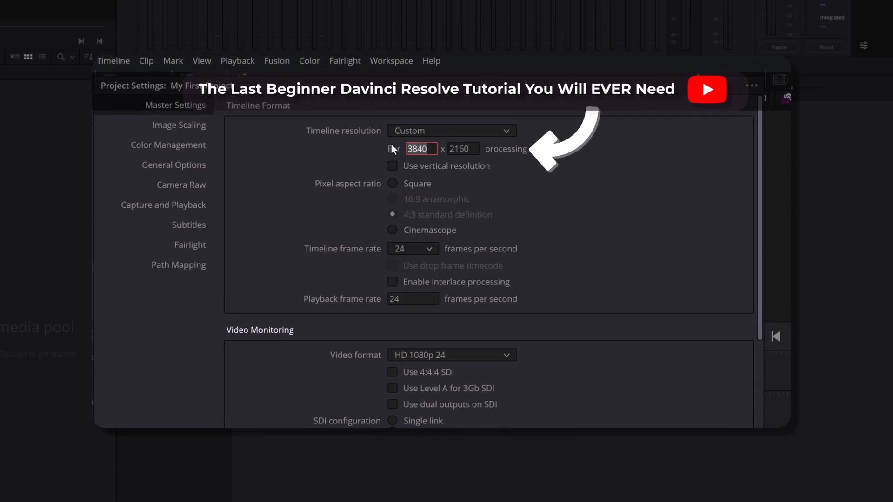
text(2560)
key(Tab)
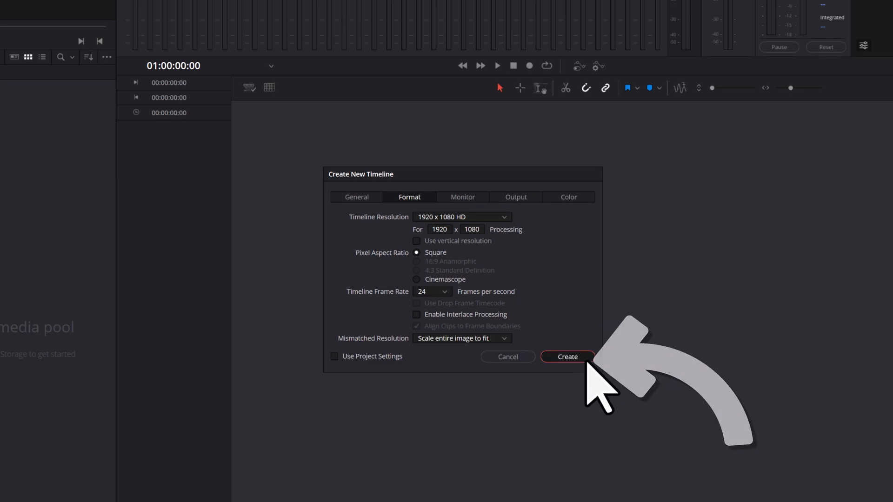
Create the 1920 x 1080 HD timeline at 24 frames per second and rename its first audio track VOICE.
click(567, 357)
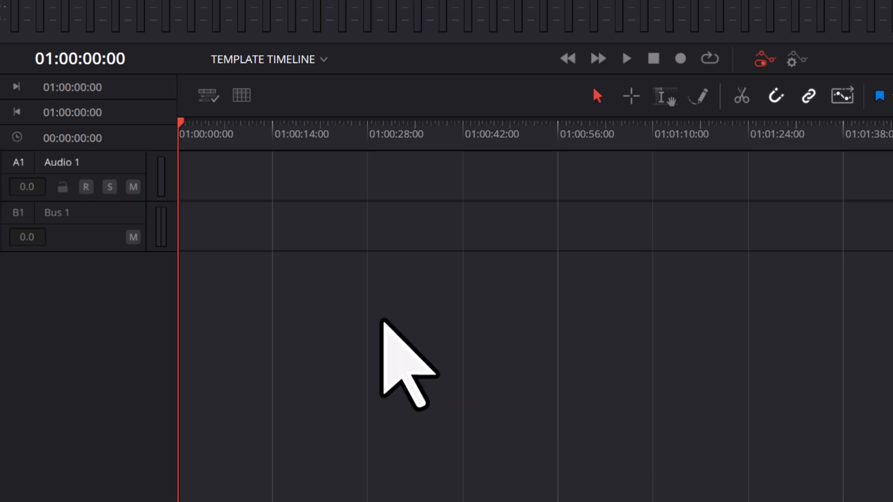
double_click(77, 164)
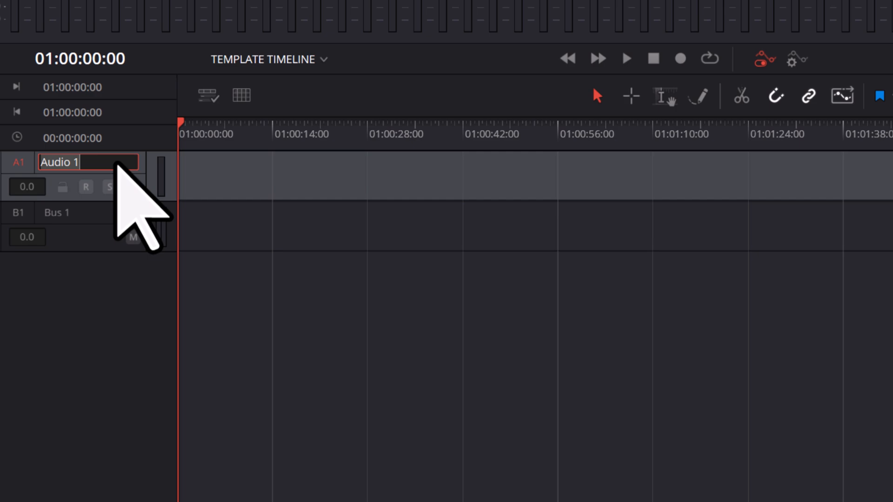
text(VOICE)
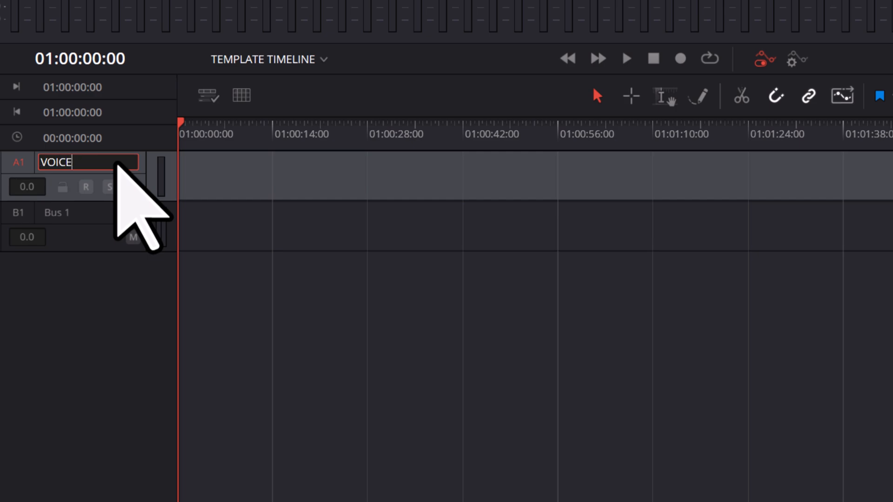
key(Return)
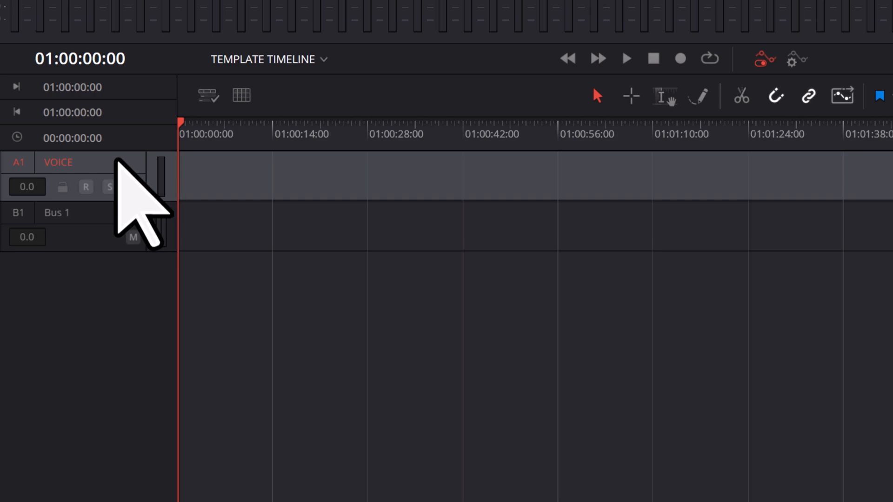
Add one Stereo audio track below the VOICE track.
right_click(117, 160)
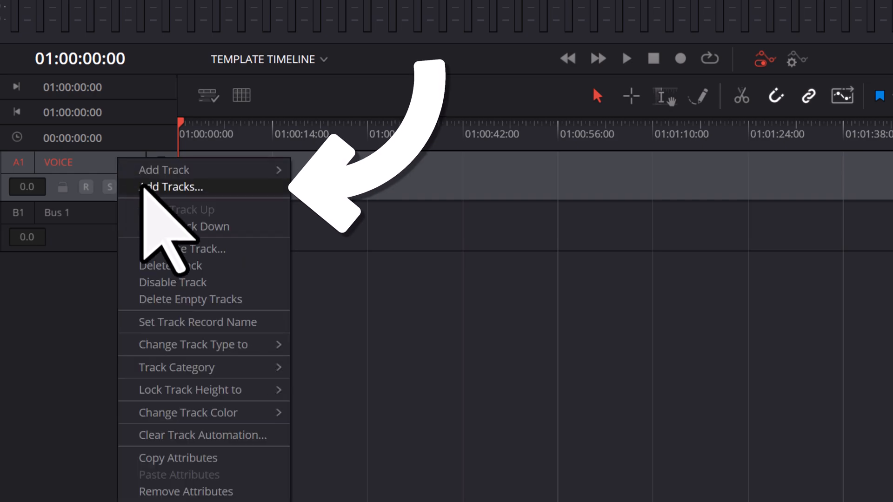
click(212, 188)
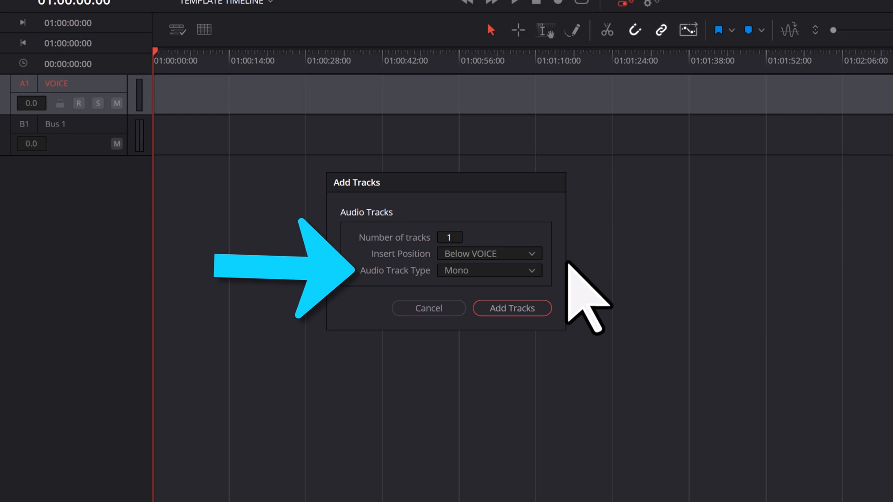
click(531, 271)
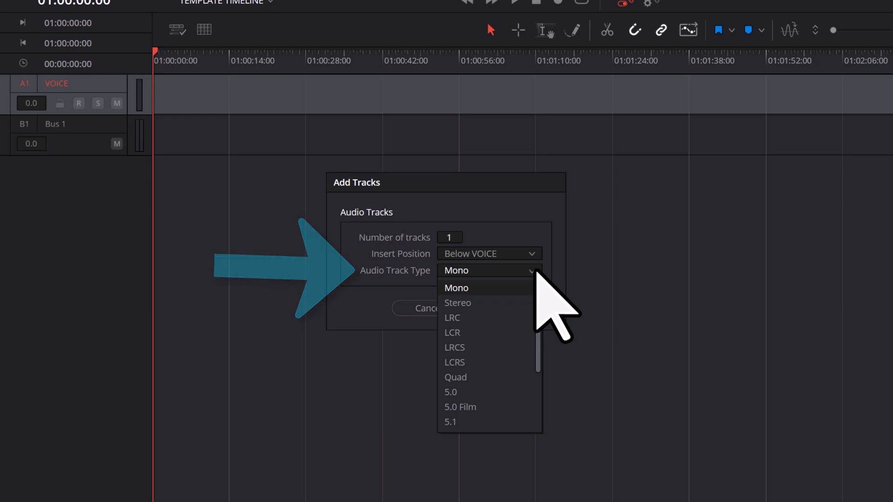
click(529, 303)
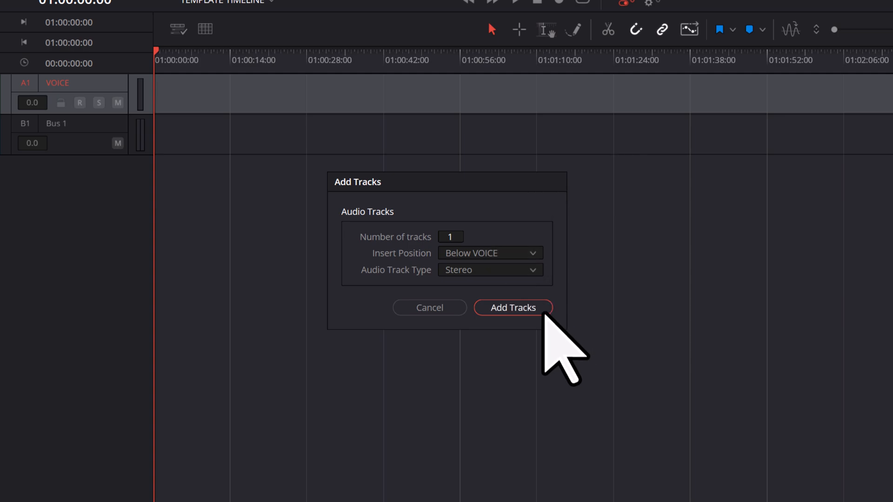
click(543, 309)
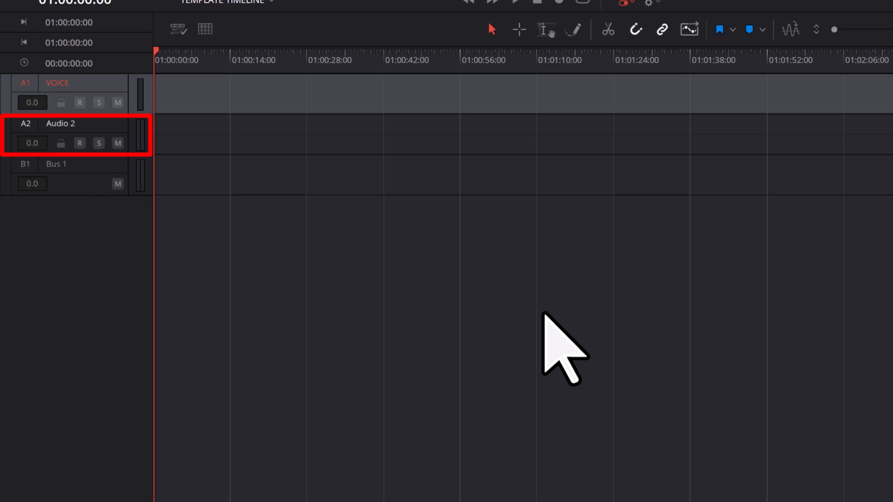
Rename the second audio track MUSIC.
double_click(77, 124)
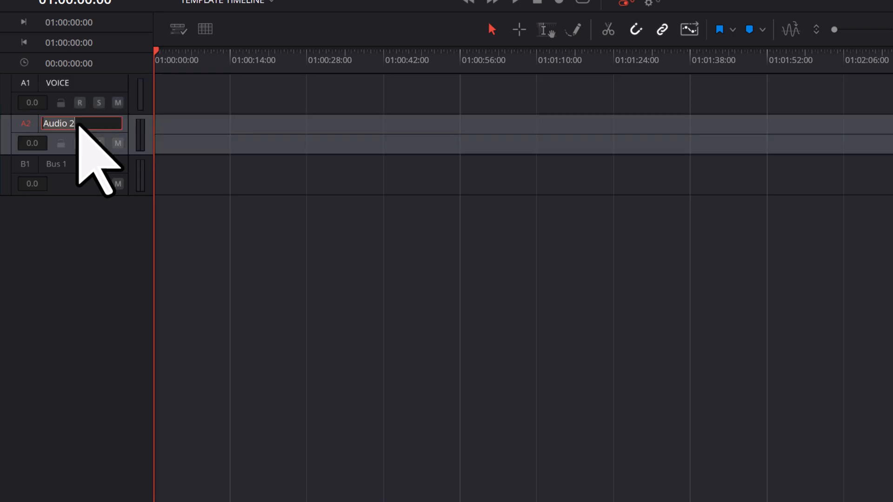
text(MUSIC)
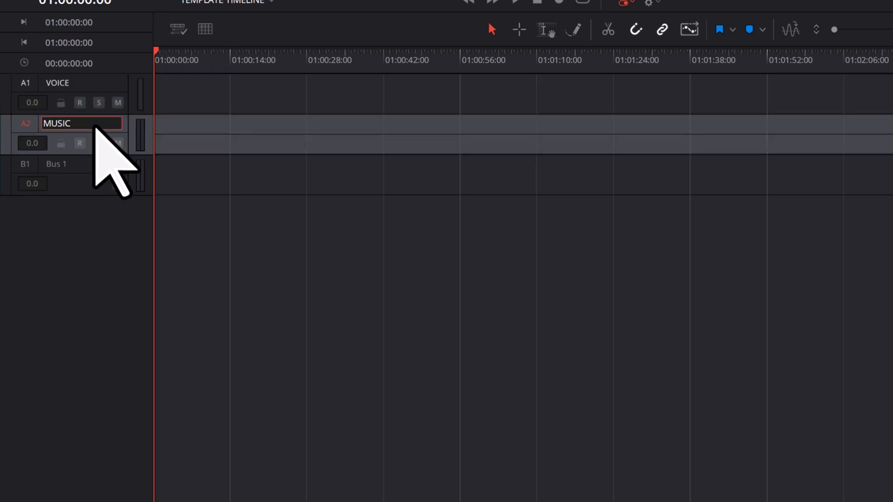
key(Return)
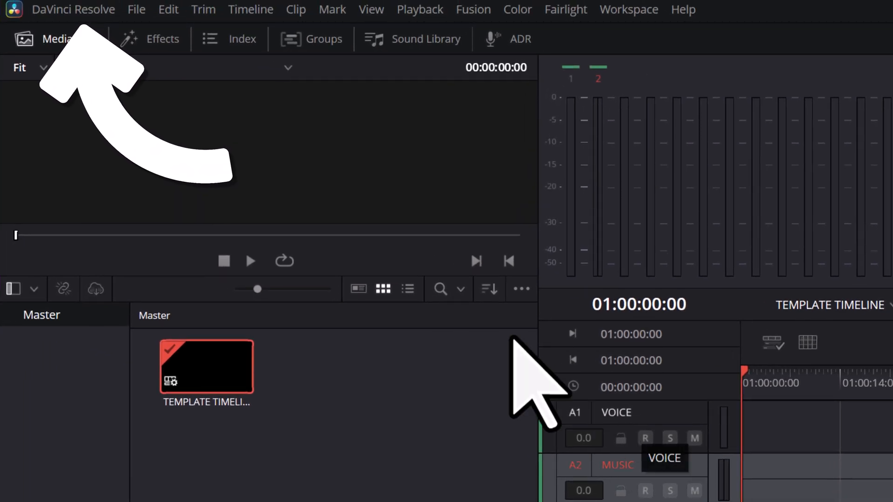
In the system preferences, choose Microphone (BEACN Mic) as audio input and Headphones (BEACN Mic) as output, and save.
click(77, 9)
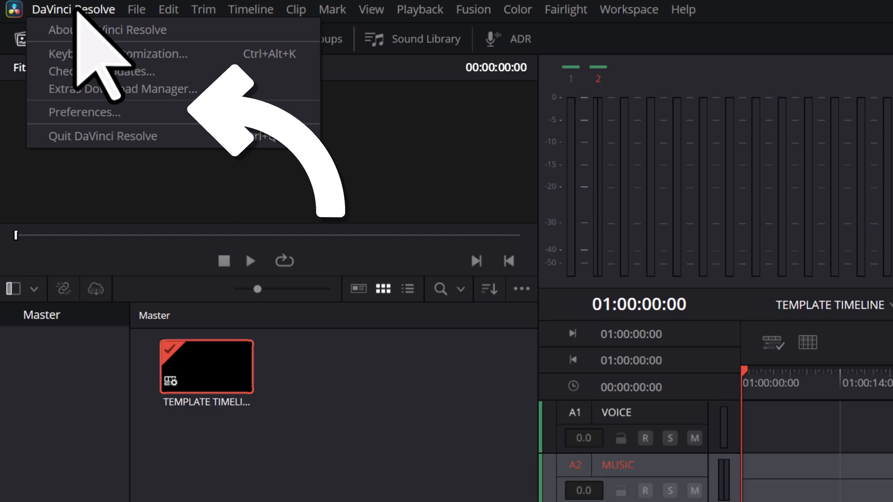
click(130, 116)
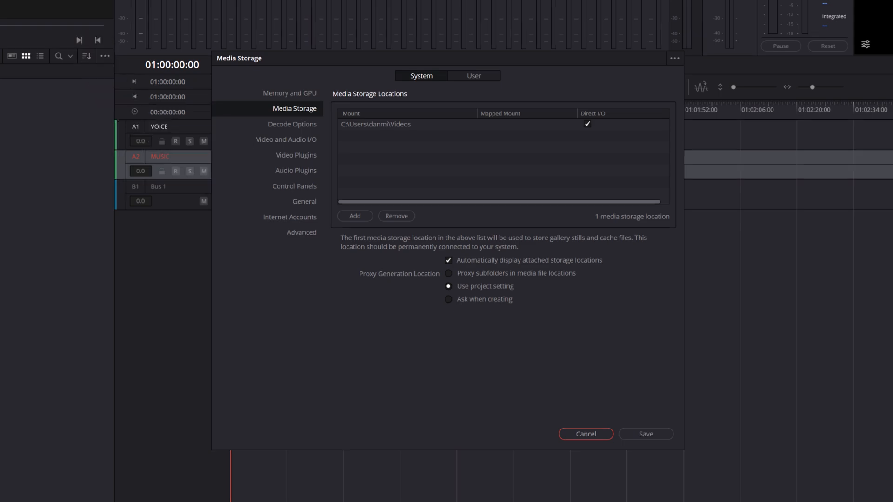
click(312, 141)
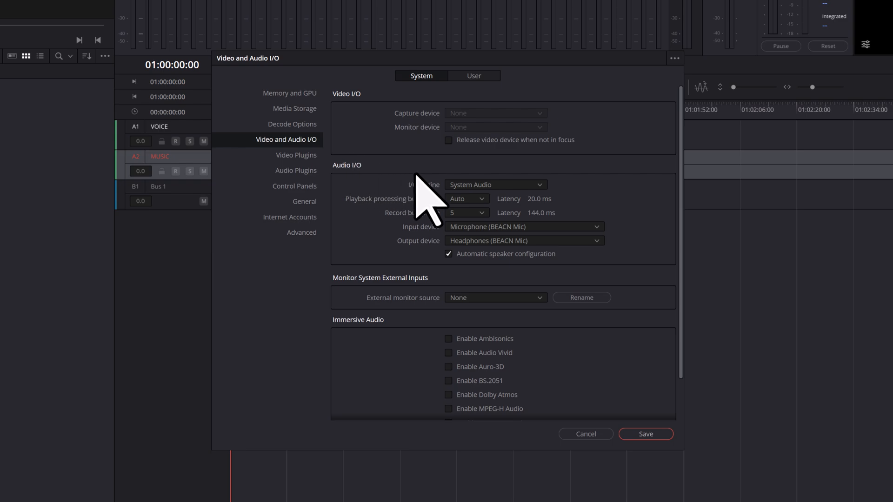
click(599, 228)
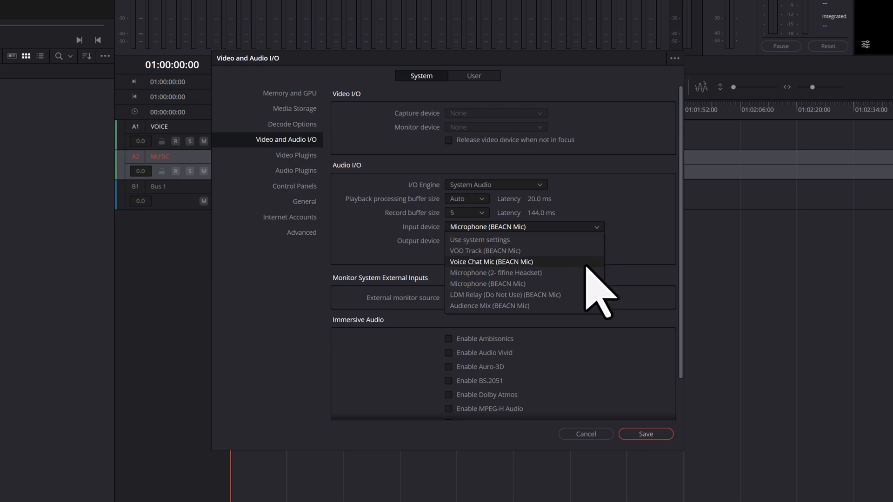
click(585, 283)
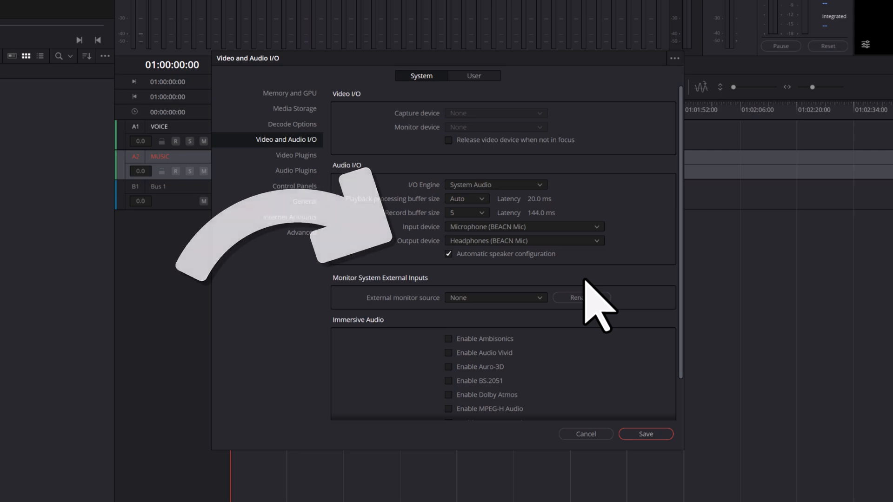
click(596, 241)
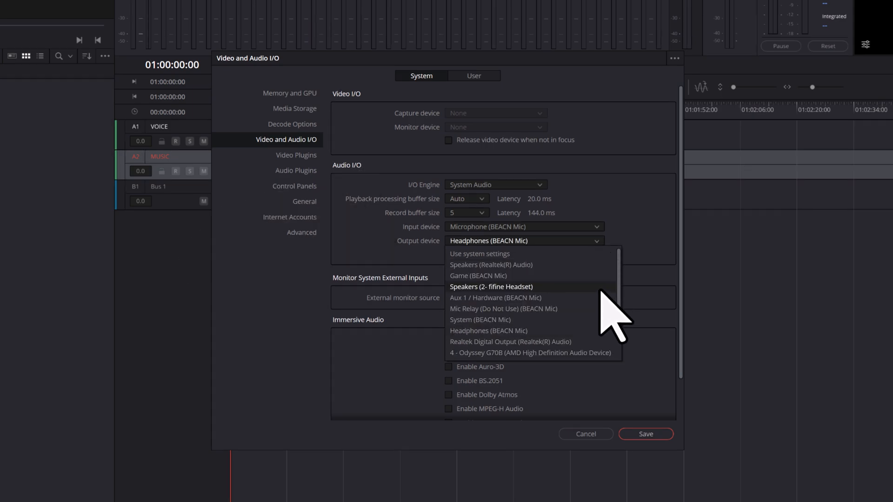
click(596, 329)
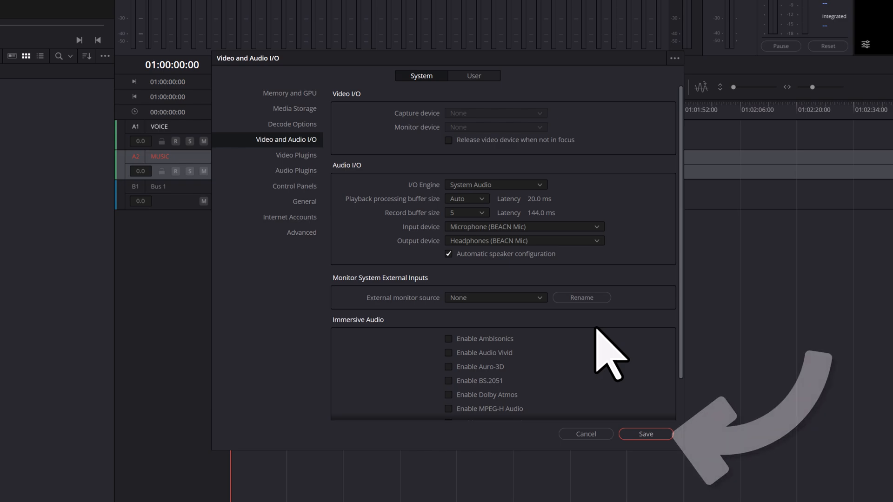
click(658, 435)
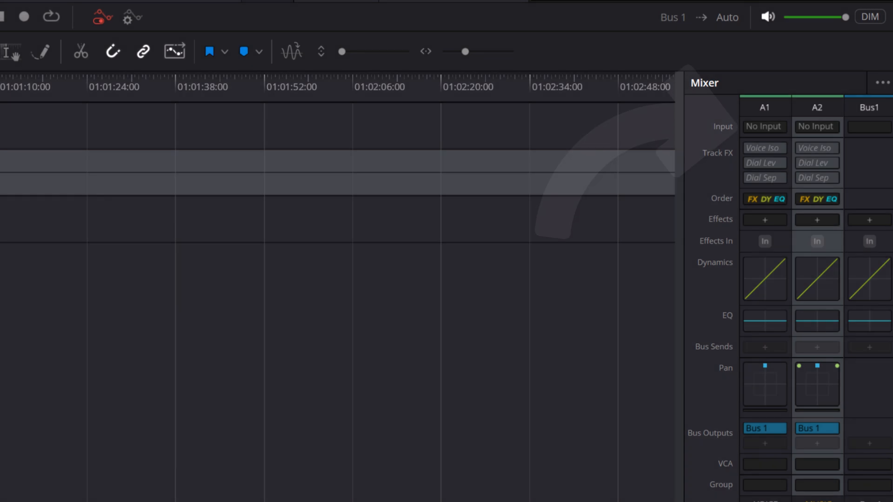
Patch the first microphone channel from the audio inputs to the VOICE track's input and close the patching window.
click(763, 126)
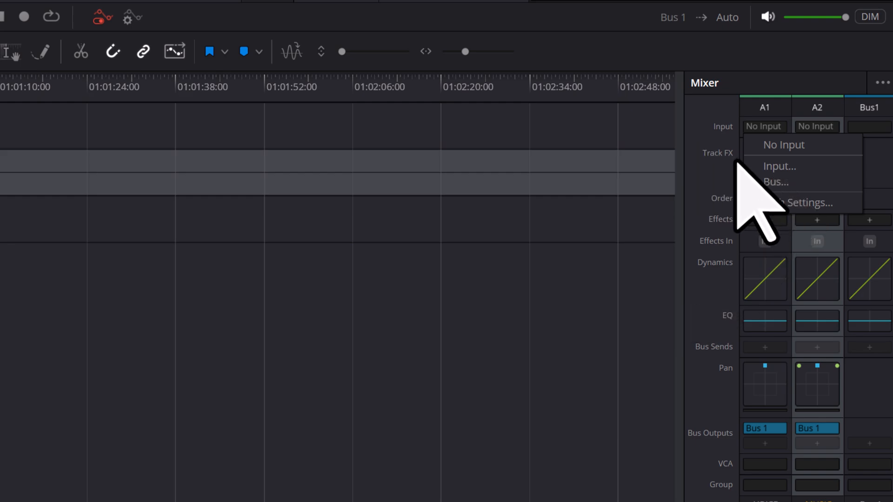
click(781, 166)
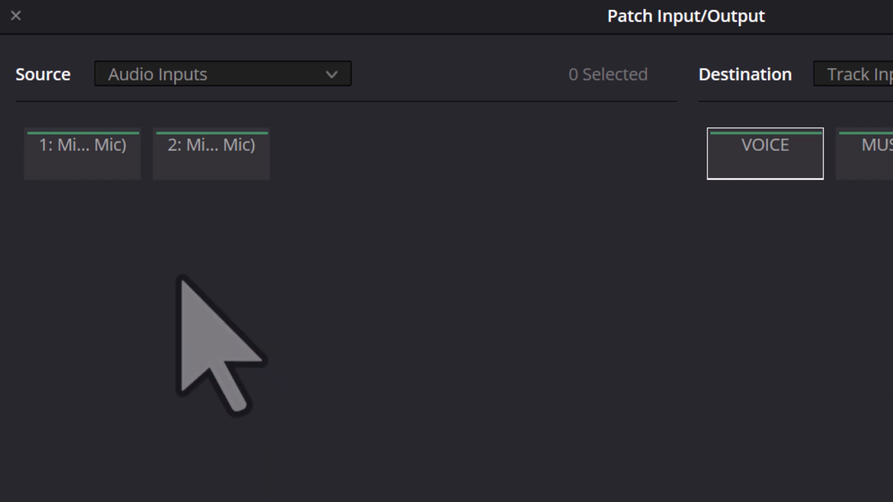
click(102, 176)
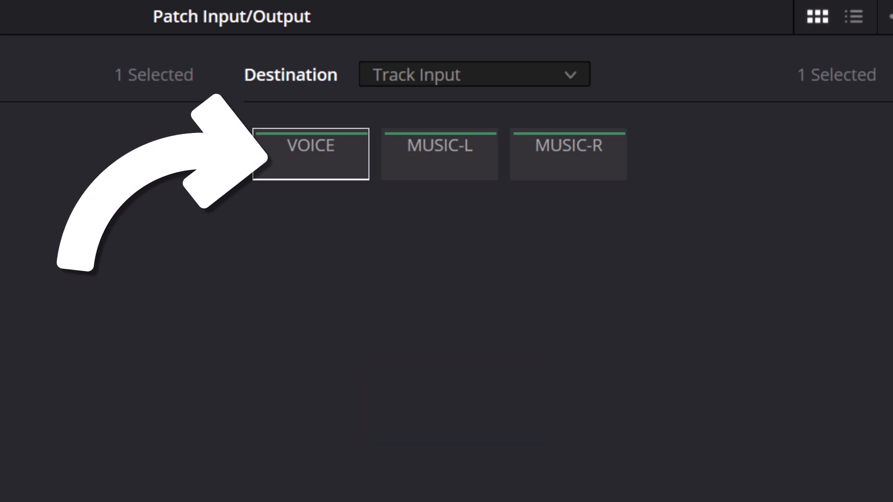
click(288, 166)
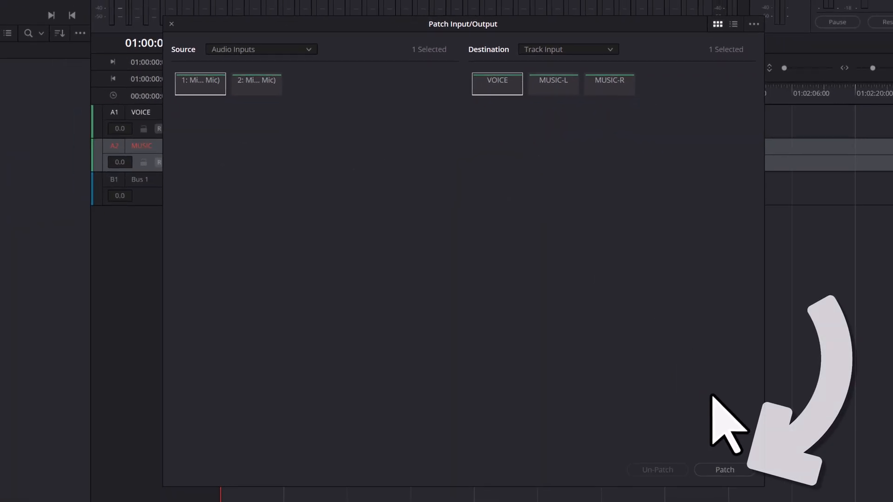
click(742, 471)
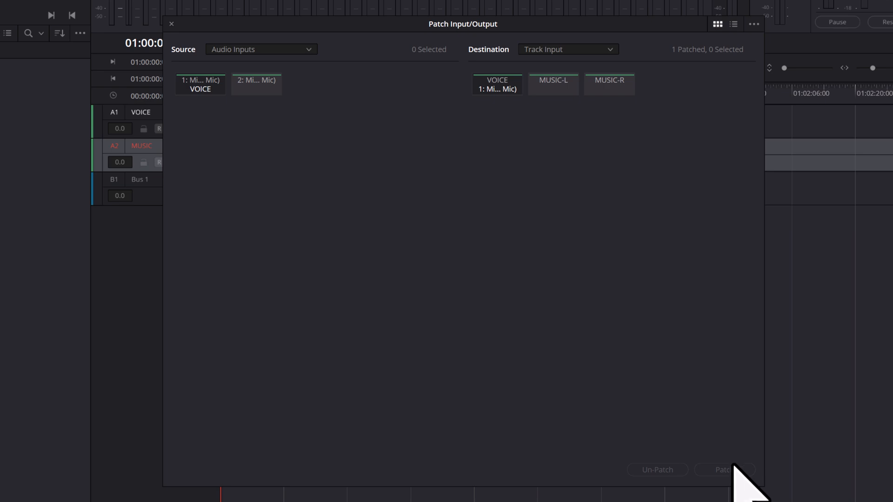
click(171, 24)
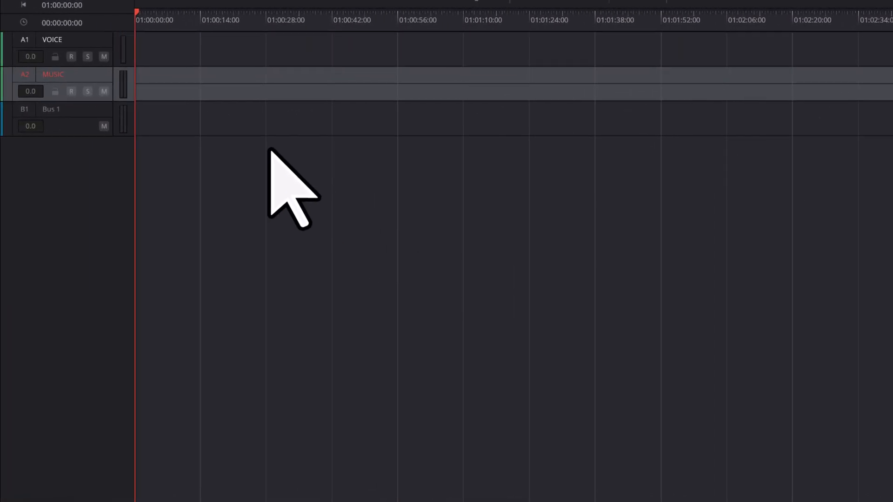
Try muting and unmuting the VOICE track and test the monitoring output's dim, volume and mute controls.
click(104, 57)
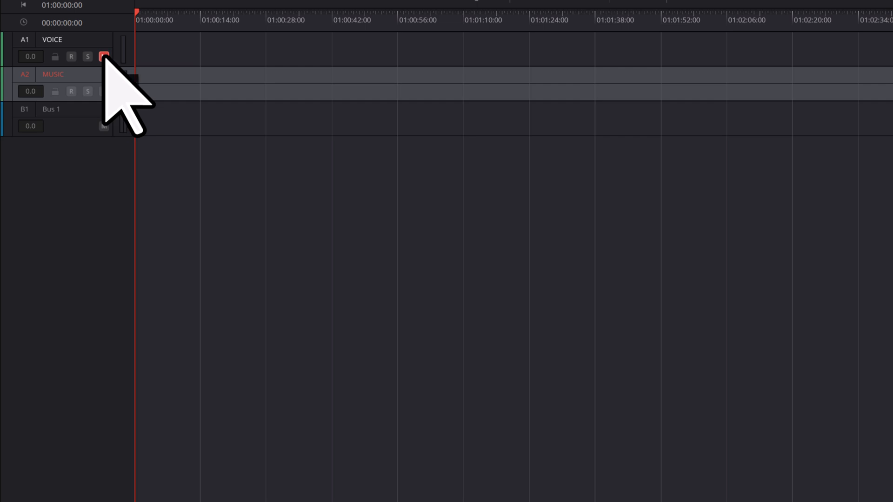
click(103, 57)
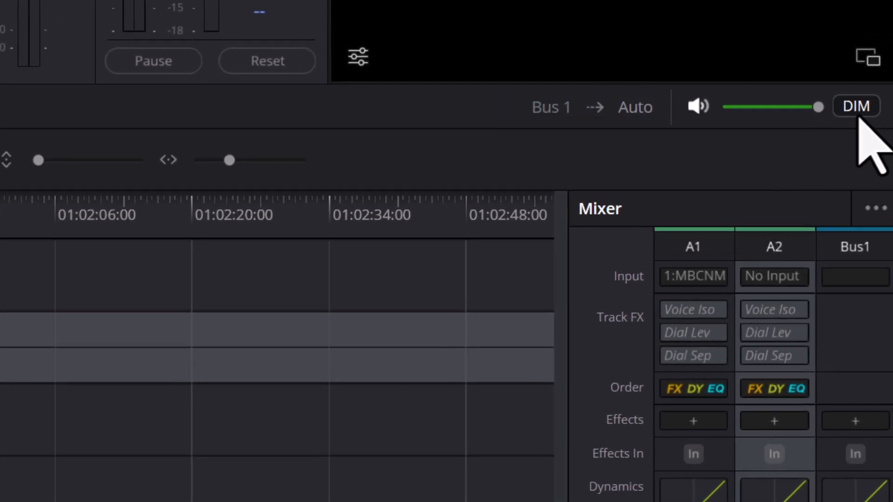
click(858, 111)
click(858, 114)
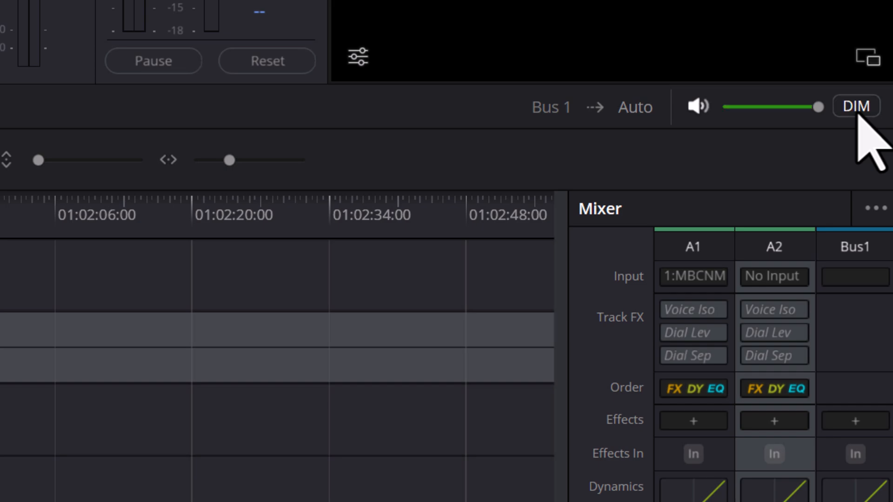
mouse_move(815, 106)
mouse_move(815, 106)
mouse_down()
mouse_move(723, 113)
mouse_move(823, 119)
mouse_up()
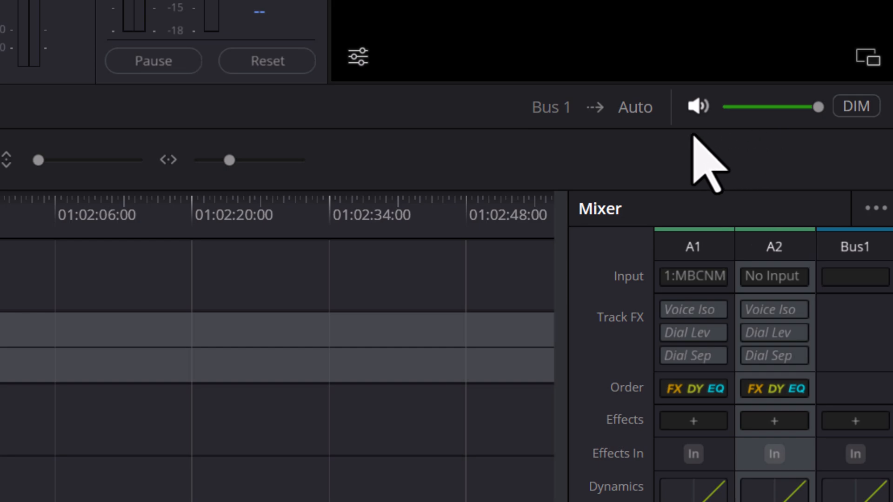
click(696, 111)
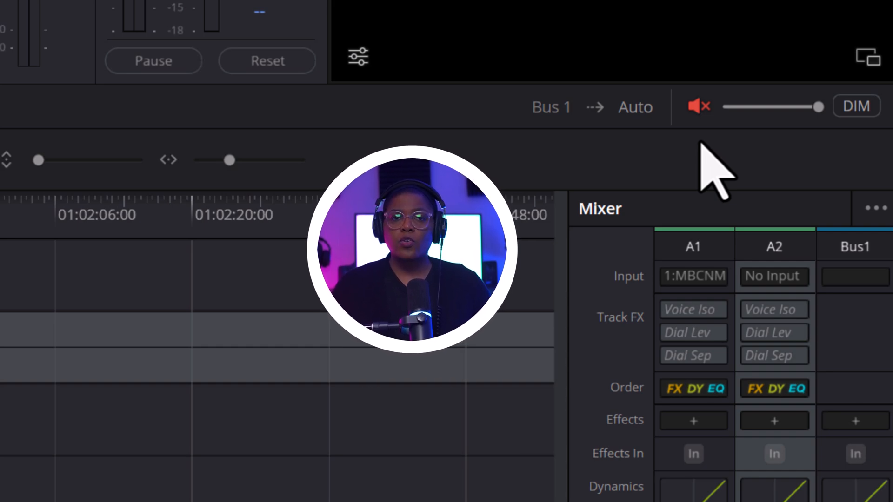
click(698, 110)
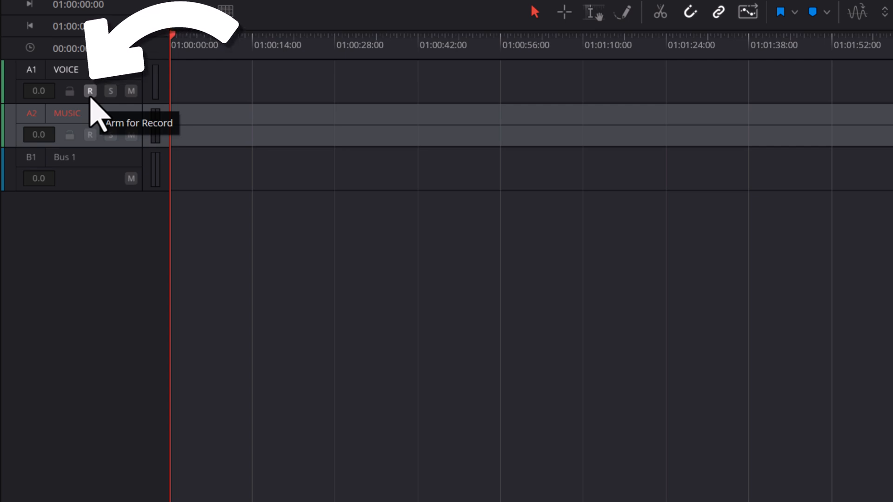
Arm the VOICE track for recording.
click(90, 95)
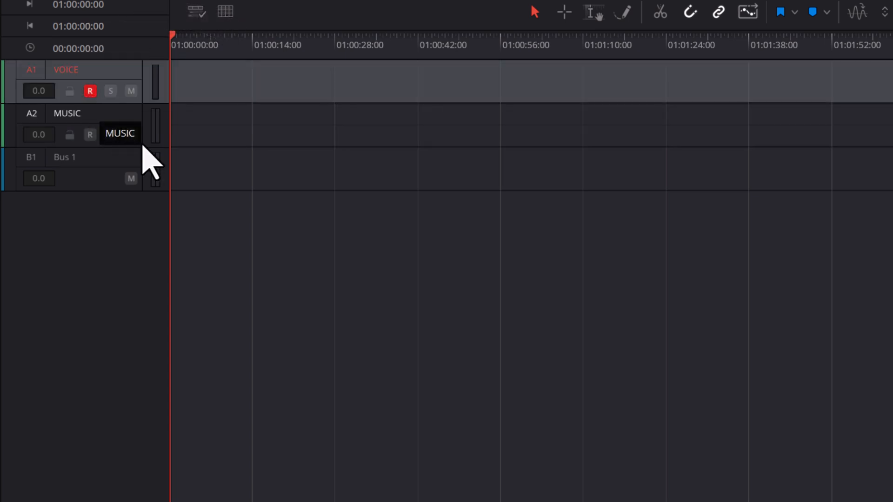
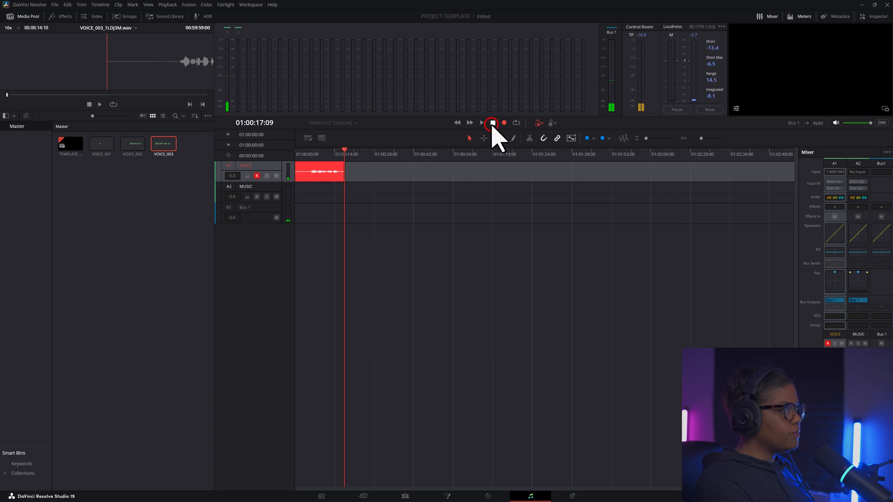
Stop the voice recording and disarm the VOICE track.
click(493, 123)
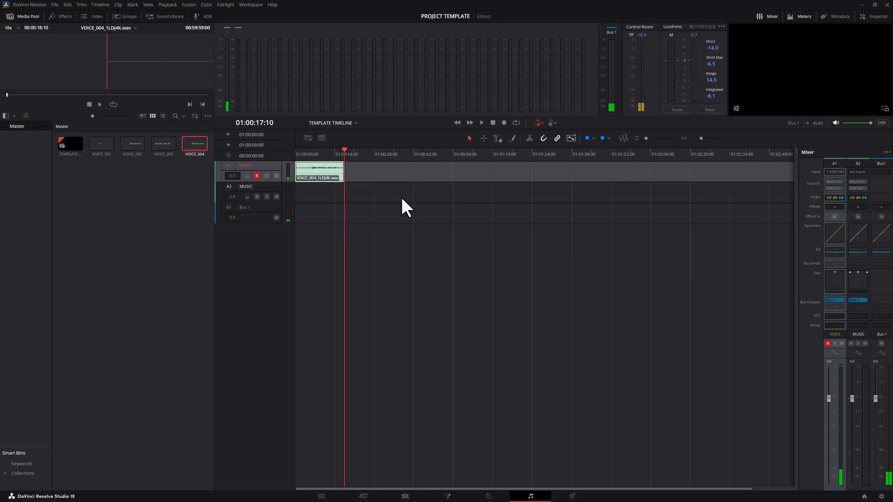
click(258, 174)
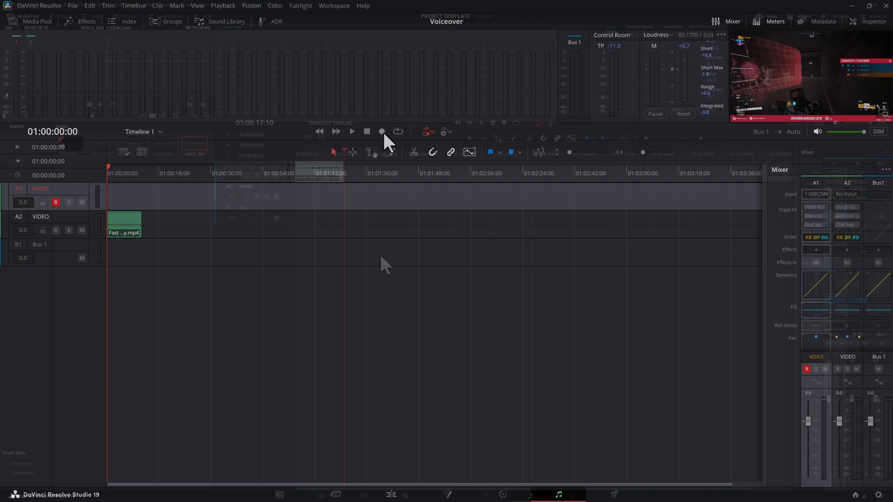
click(382, 132)
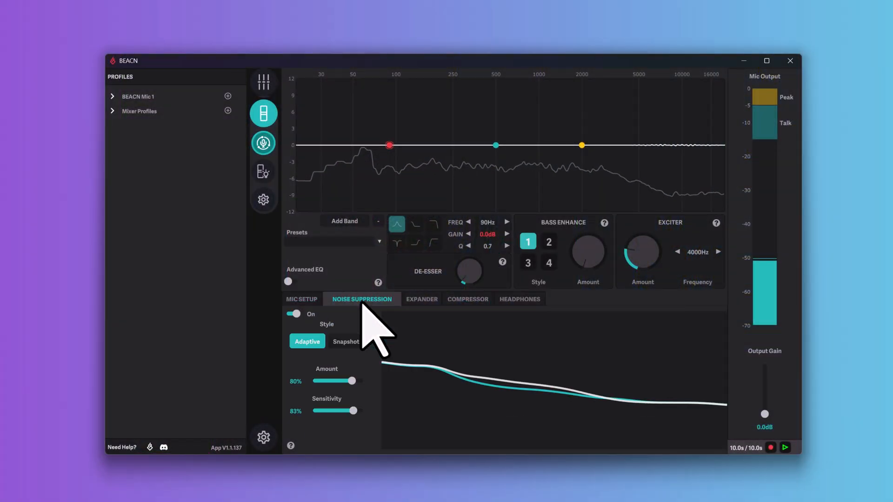
In the BEACN app, switch off the microphone's noise suppression, expander and compressor.
click(291, 315)
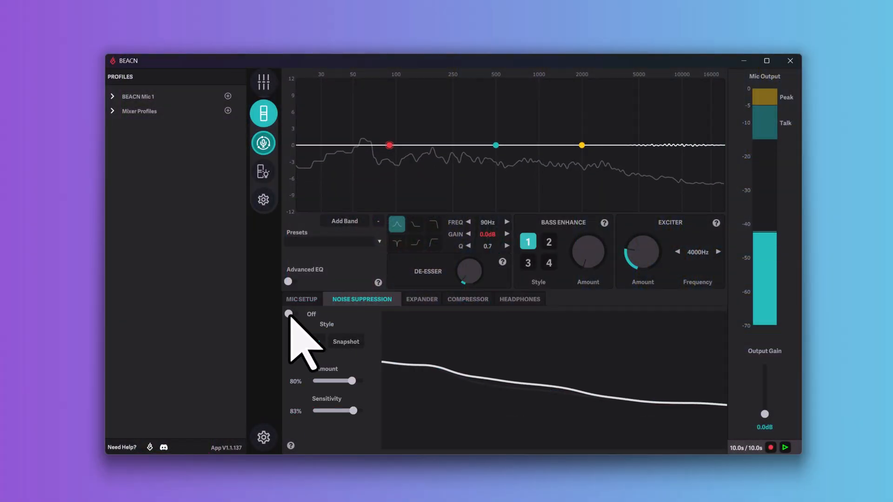
click(422, 301)
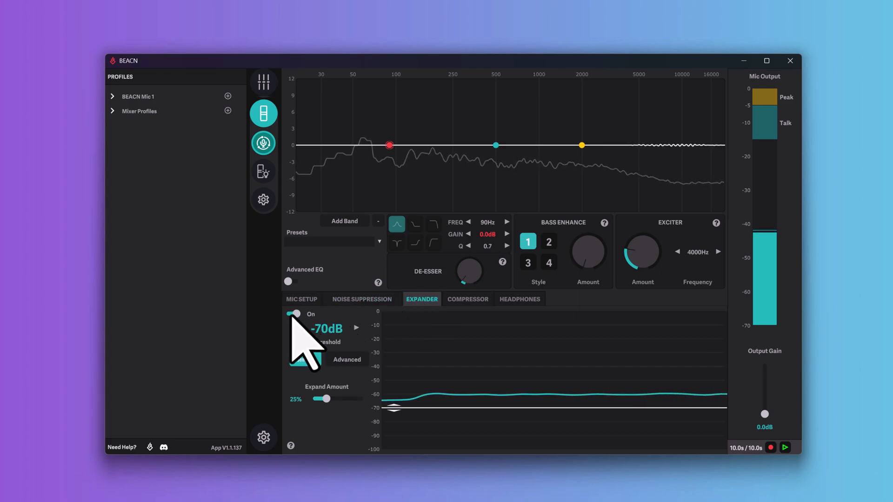
click(290, 314)
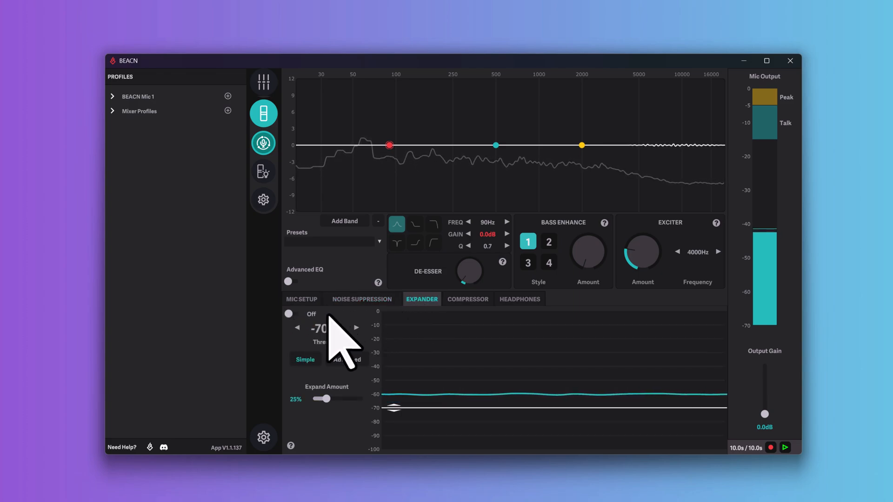
click(461, 302)
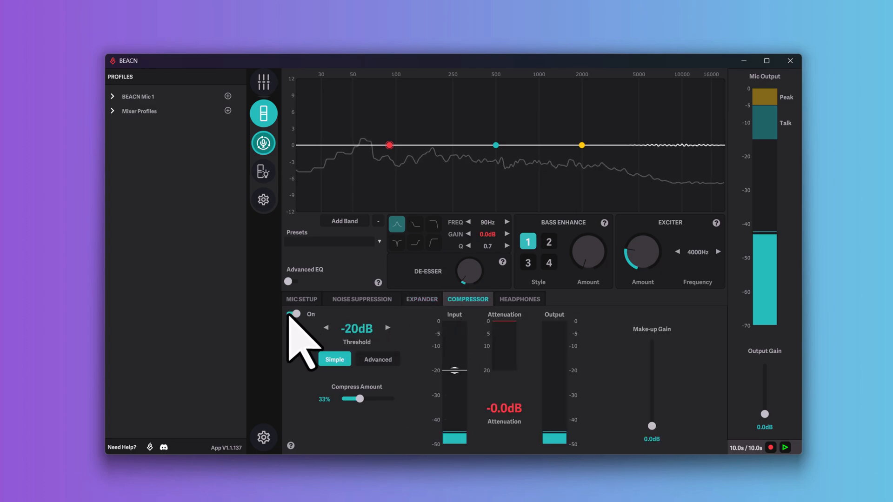
click(289, 314)
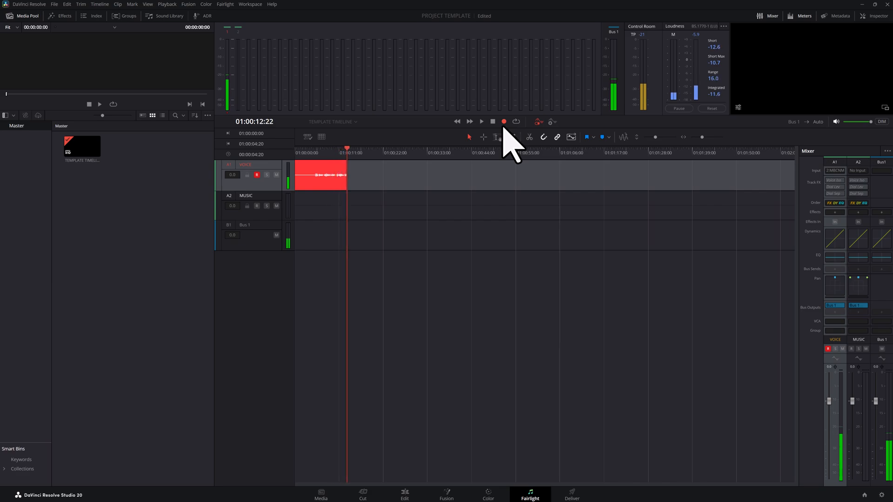
In DaVinci Resolve, stop recording the new voice take, play it back, and return the playhead to the timeline start.
click(494, 123)
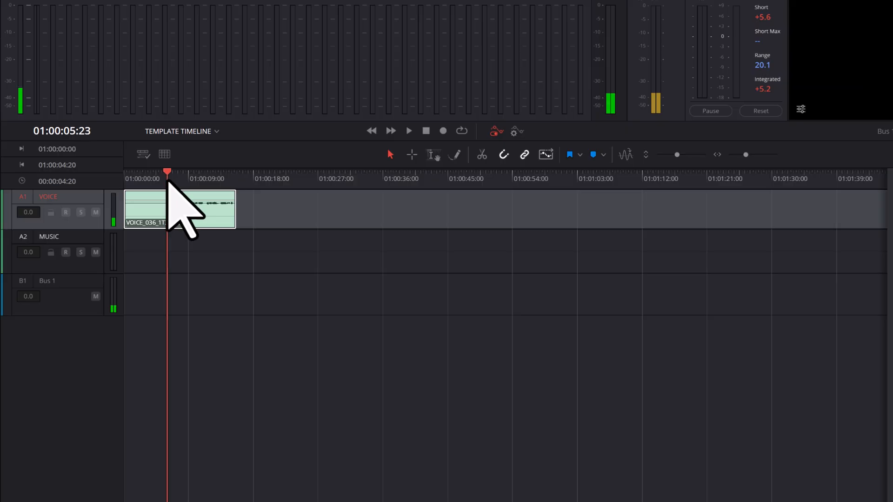
key(space)
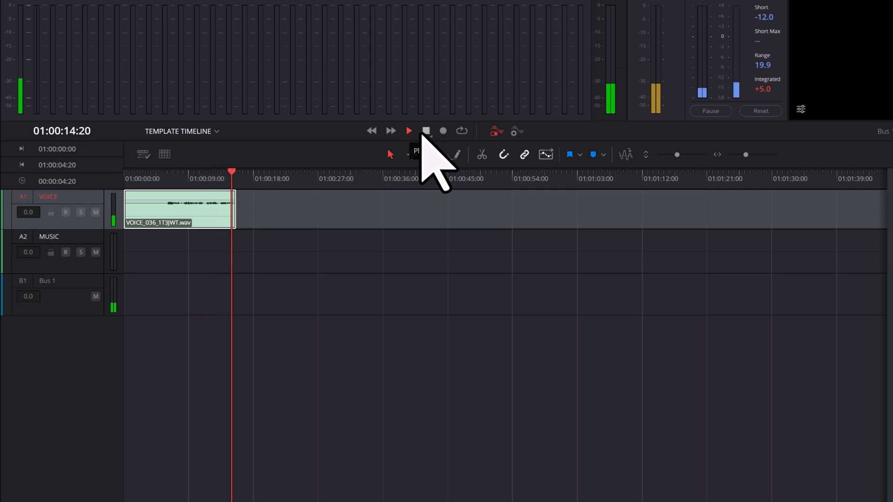
click(426, 132)
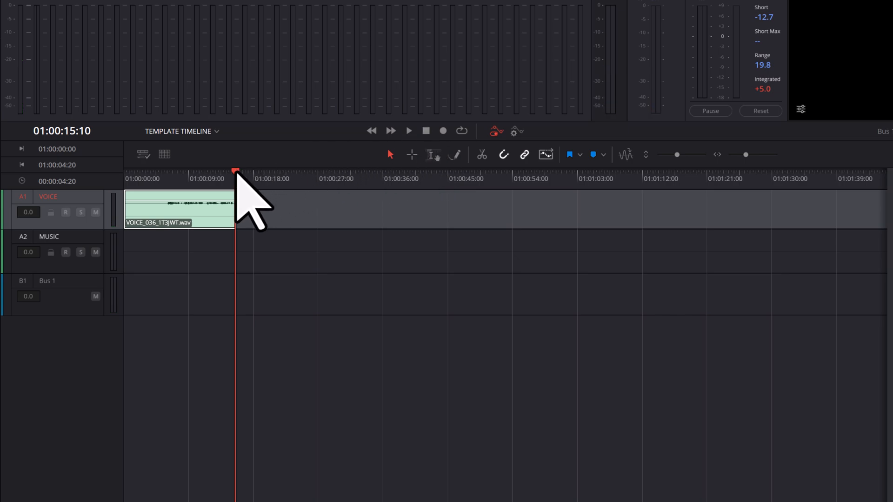
drag(236, 173, 124, 175)
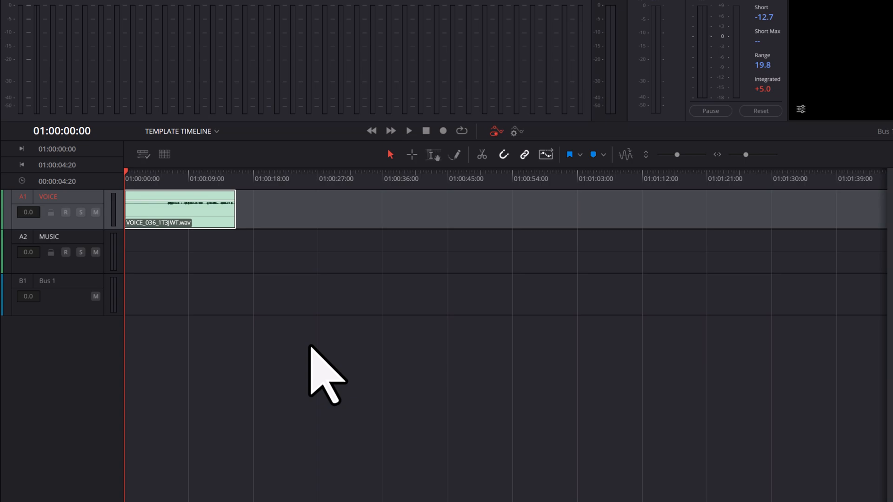
Normalize the audio level of the recorded clip on the VOICE track using the YouTube normalization mode.
right_click(210, 218)
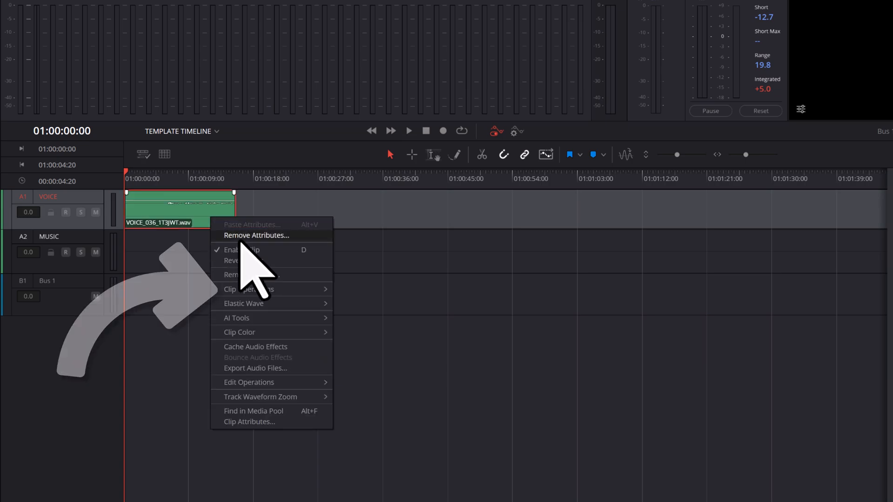
mouse_move(304, 289)
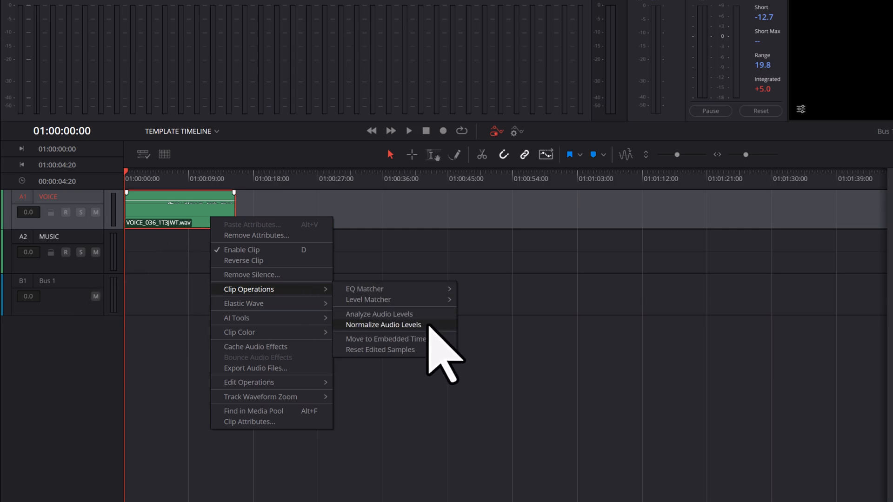
click(428, 325)
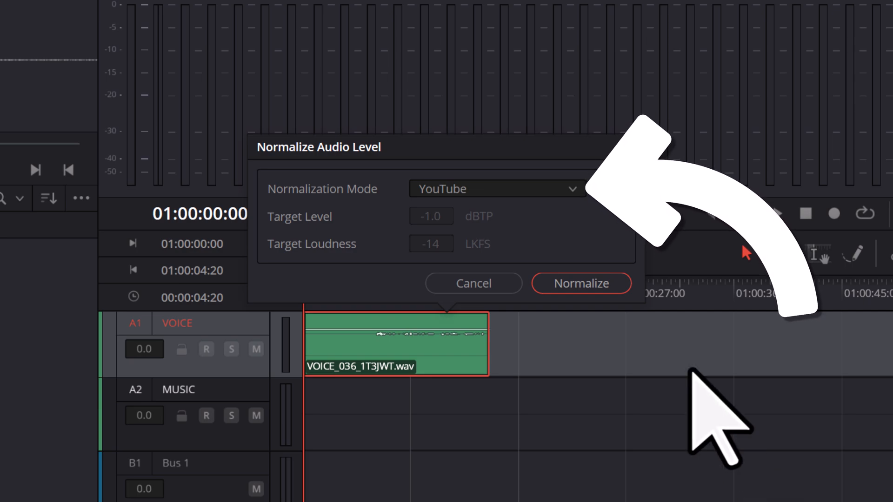
click(576, 189)
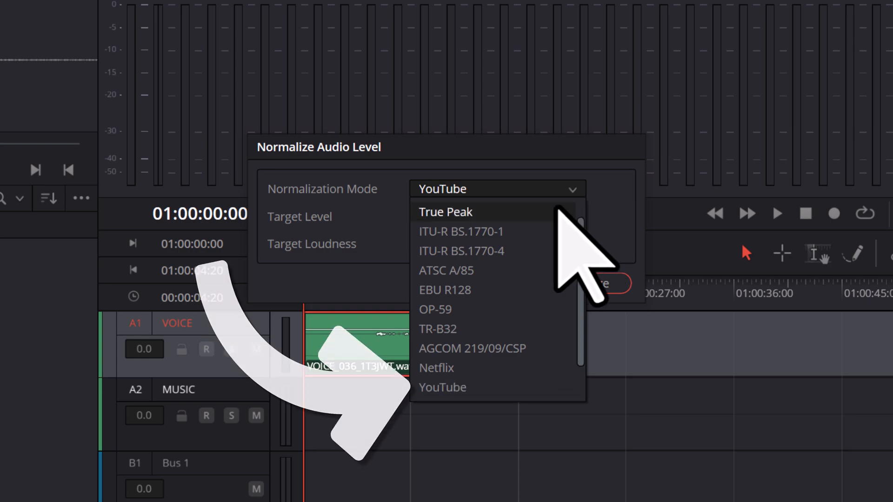
click(557, 388)
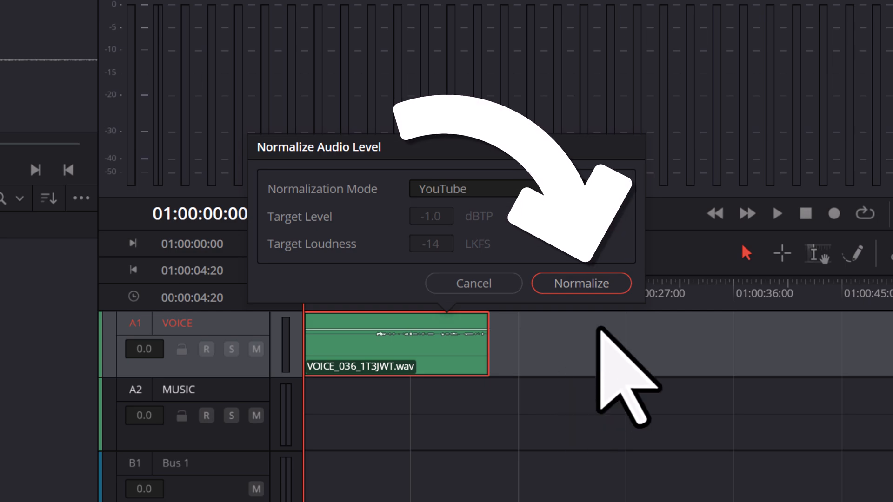
click(624, 285)
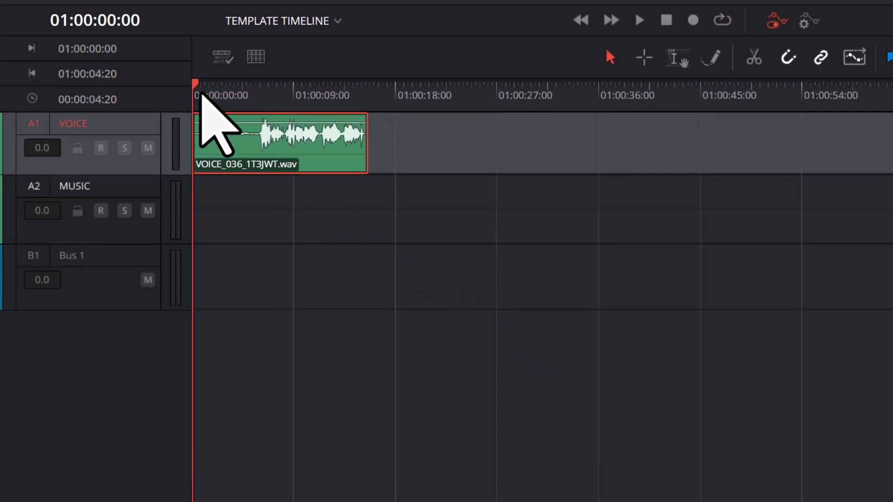
Play the normalized clip from just before the speech begins, stop playback, and return the playhead to the timeline start.
drag(198, 86, 261, 104)
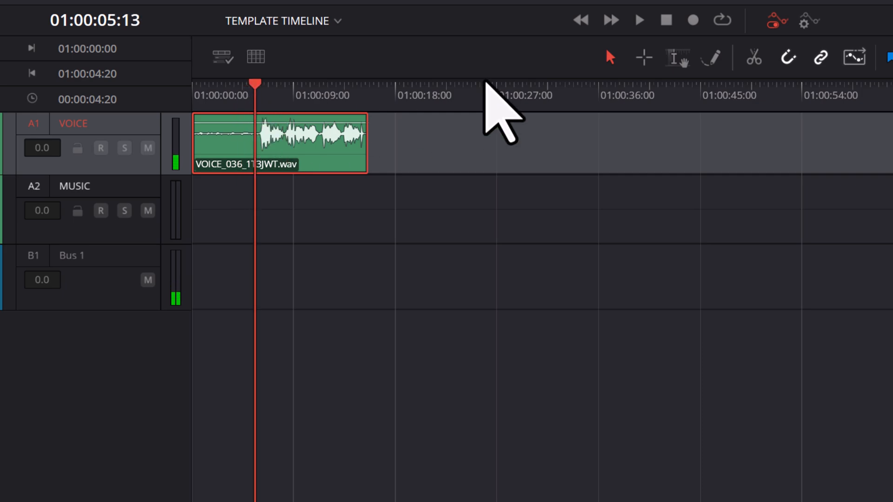
click(640, 20)
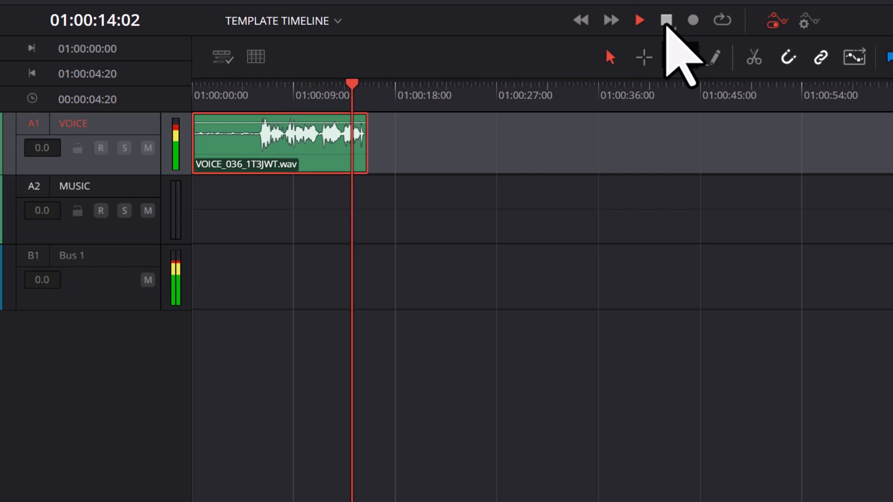
click(666, 22)
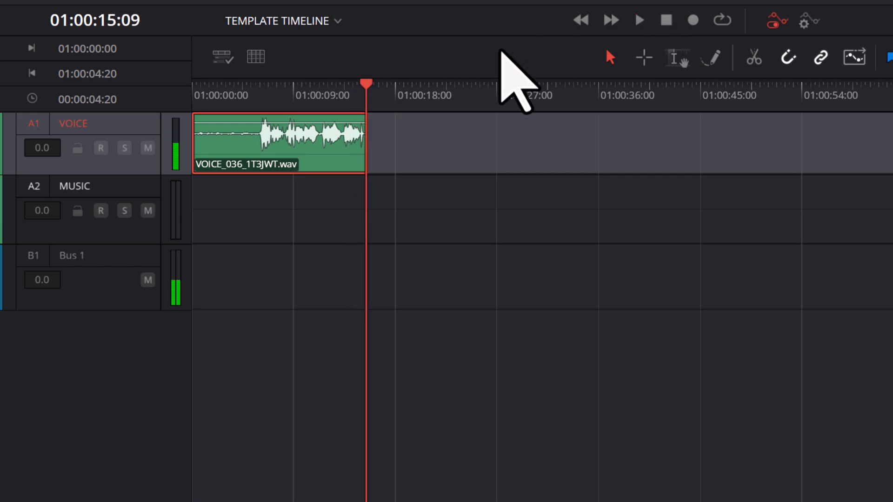
drag(369, 85, 174, 85)
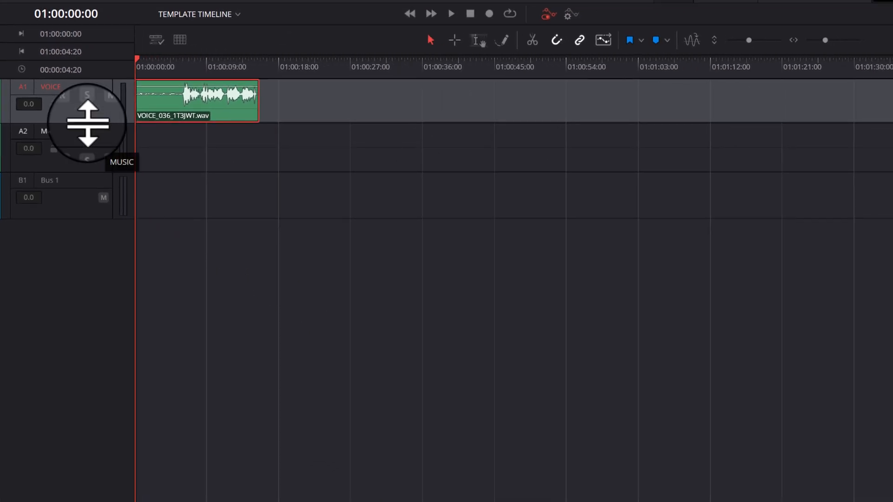
Examine the normalized clip's silence and speech waveform with a taller VOICE track and closer timeline zoom, and restore a compact view.
drag(88, 123, 106, 278)
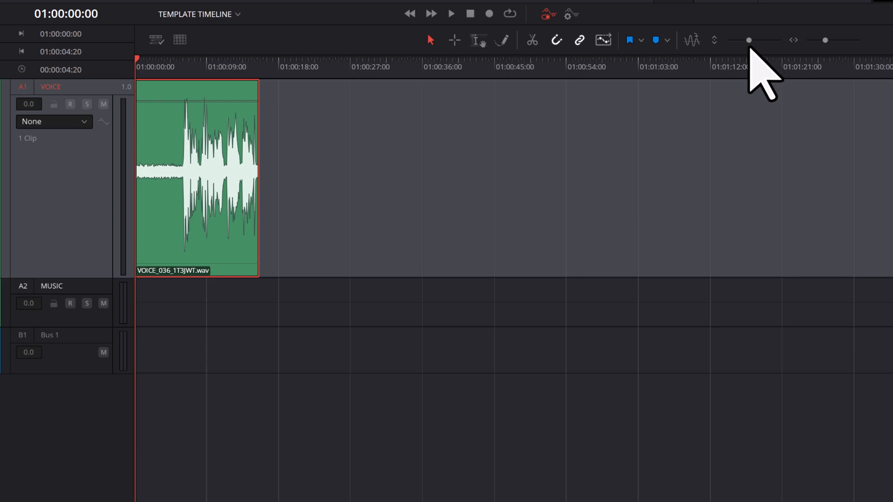
drag(749, 44, 747, 41)
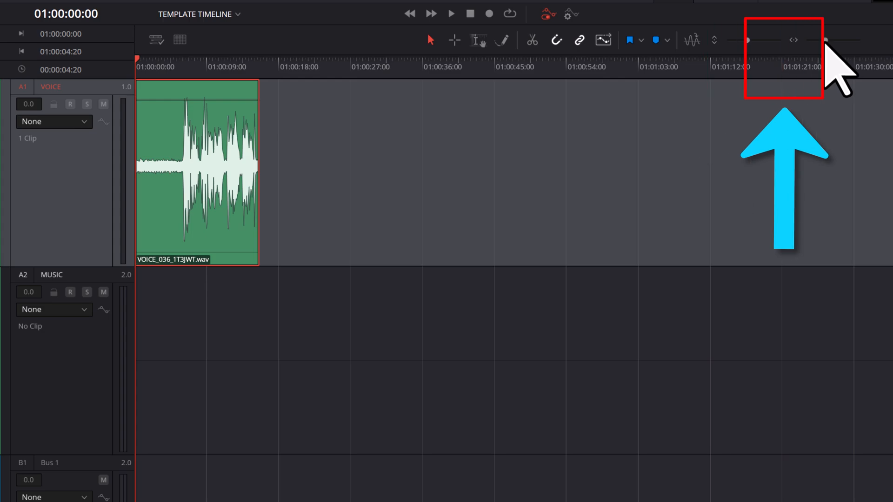
drag(827, 41, 833, 41)
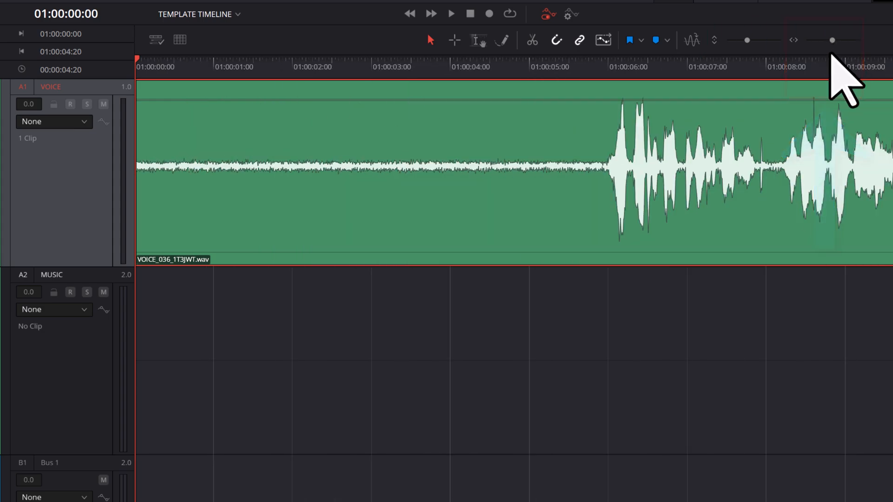
drag(342, 485, 420, 473)
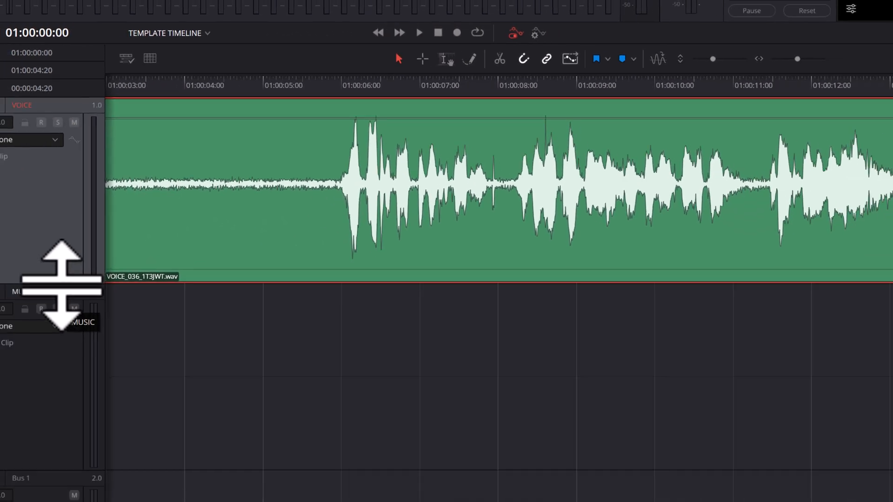
drag(69, 262, 94, 149)
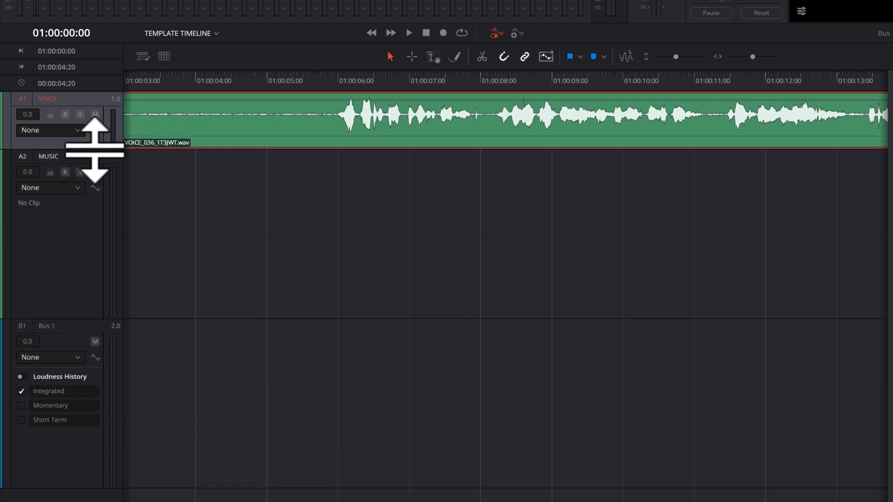
drag(752, 57, 746, 57)
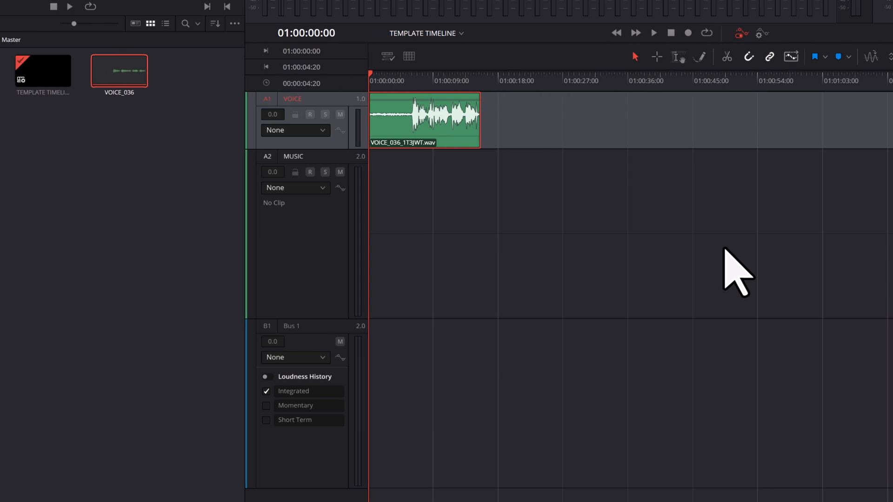
Place another copy of VOICE_036 after the first clip on the VOICE track and normalize it with the YouTube mode.
drag(118, 71, 495, 130)
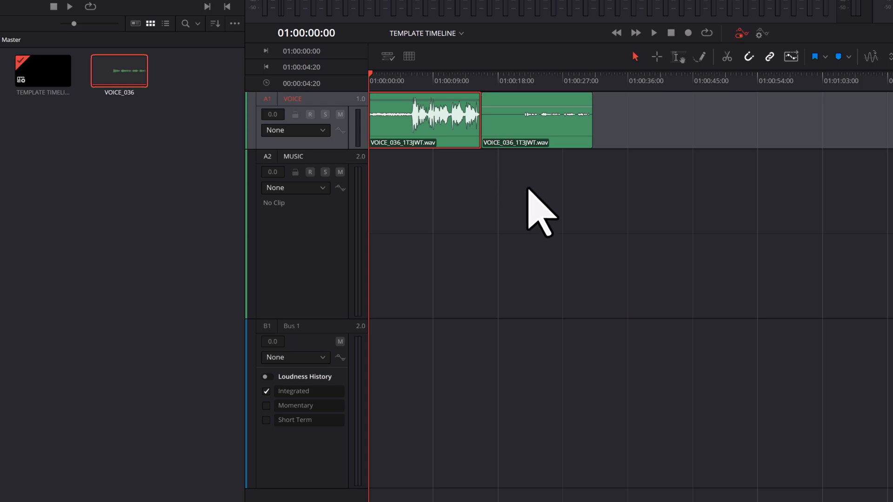
right_click(568, 135)
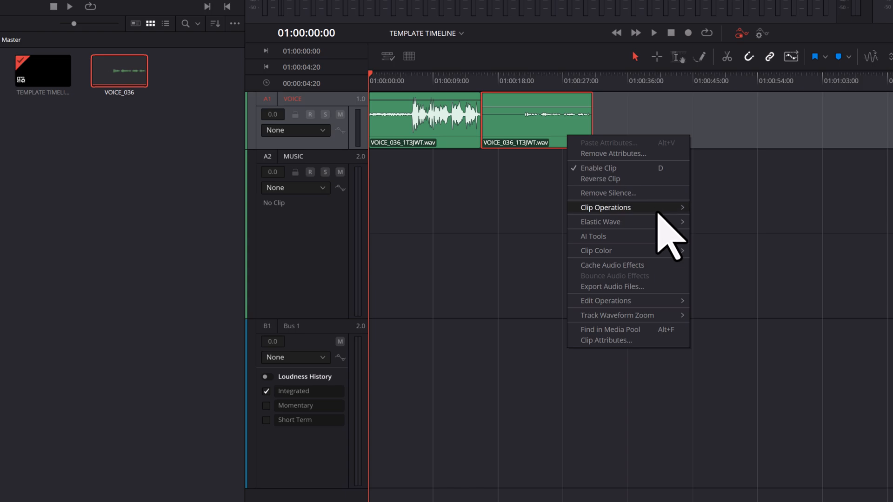
mouse_move(657, 207)
click(780, 242)
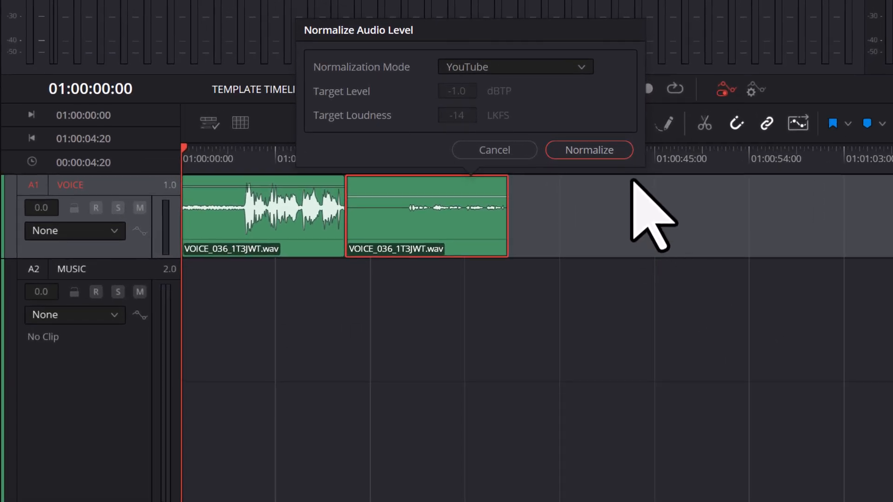
click(624, 152)
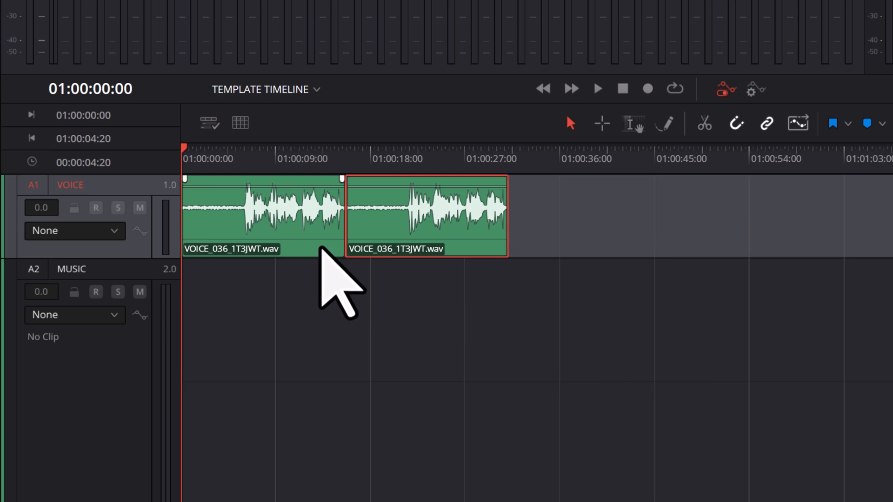
Rename the first clip on the VOICE track as CLIP 1 in its file metadata.
click(321, 250)
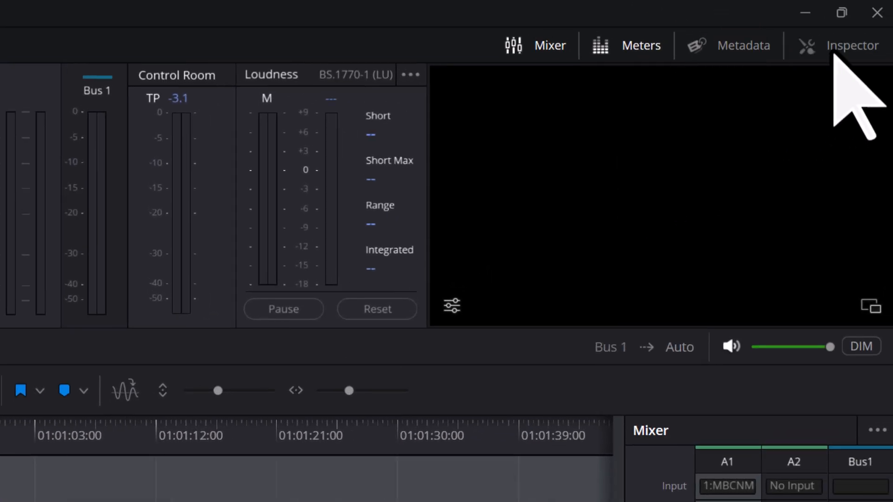
click(833, 52)
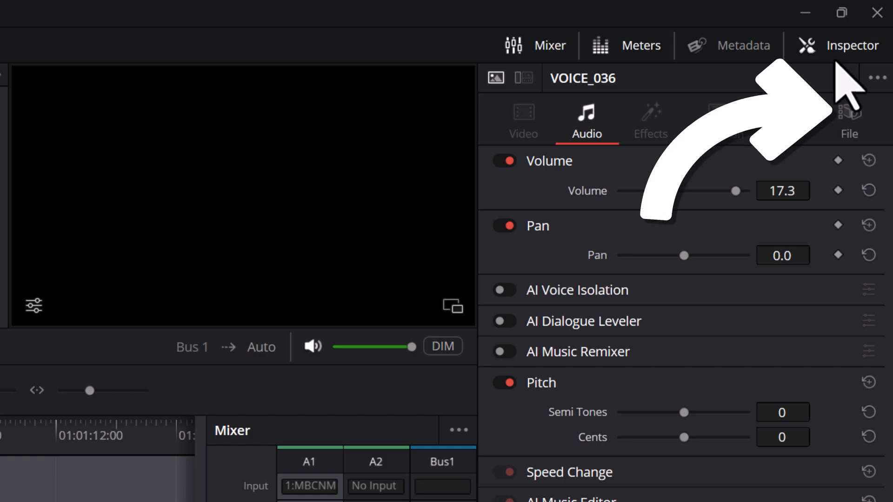
click(851, 119)
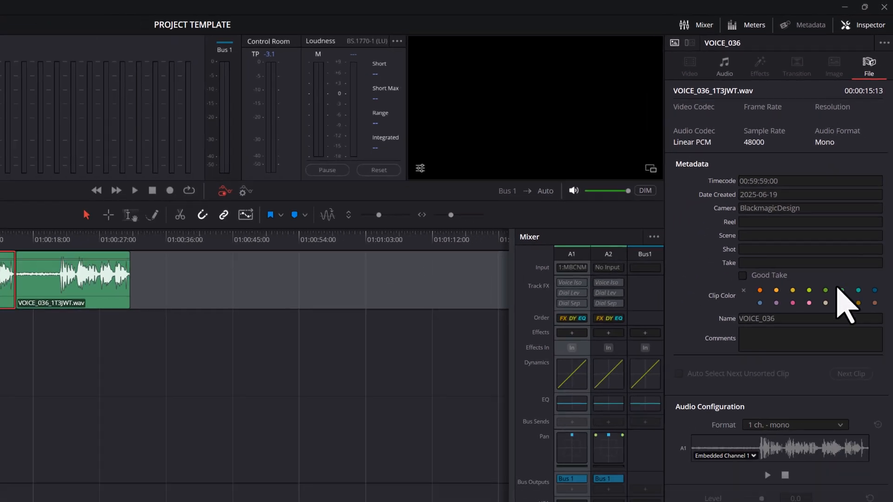
drag(816, 320, 737, 317)
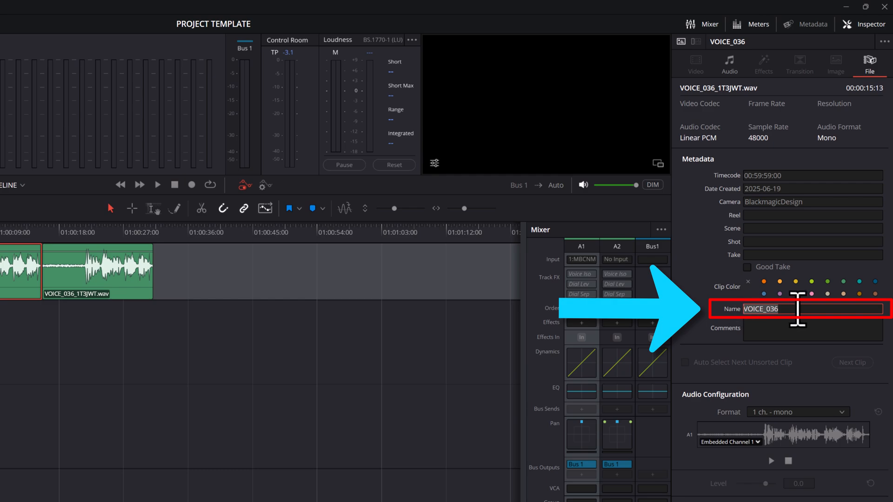
text(C)
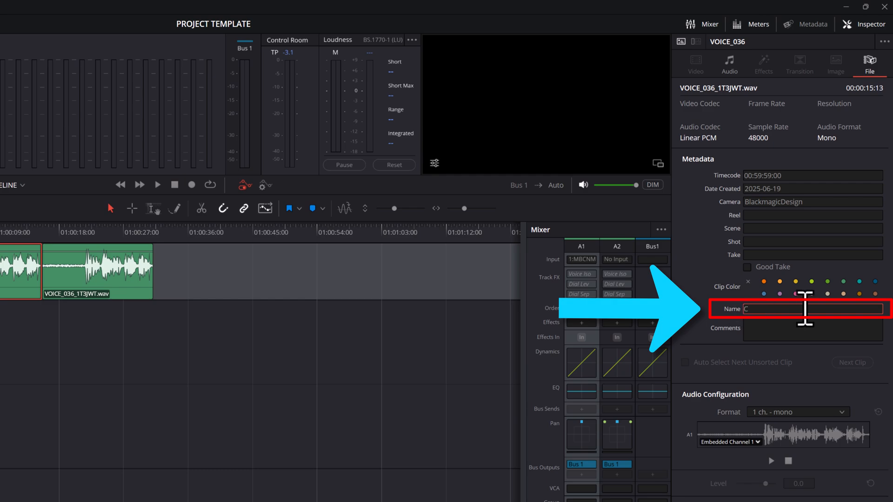
text(LIP 1)
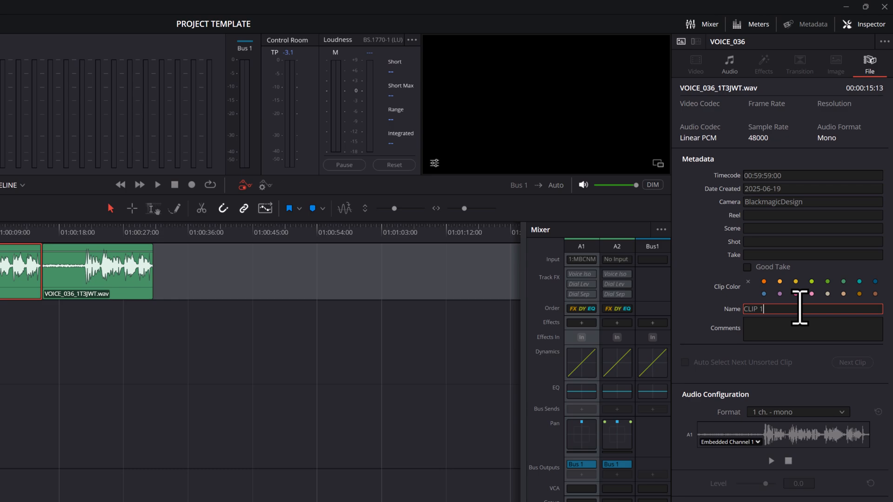
click(701, 311)
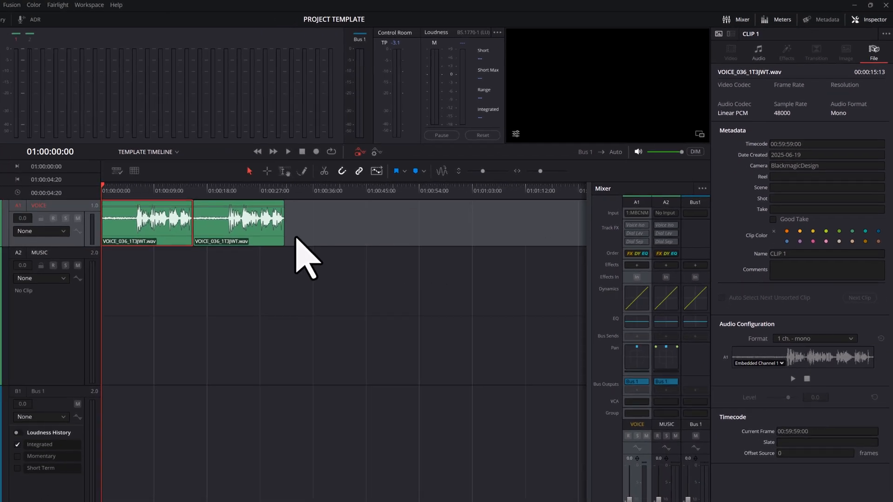
Rename the second clip on the VOICE track as CLIP 2 in its file metadata.
click(270, 237)
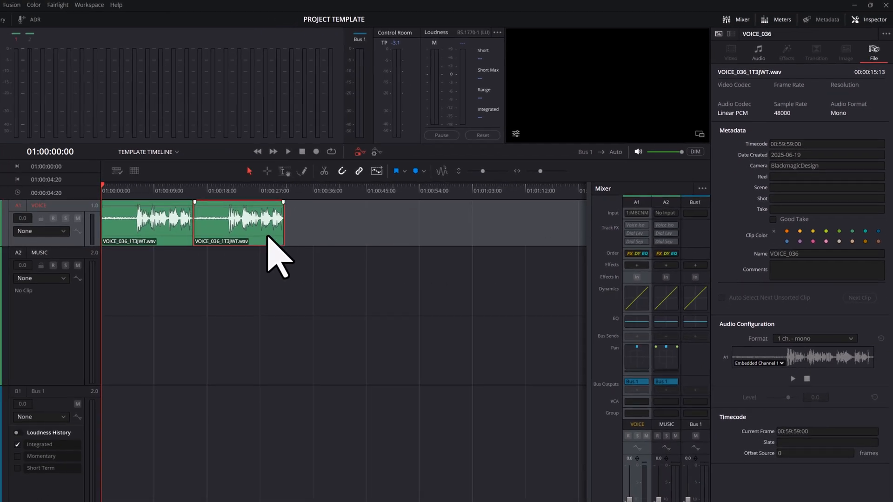
click(810, 253)
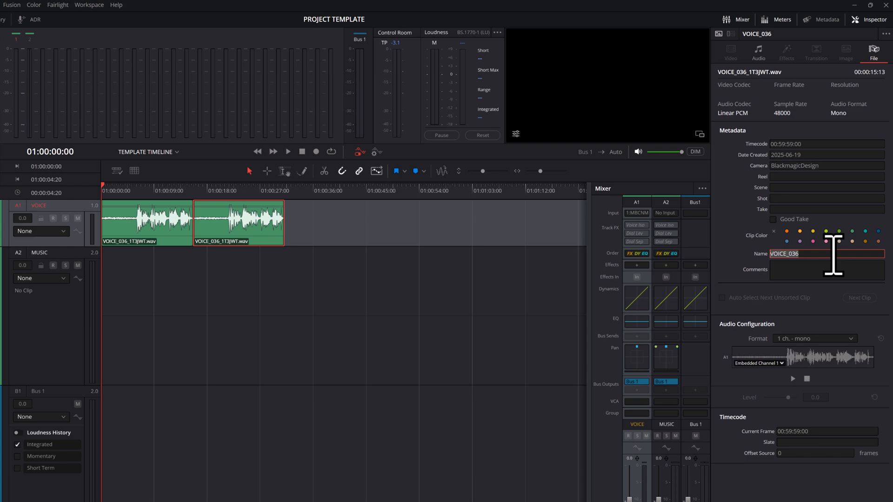
text(CLIP 2)
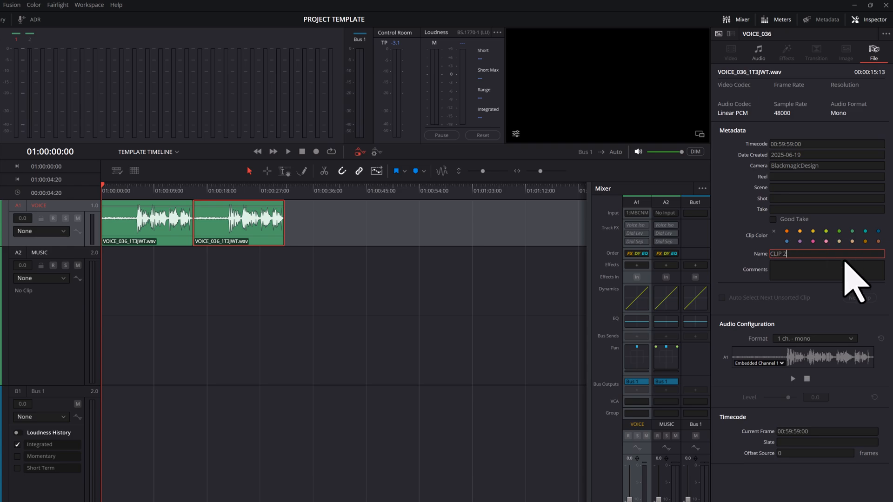
click(730, 257)
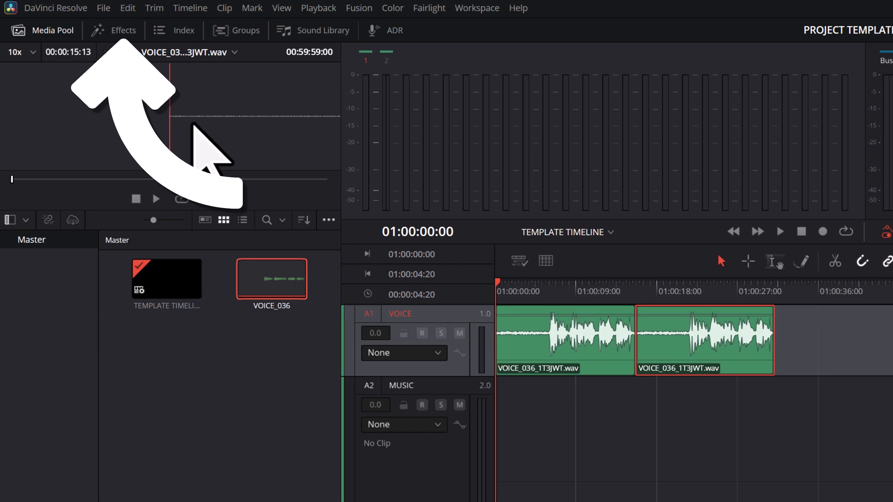
Add the Fairlight Pitch effect to CLIP 1 and set its semitones to 12.
click(123, 30)
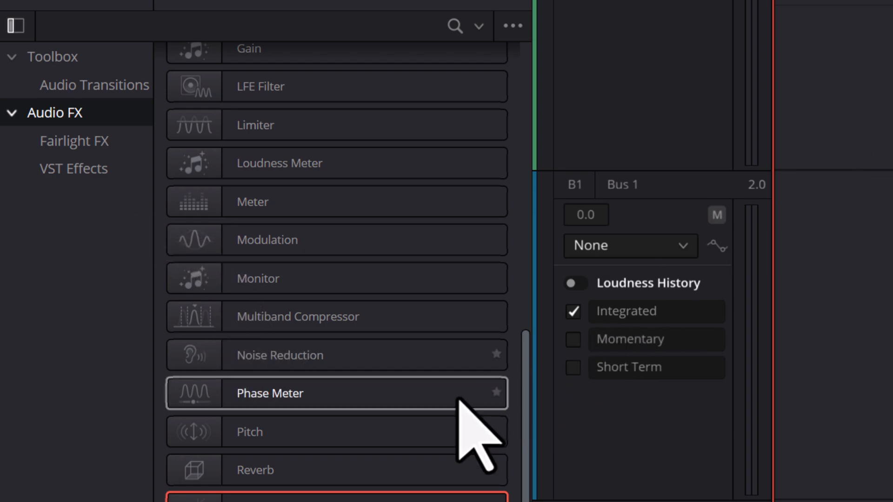
drag(404, 432, 369, 156)
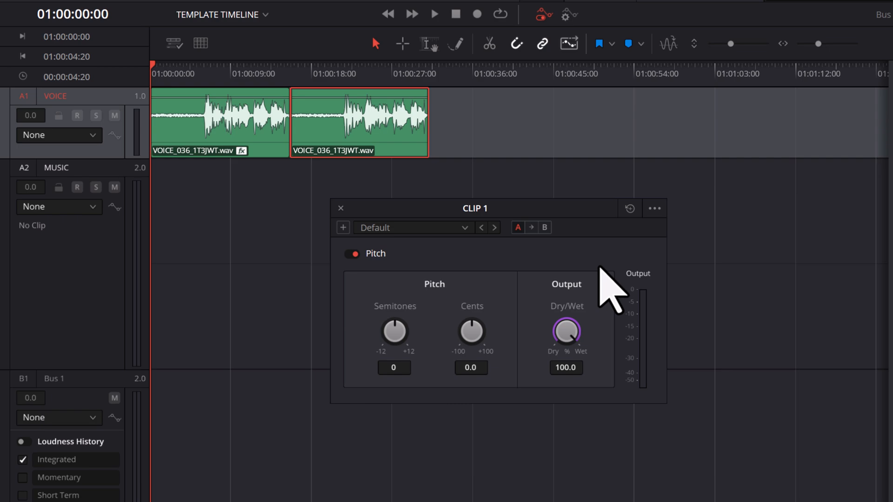
drag(398, 343, 568, 335)
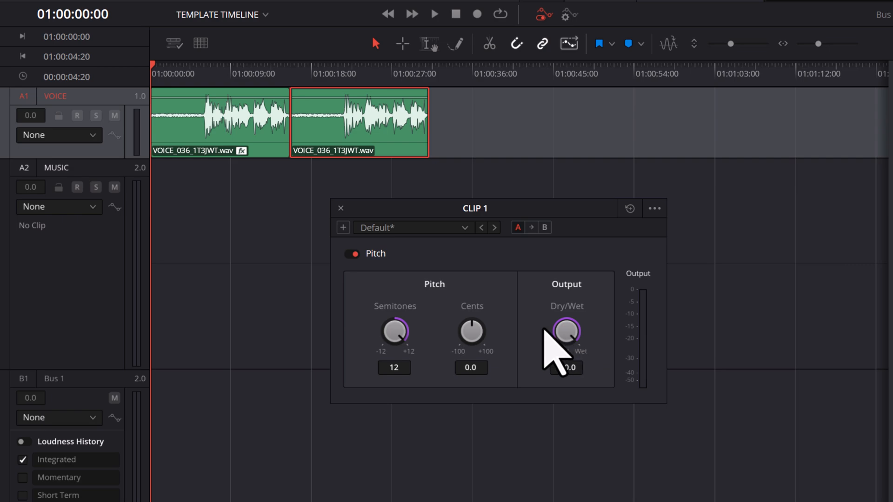
Play CLIP 1 from just before the speech begins to hear the raised pitch, and stop playback.
click(172, 70)
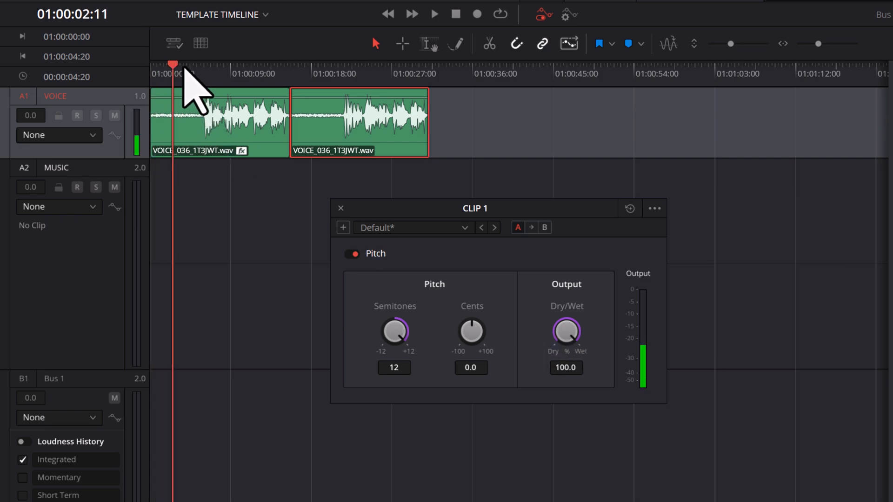
drag(184, 67, 210, 69)
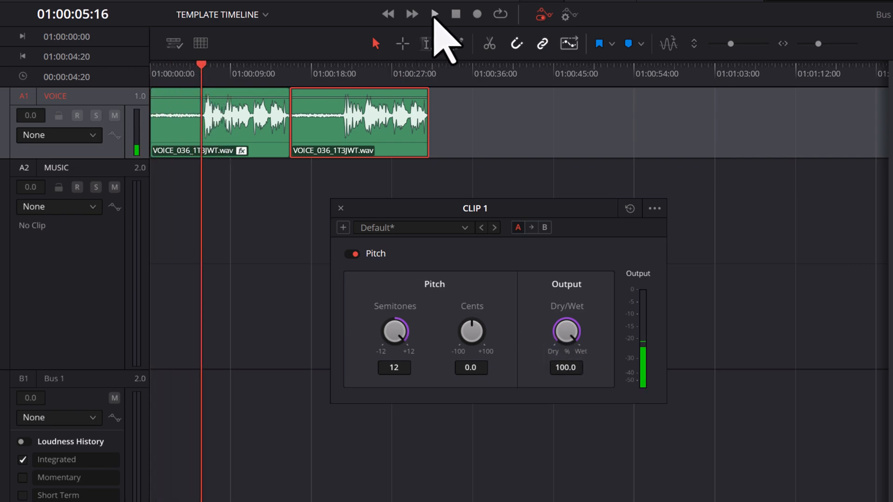
click(435, 17)
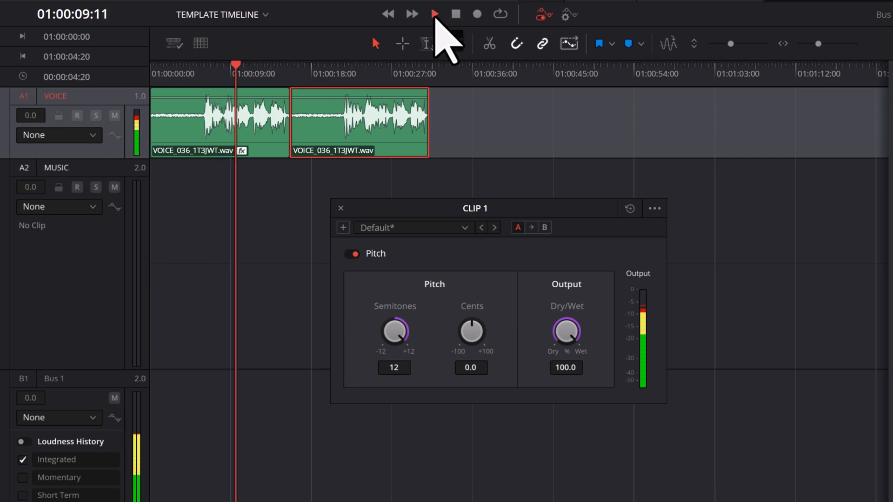
click(457, 18)
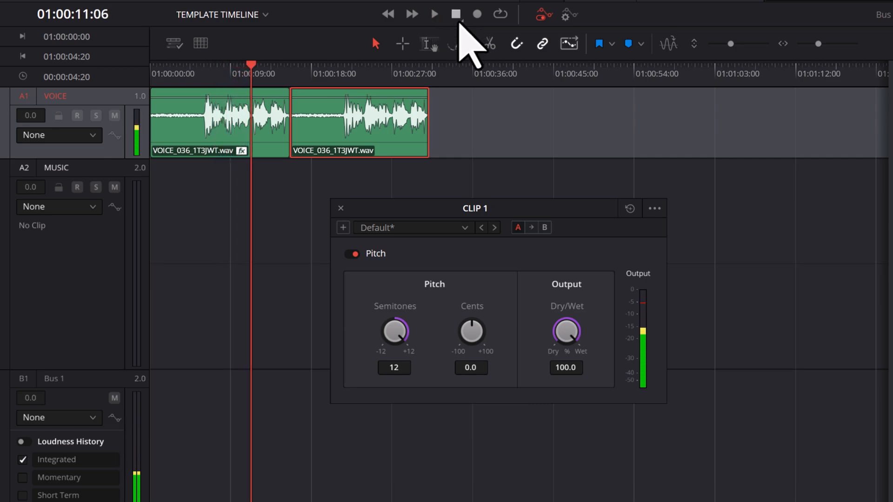
Set the Pitch effect's semitones to -11, play CLIP 1 from the start of its speech, and return the playhead to the timeline start.
drag(397, 329, 135, 330)
drag(251, 67, 202, 68)
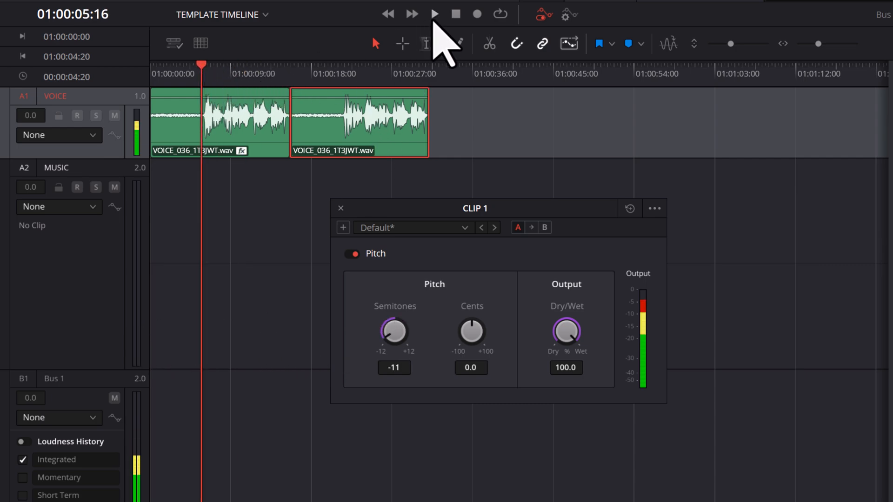
click(434, 19)
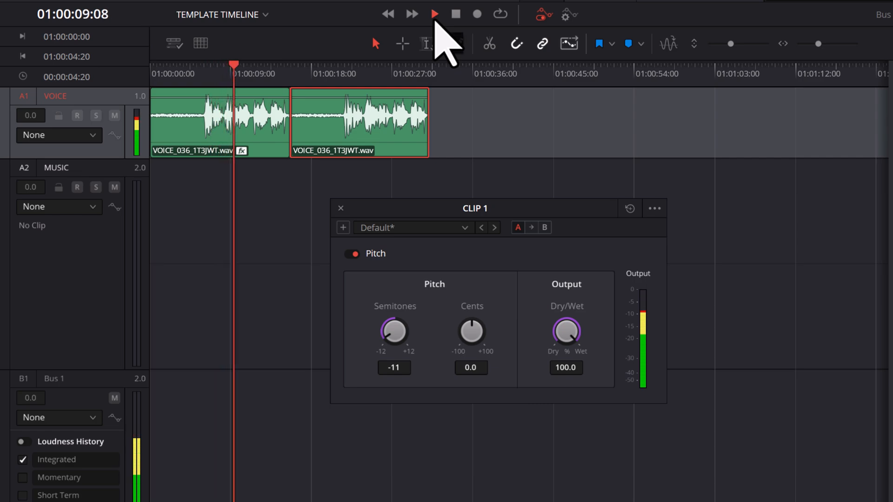
click(456, 15)
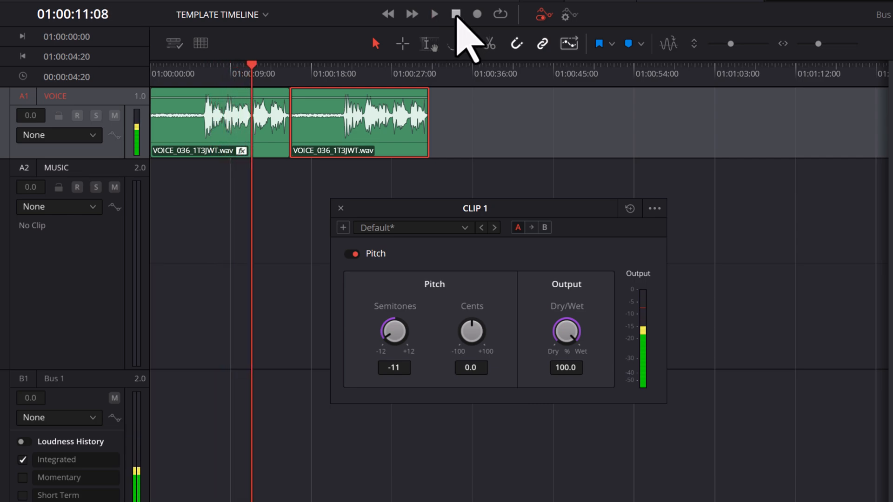
drag(253, 61, 135, 64)
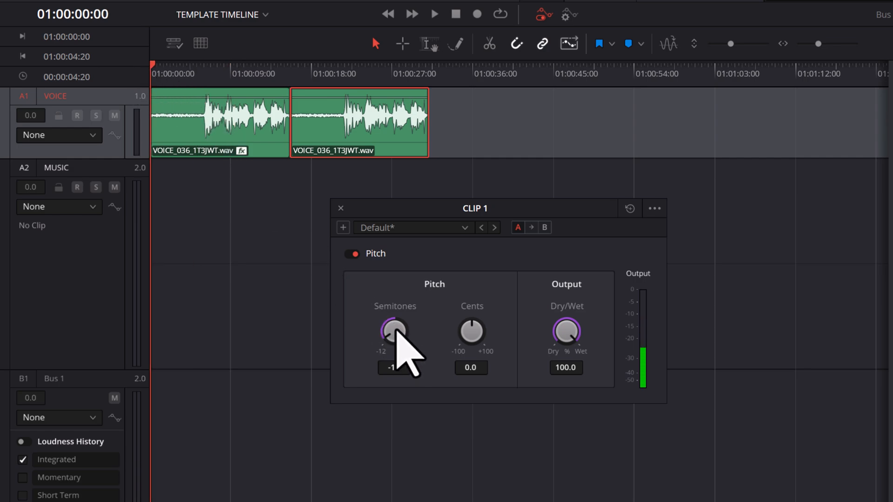
Set the Pitch effect's semitones to 10 and play CLIP 1 from where its speech begins.
drag(401, 332, 654, 343)
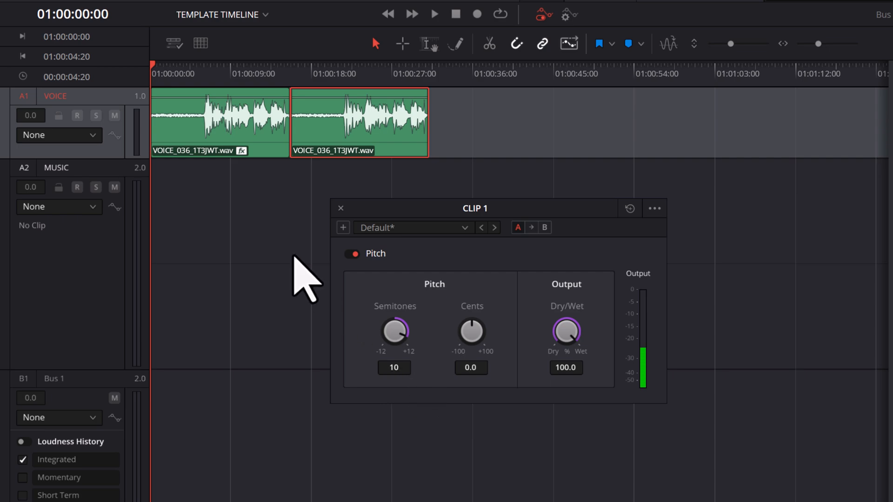
key(space)
drag(172, 67, 203, 71)
click(435, 17)
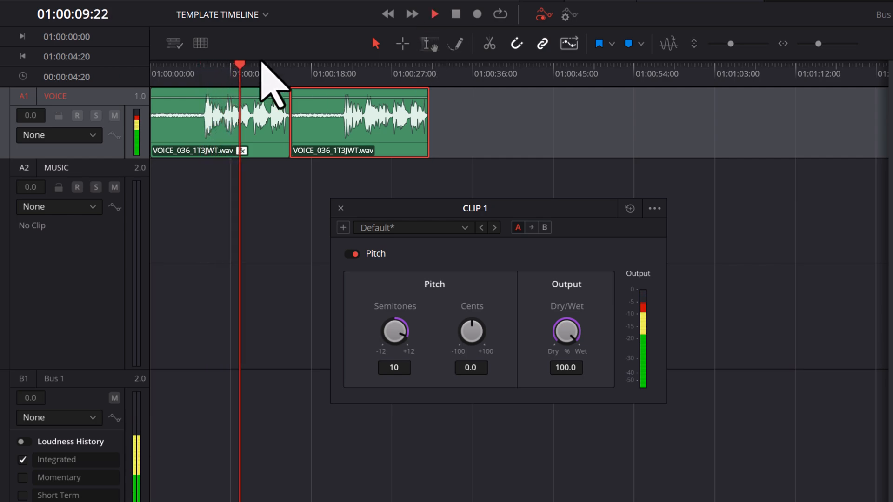
Play CLIP 2 from where its speech begins for comparison, stop, and return the playhead to the timeline start.
drag(247, 66, 339, 69)
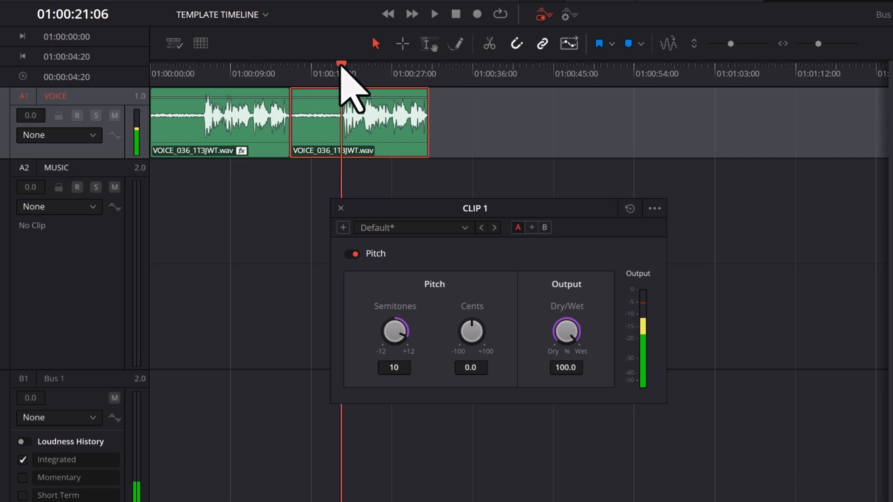
key(space)
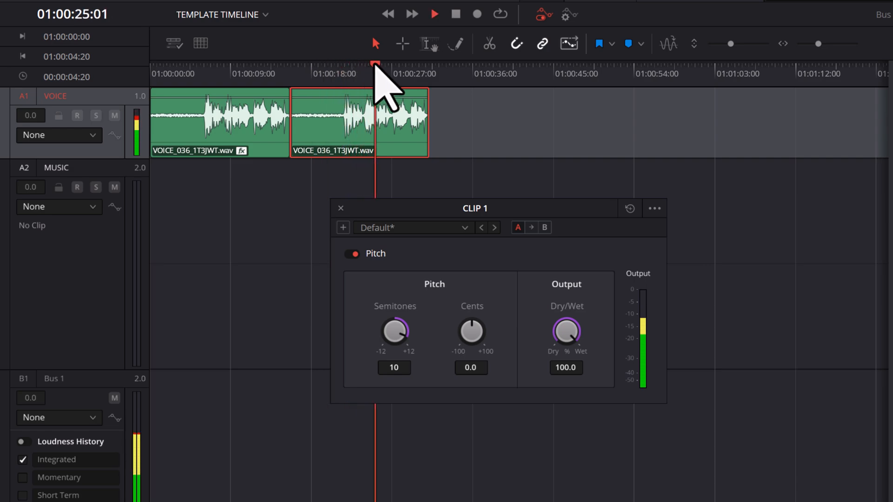
click(457, 15)
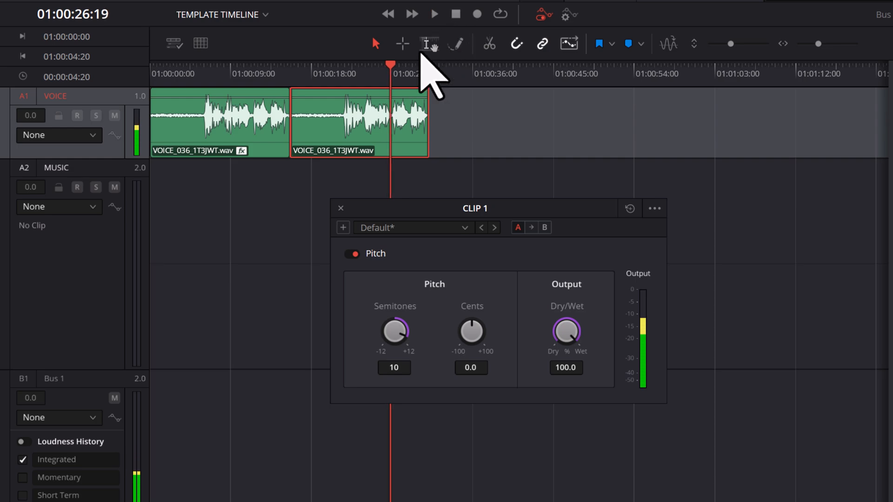
drag(390, 65, 126, 70)
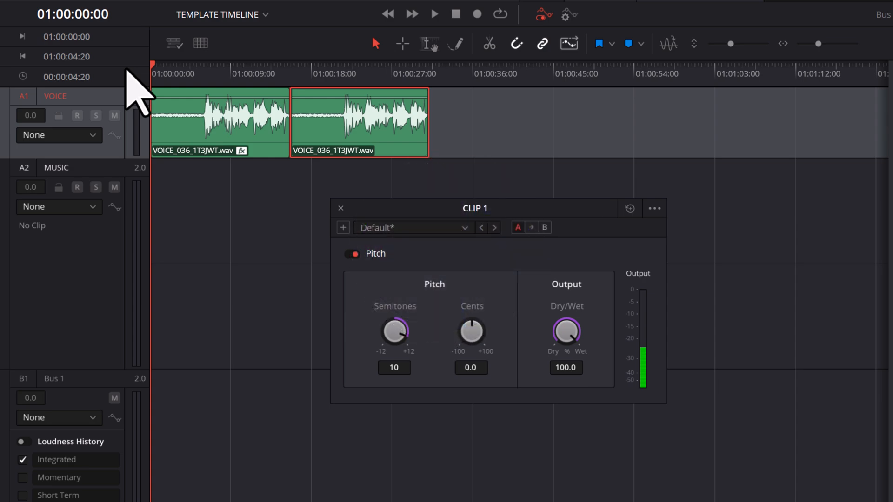
Show CLIP 1's audio effects in the Inspector, and close and reopen the Pitch effect's control window from there.
click(200, 124)
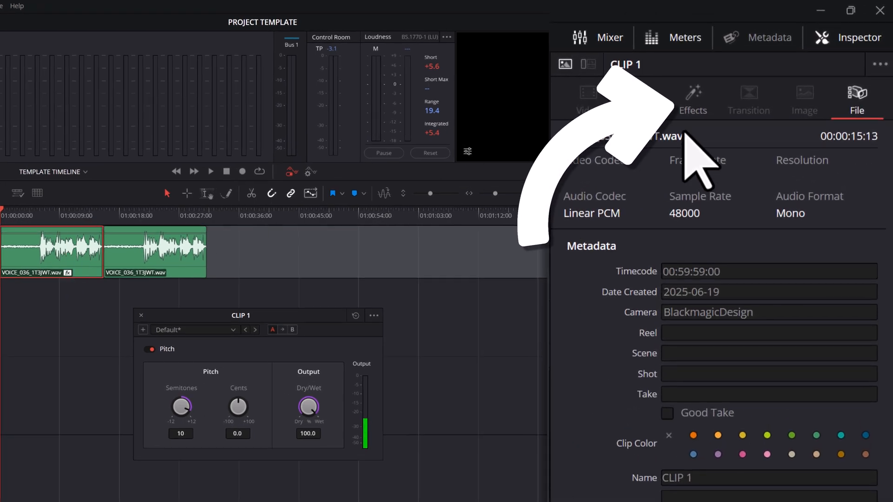
click(707, 109)
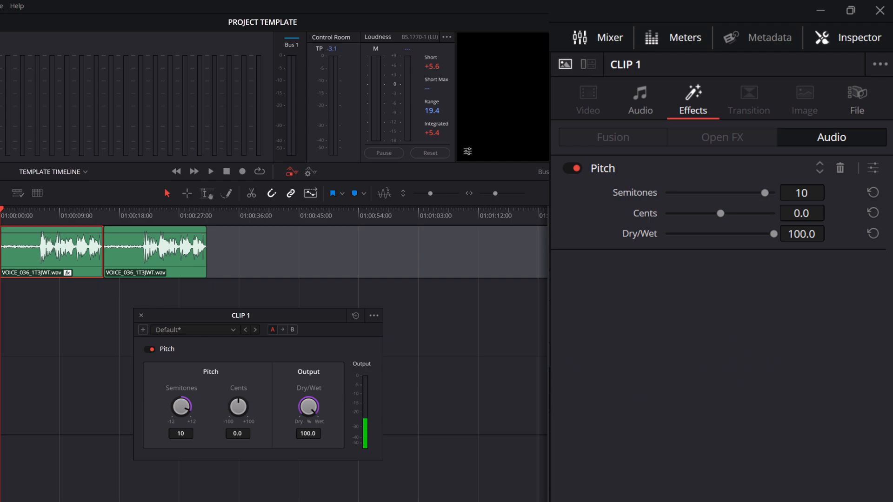
click(141, 316)
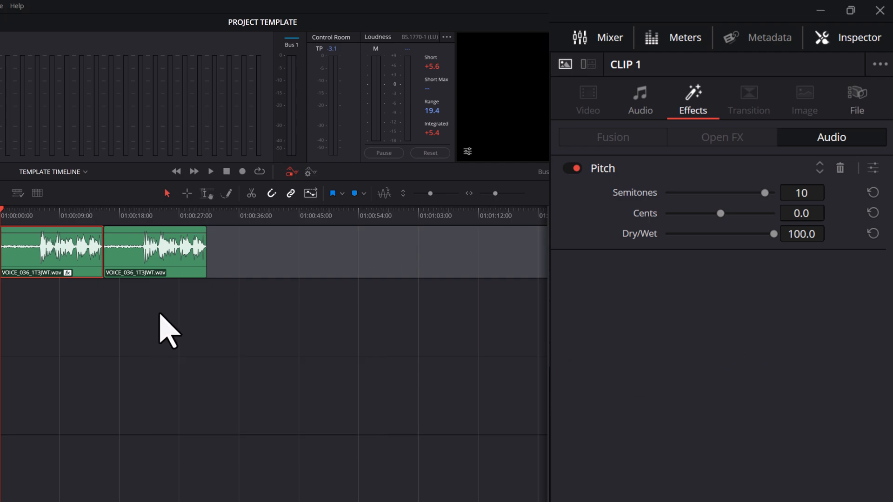
click(872, 172)
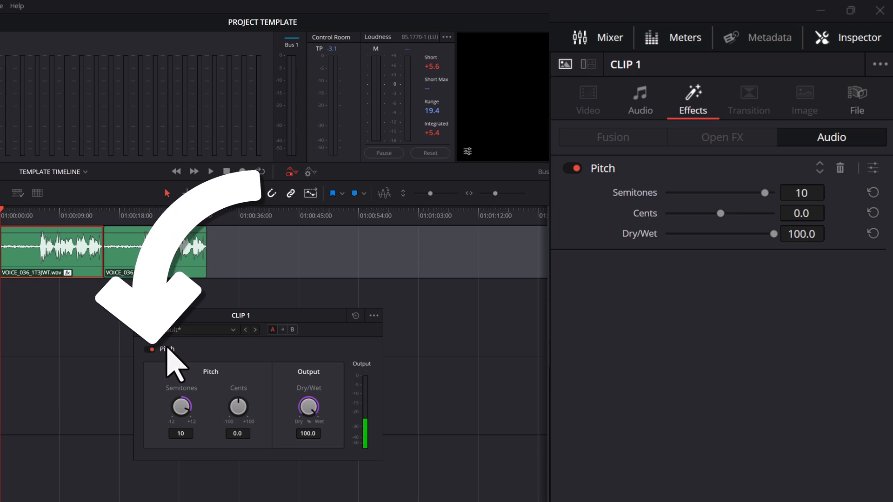
Switch CLIP 1's Pitch effect off and back on, and delete the effect from the clip.
click(148, 350)
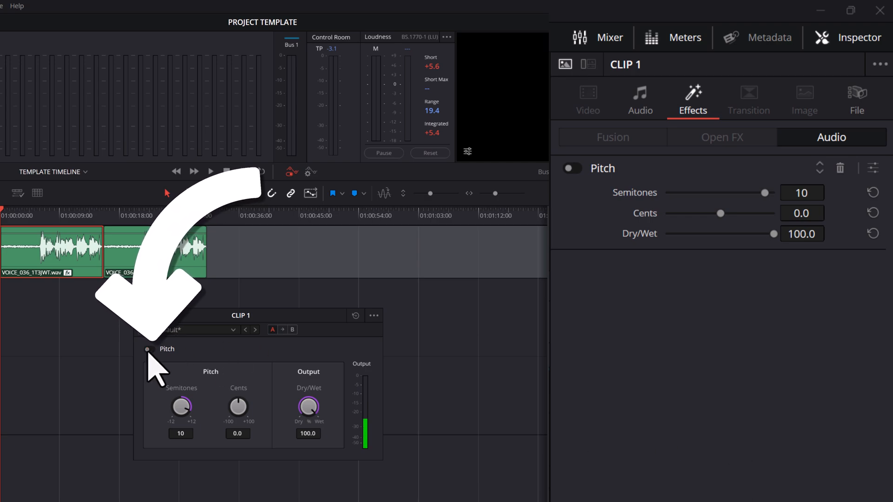
click(150, 350)
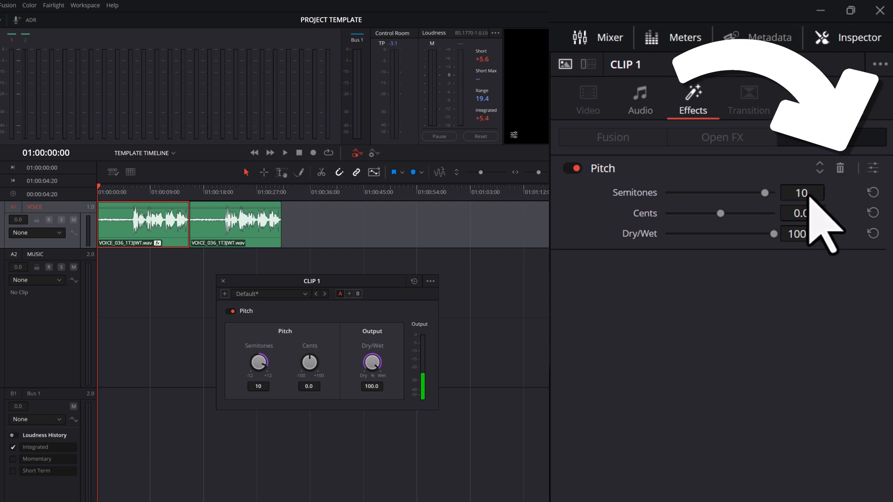
click(841, 168)
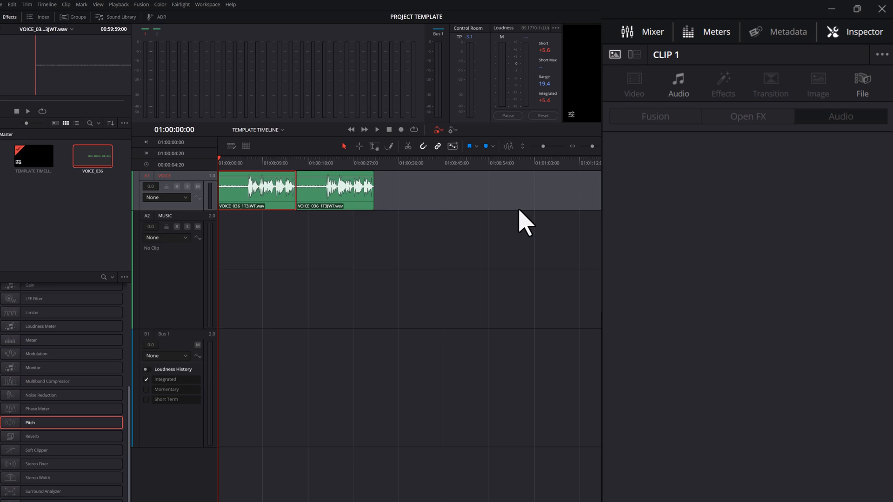
Add the Pitch, Reverb and Soft Clipper effects to CLIP 1 on the VOICE track.
drag(100, 423, 266, 198)
drag(95, 438, 247, 196)
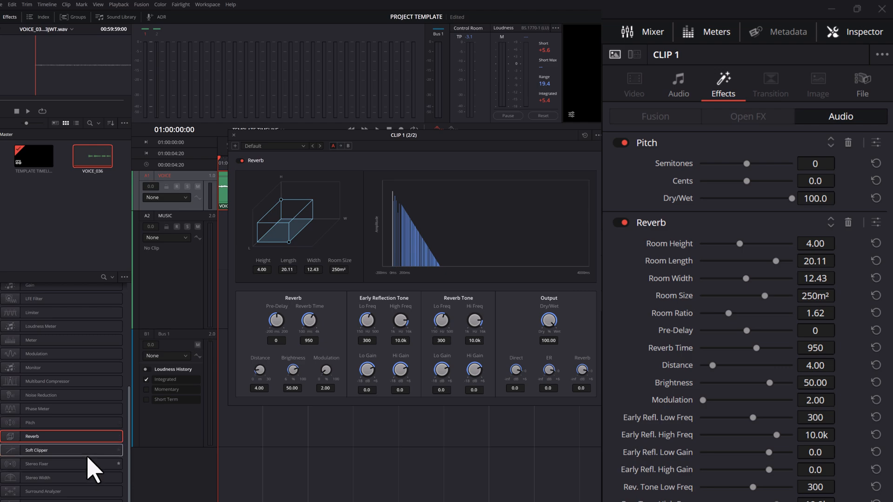
drag(90, 453, 222, 202)
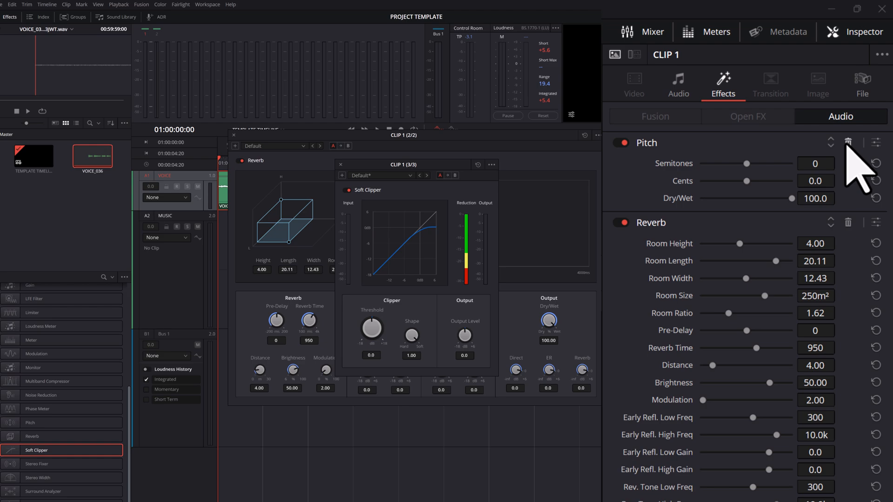
Delete the Pitch, Reverb and Soft Clipper effects from CLIP 1.
click(848, 142)
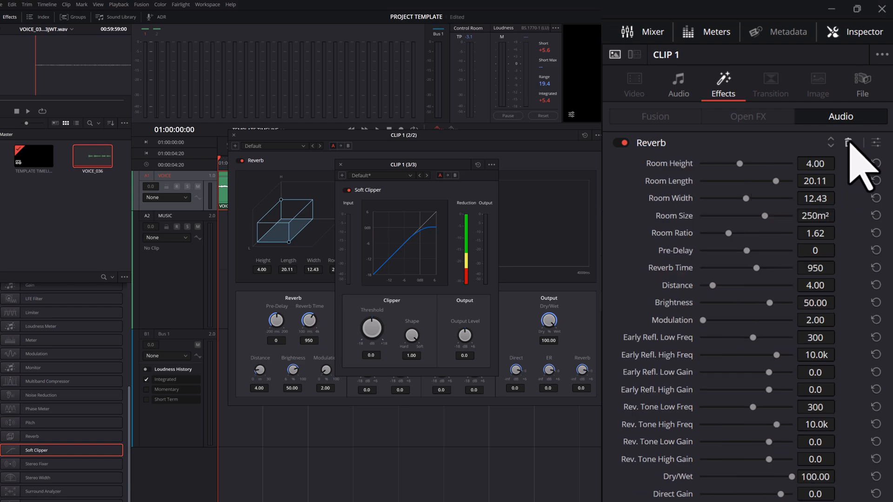
click(848, 142)
click(848, 142)
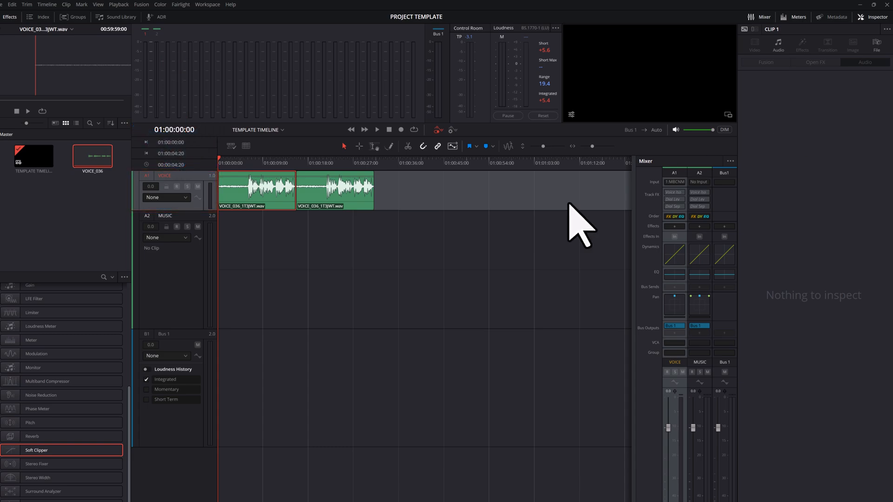
Add the Pitch effect to the whole VOICE track, and set its semitones to 12.
drag(95, 423, 175, 178)
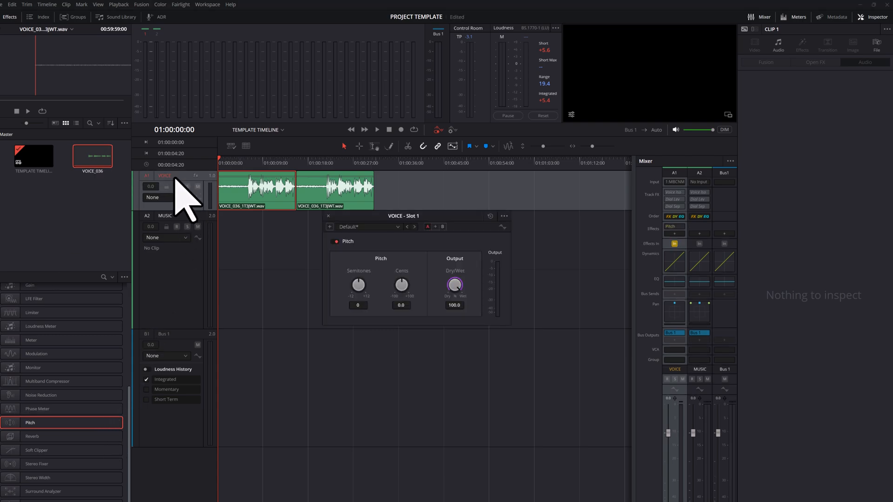
drag(453, 218, 448, 241)
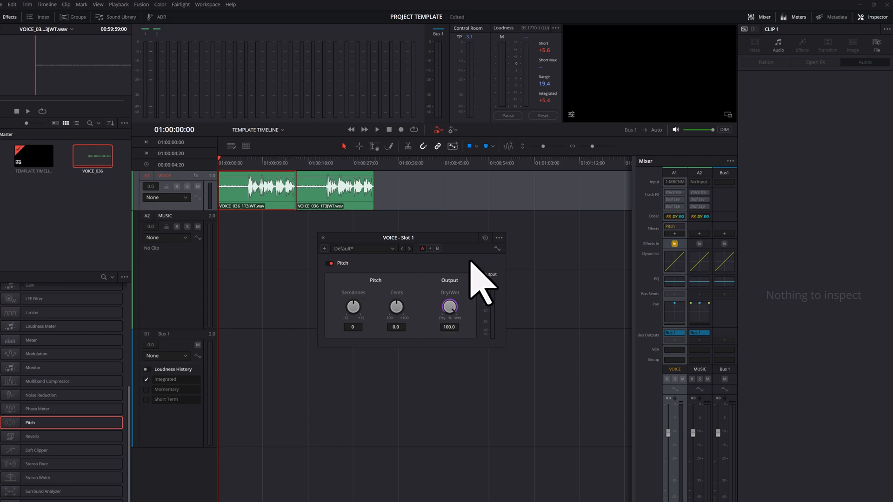
drag(355, 300, 544, 310)
Play both clips on the VOICE track from where their speech begins, stop, and return the playhead to the timeline start.
drag(220, 158, 247, 167)
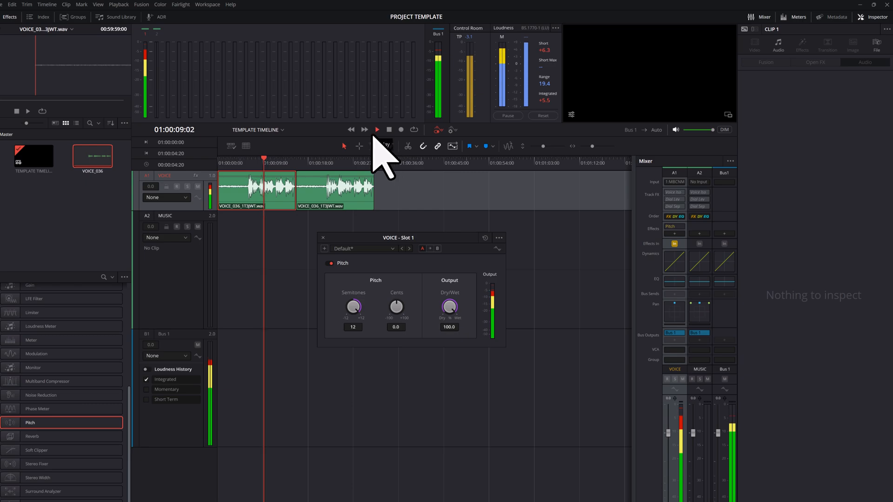
drag(276, 160, 326, 160)
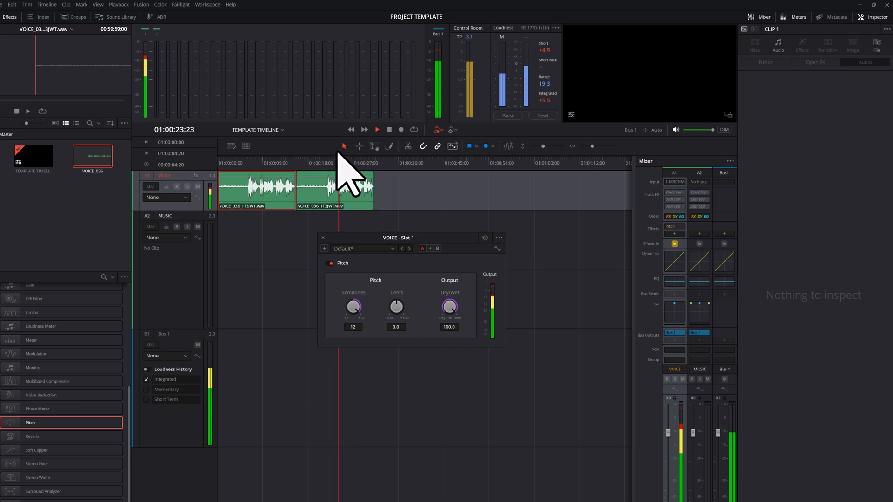
click(390, 130)
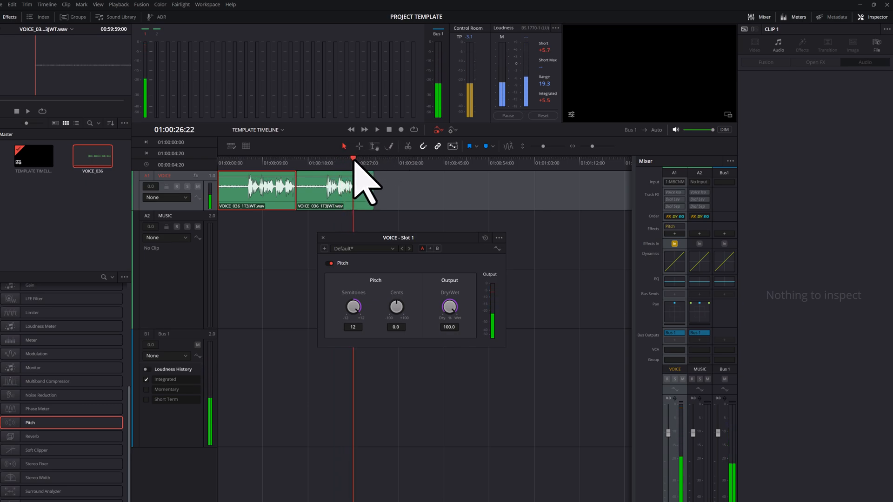
drag(355, 155, 207, 158)
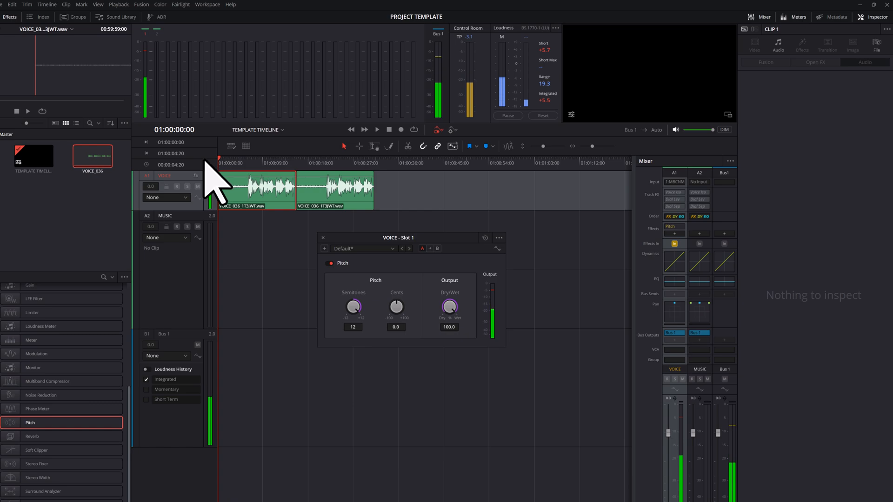
Close the Pitch control window, and select the VOICE track to show its effects in the Inspector.
click(323, 238)
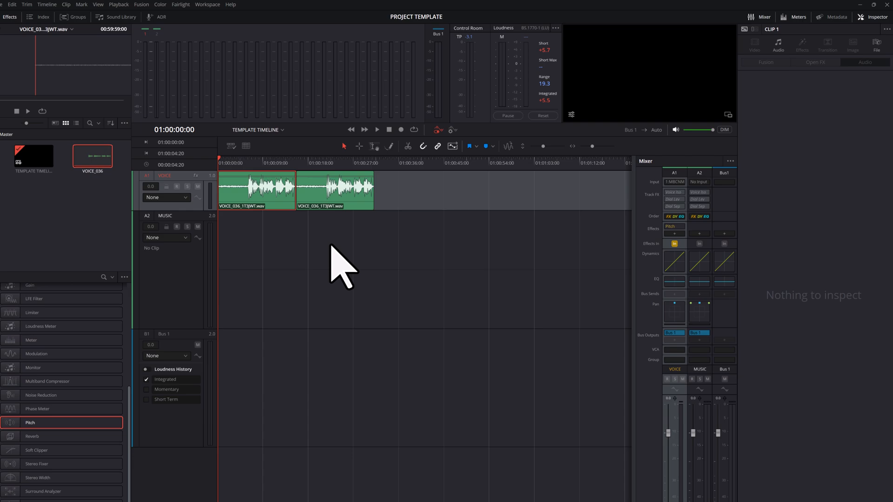
click(331, 247)
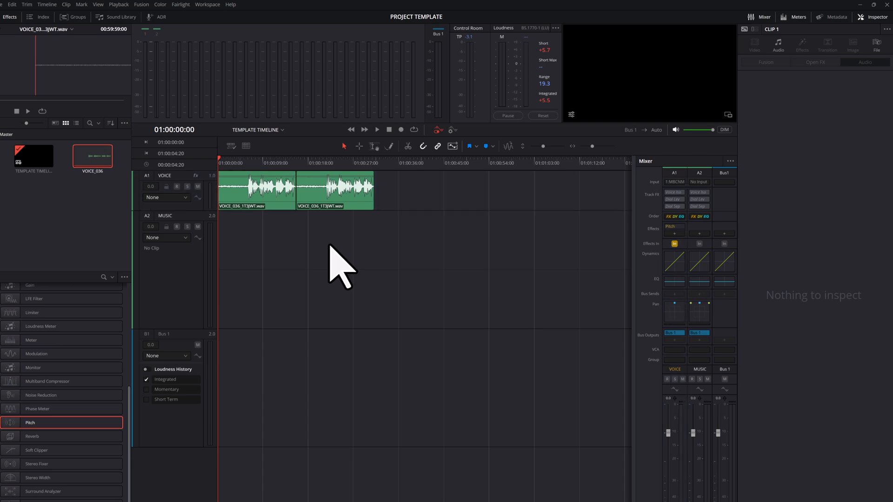
click(190, 208)
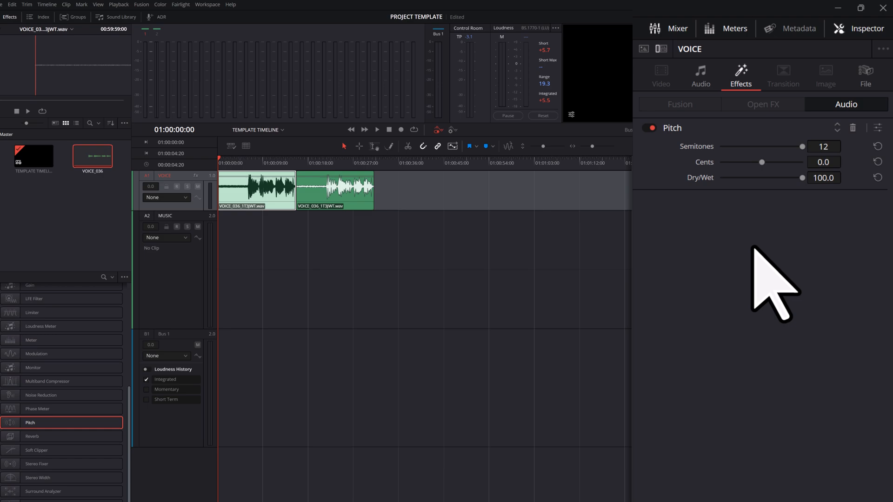
Switch the VOICE track's Pitch effect off and back on, and delete it from the track.
click(649, 128)
click(650, 128)
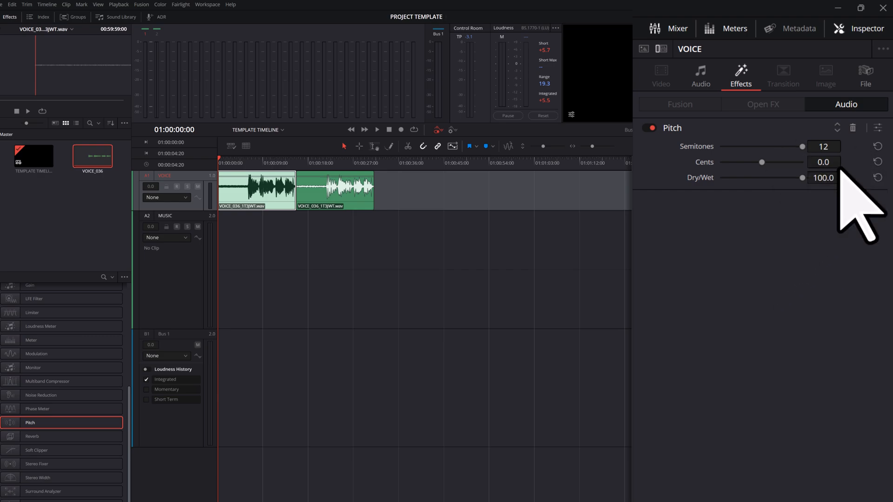
click(853, 127)
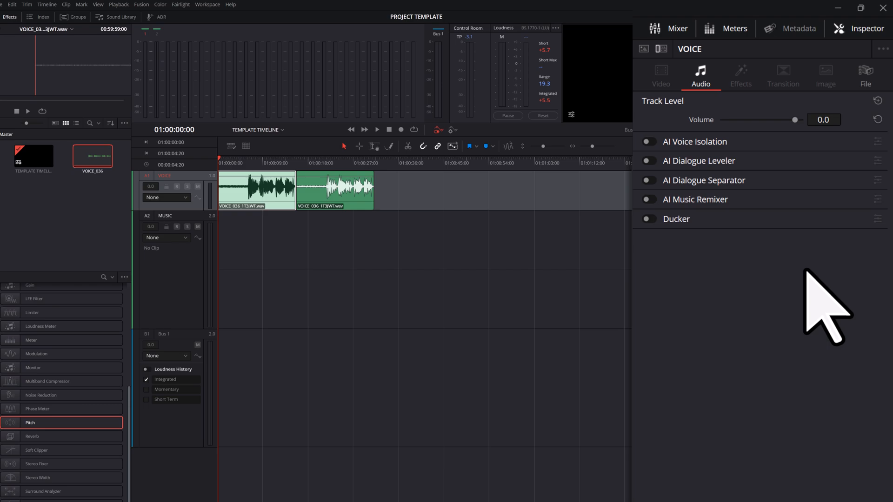
Add the Pitch, Reverb and Soft Clipper effects to the VOICE track.
drag(74, 424, 160, 186)
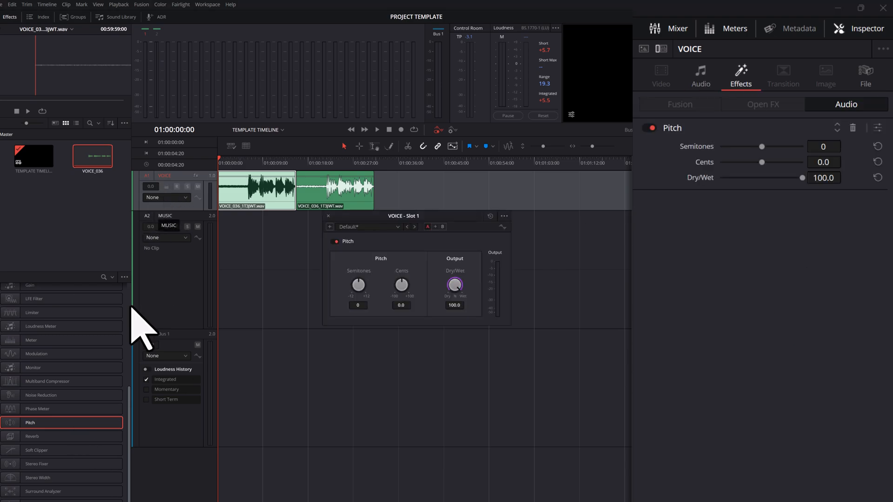
drag(91, 437, 175, 209)
drag(74, 450, 189, 209)
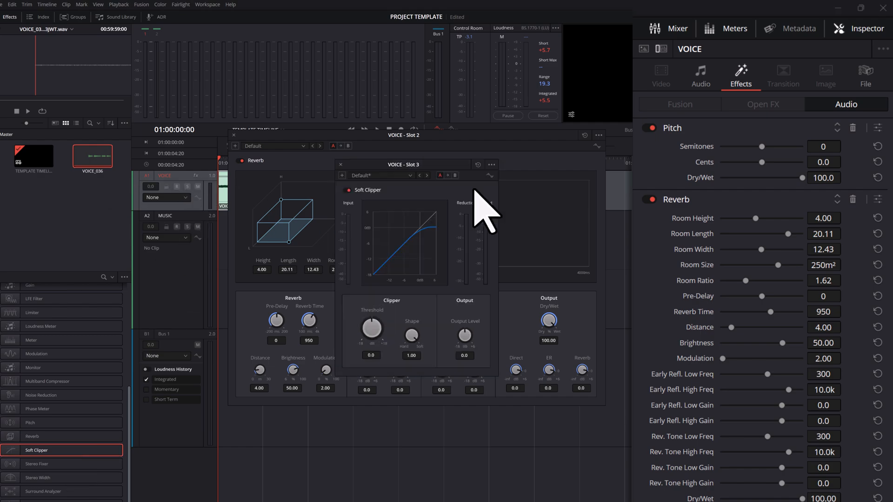
Delete the Pitch, Reverb and Soft Clipper effects from the VOICE track.
click(851, 130)
click(853, 128)
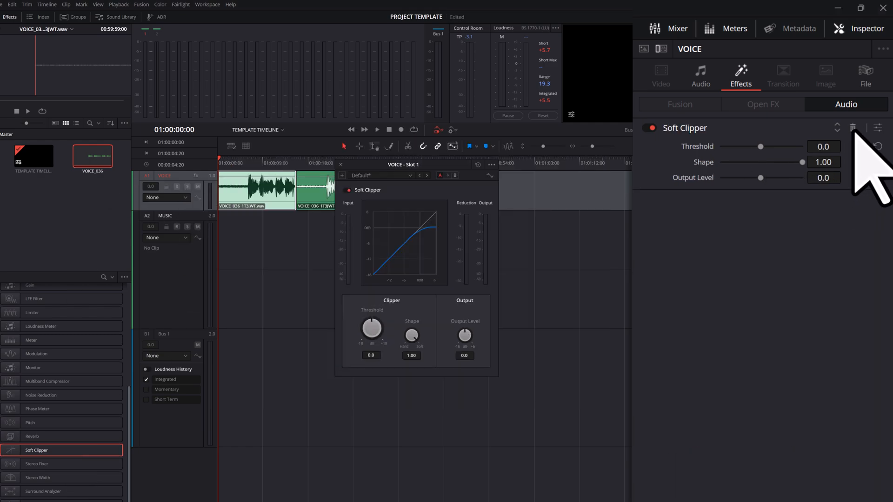
click(853, 127)
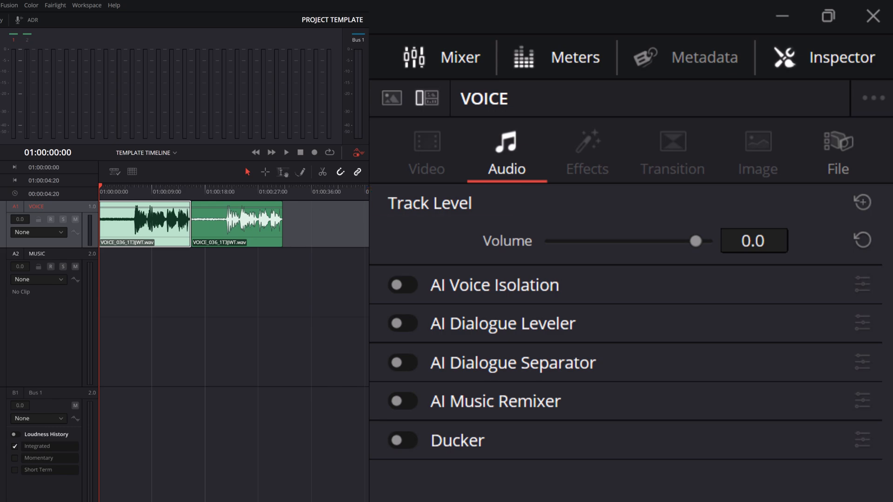
Switch the Inspector to CLIP 1's settings, and add a Pitch effect to the VOICE track from its Mixer channel.
click(394, 100)
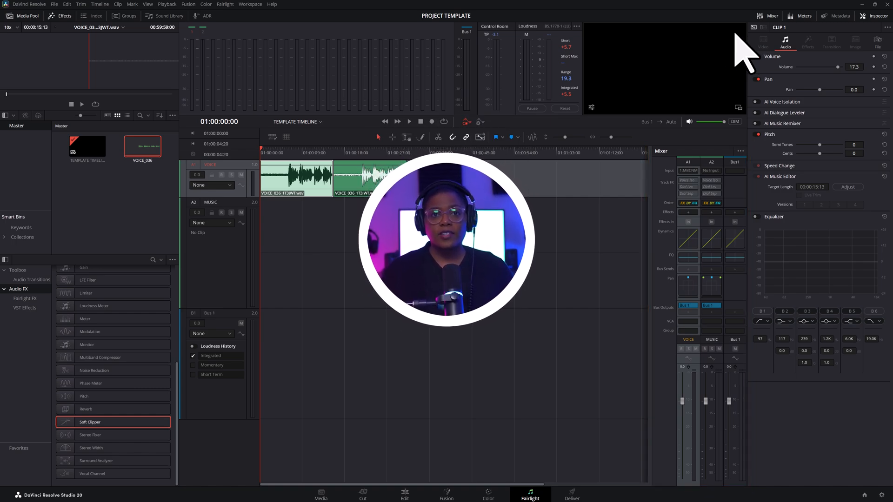
click(65, 18)
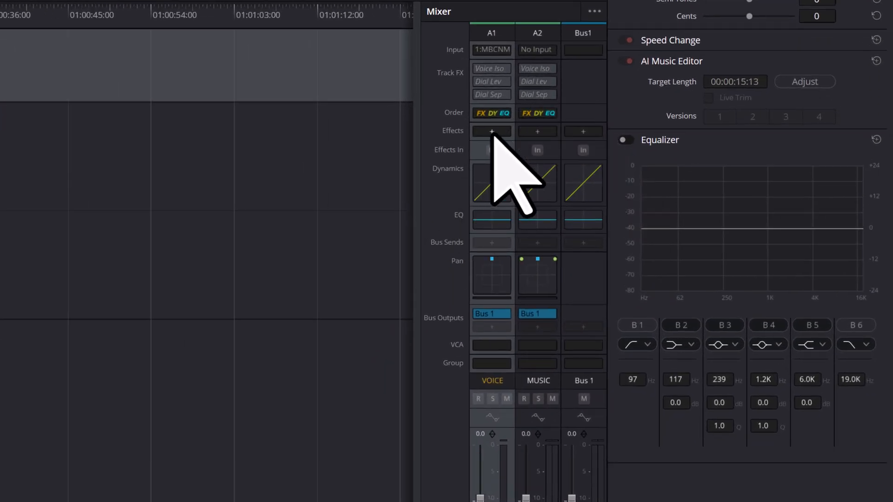
click(493, 132)
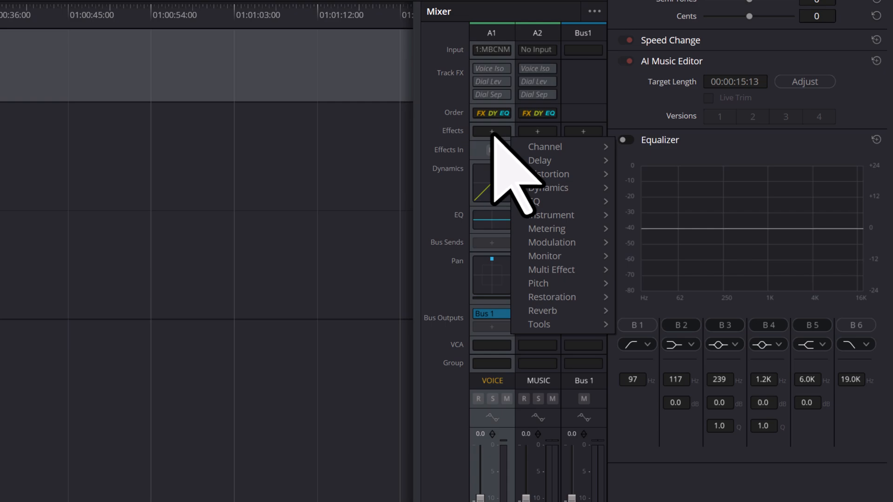
mouse_move(573, 148)
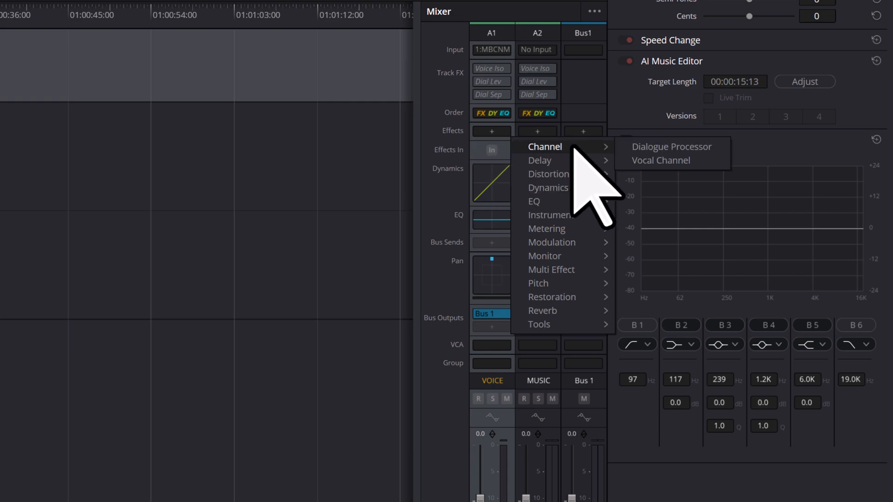
mouse_move(583, 168)
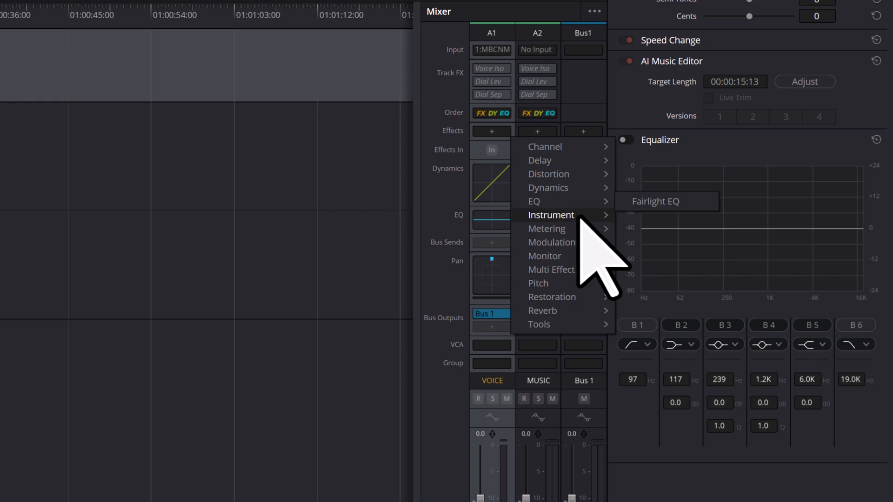
mouse_move(579, 217)
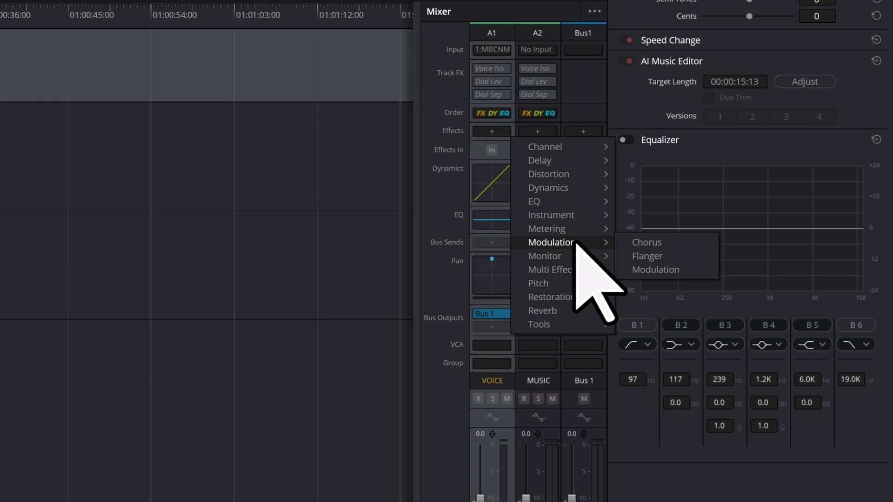
mouse_move(590, 287)
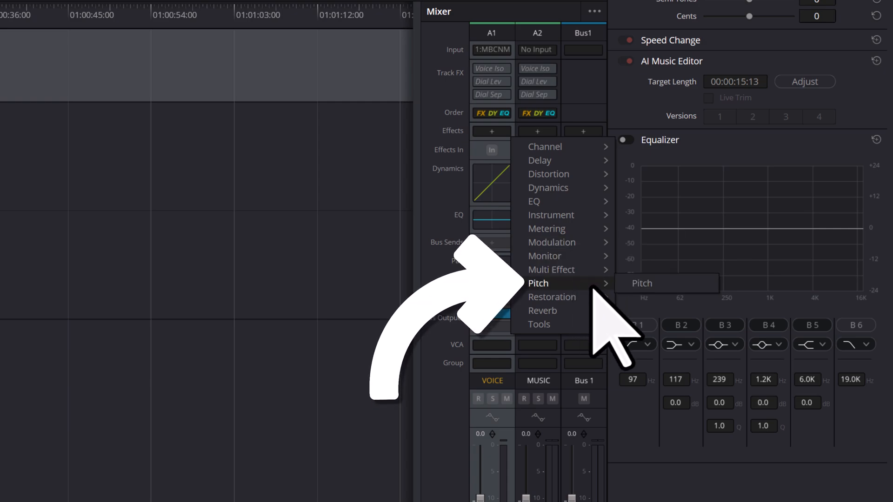
click(674, 286)
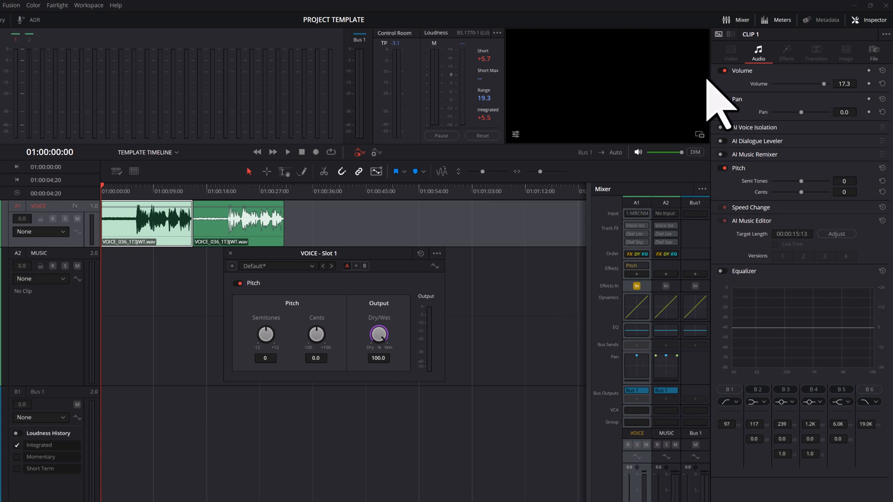
Switch the Inspector to the VOICE track's effects, and close the Pitch control window.
click(731, 33)
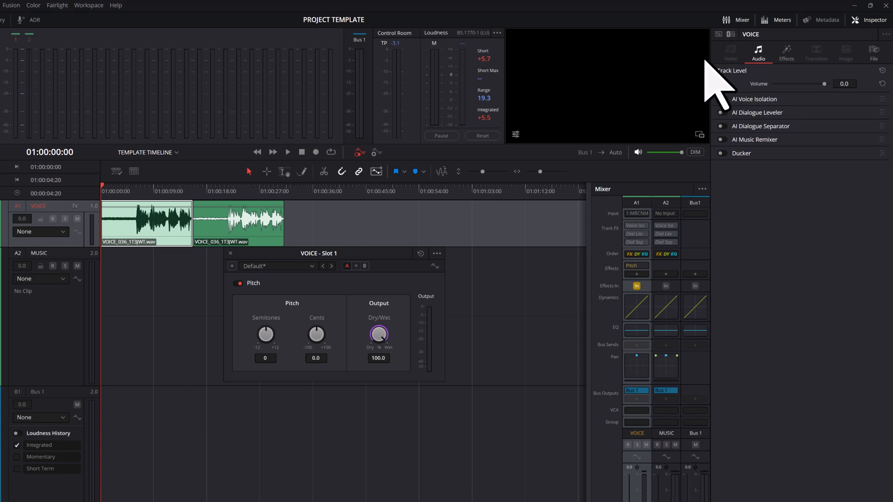
click(786, 56)
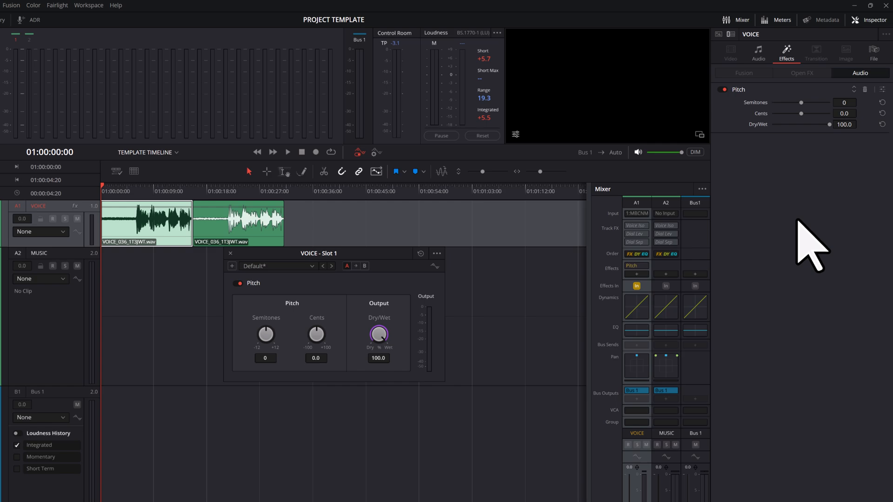
click(230, 253)
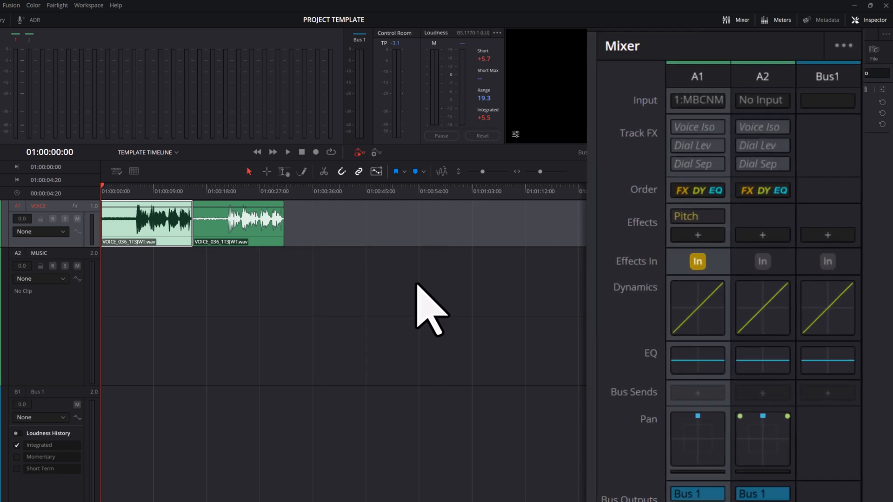
Reopen the Pitch controls from the VOICE channel in the Mixer, and switch the effect off, on and off again there.
mouse_move(709, 215)
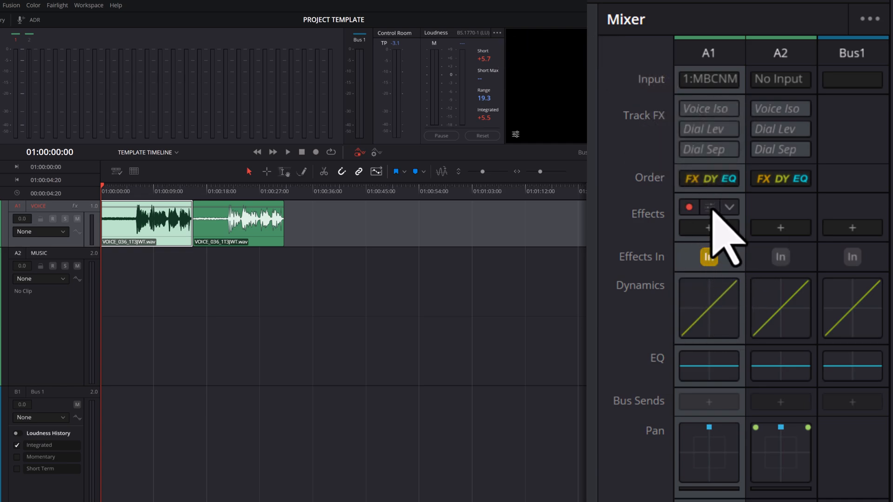
click(711, 208)
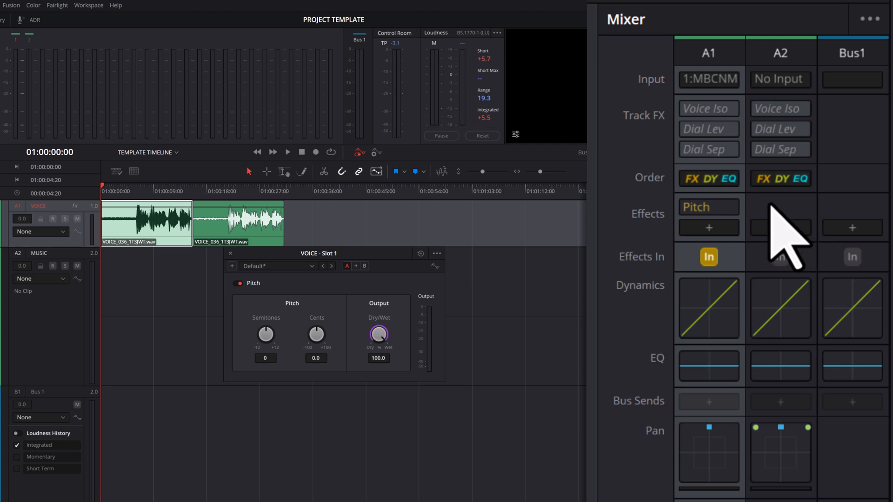
click(689, 208)
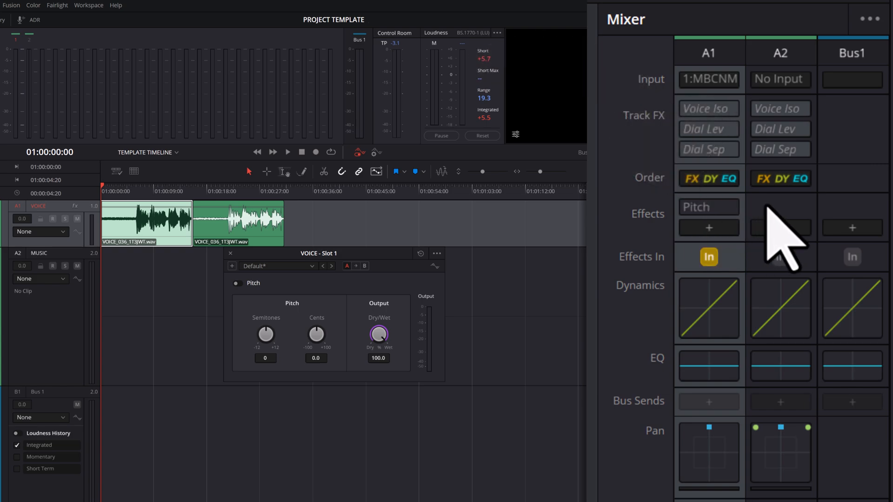
click(688, 207)
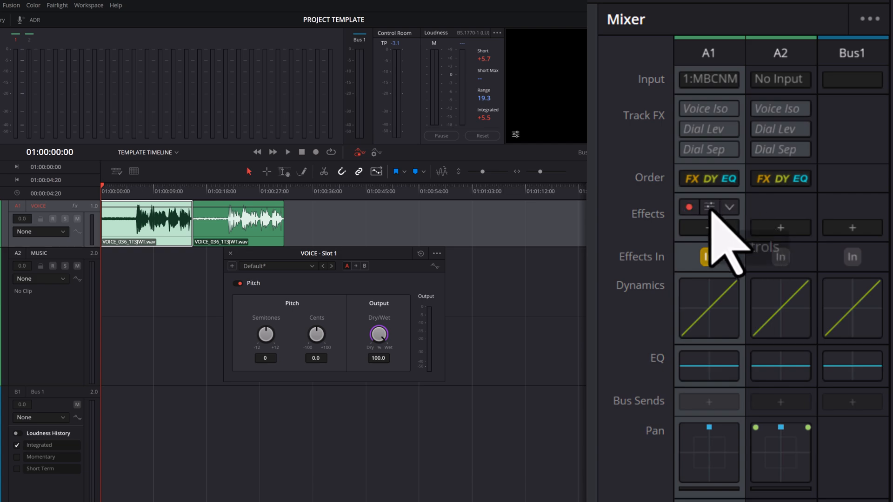
click(689, 208)
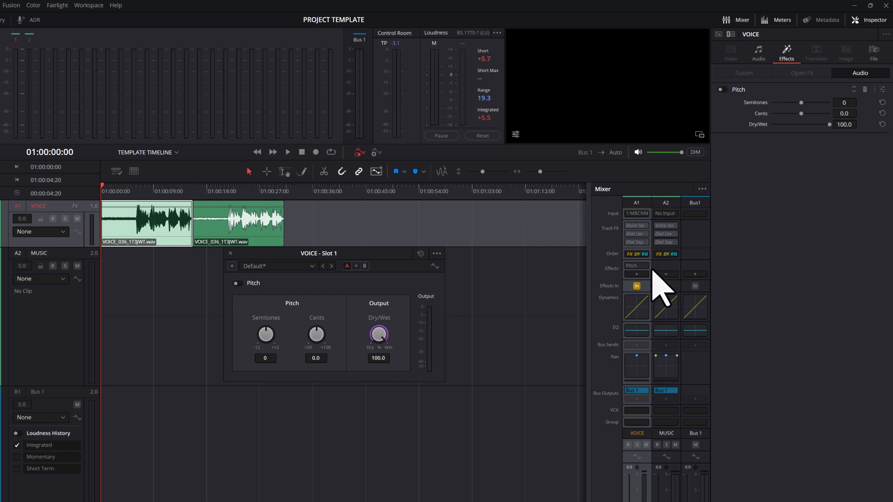
Add the Dialogue Processor and Chorus effects to the VOICE track from its Mixer channel.
click(637, 274)
mouse_move(691, 299)
click(740, 291)
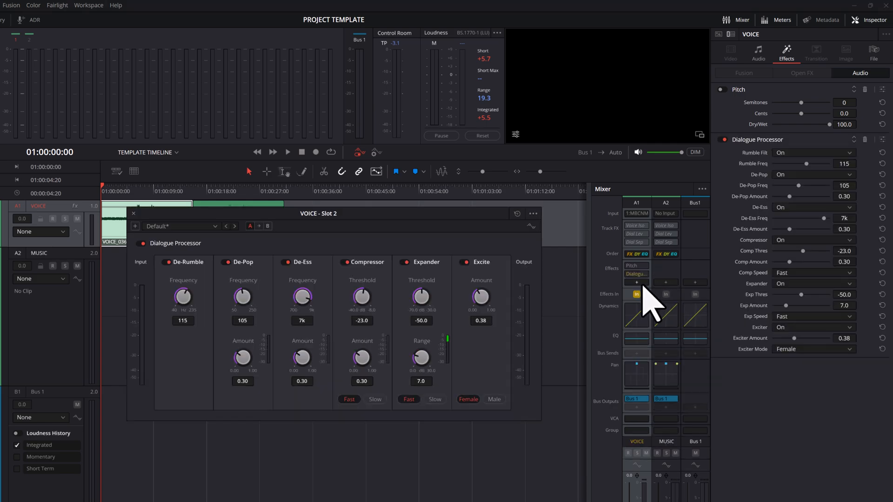
click(642, 286)
mouse_move(696, 354)
click(727, 354)
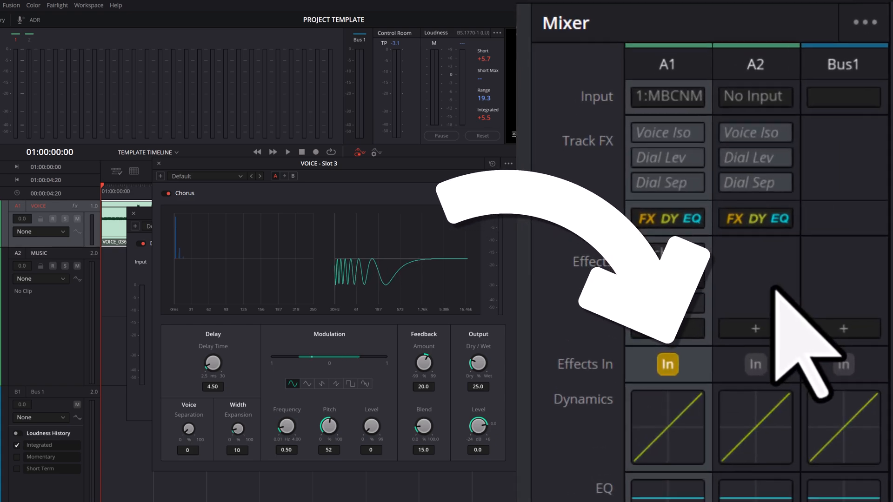
Bypass all effects on the VOICE channel at once in the Mixer, and switch them back in.
click(670, 367)
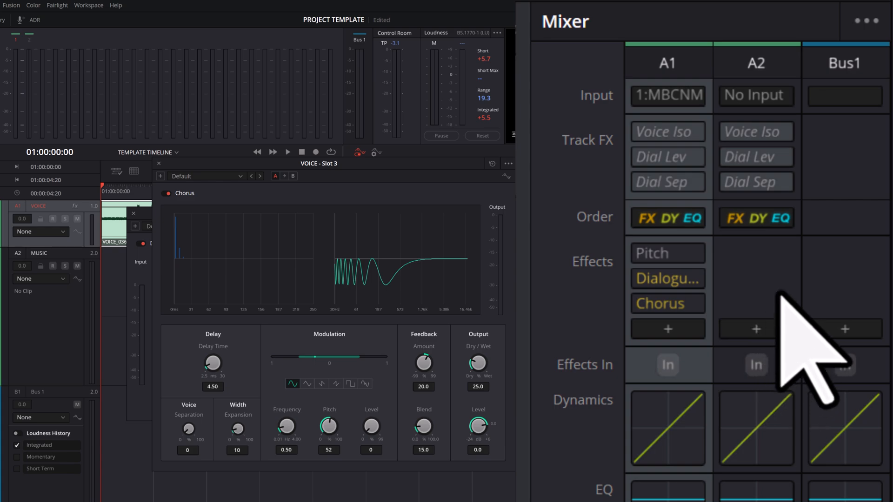
click(668, 366)
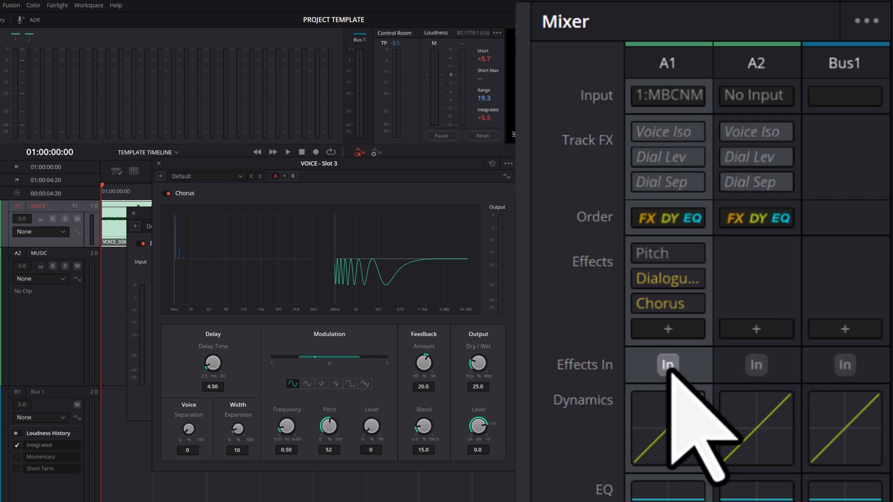
click(668, 365)
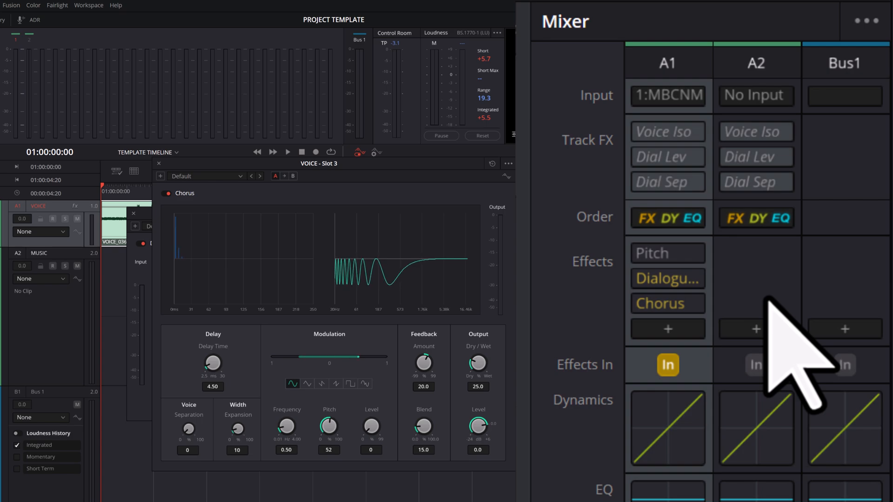
Delete the Pitch, Dialogue Processor and Chorus plugins from the VOICE channel in the Mixer.
mouse_move(687, 254)
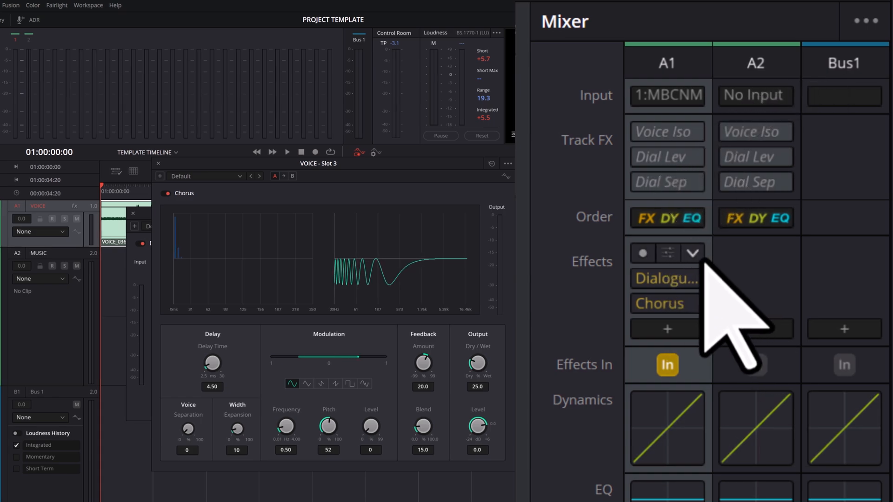
click(680, 256)
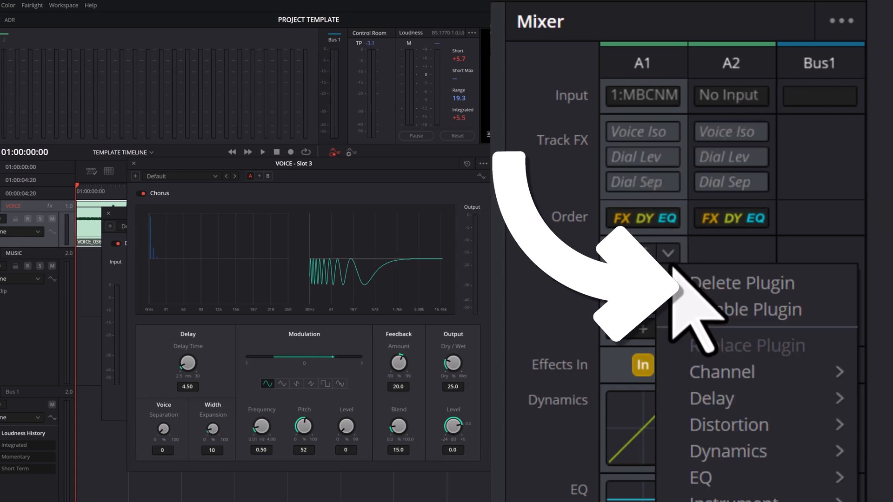
click(811, 282)
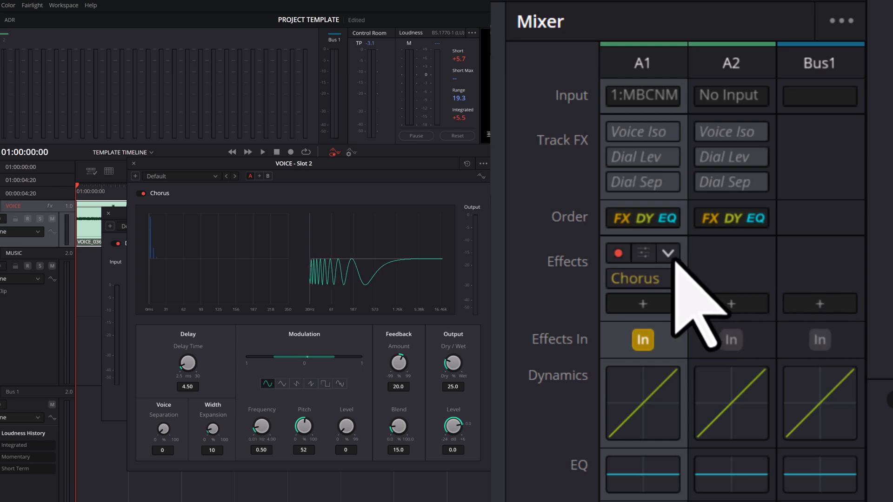
click(670, 254)
click(815, 282)
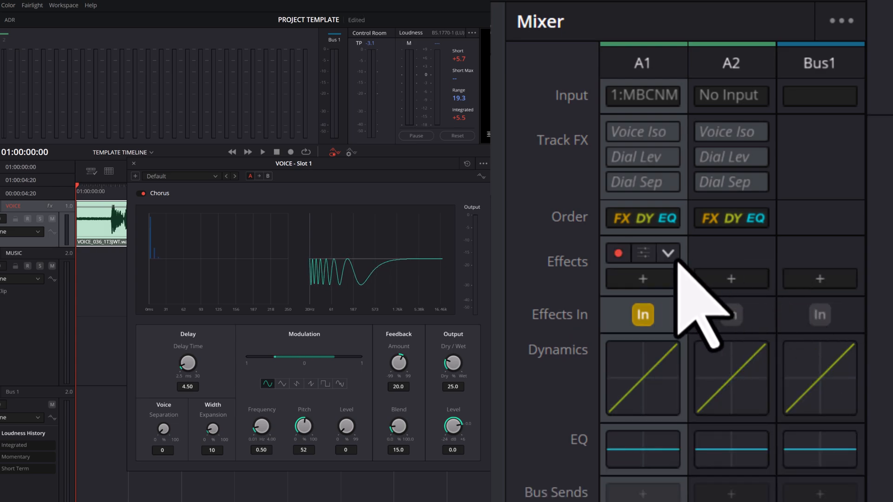
click(670, 253)
click(815, 283)
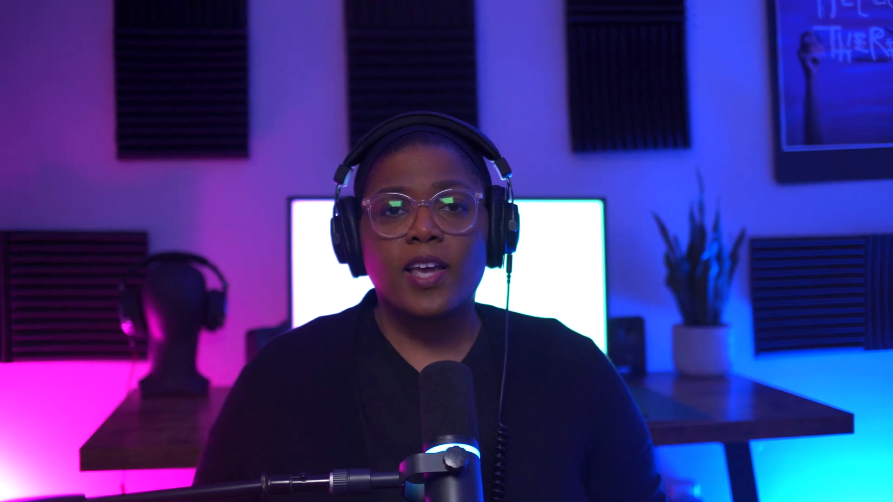
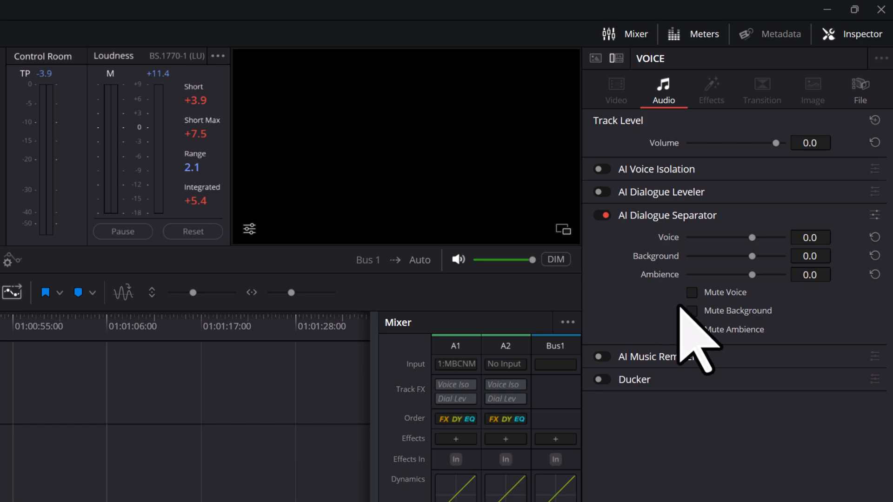
Set the VOICE track's AI Dialogue Separator to mute the background, and play the first clip with the separator switched off.
click(692, 311)
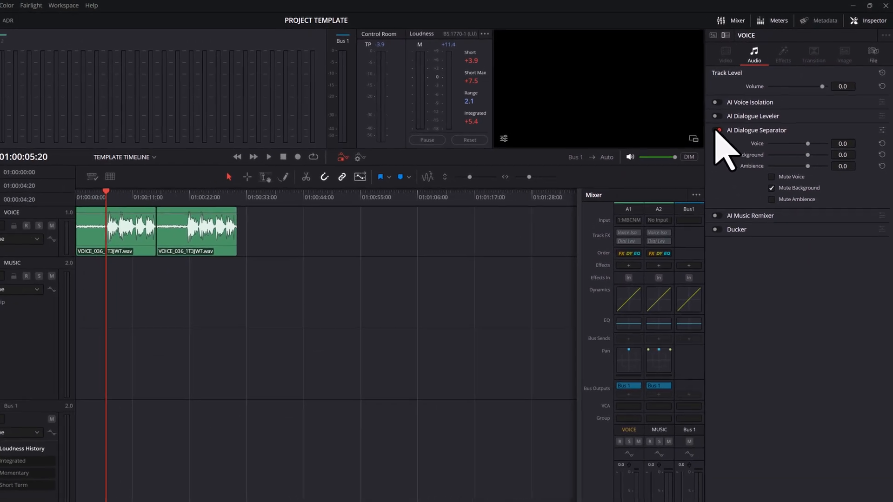
click(700, 145)
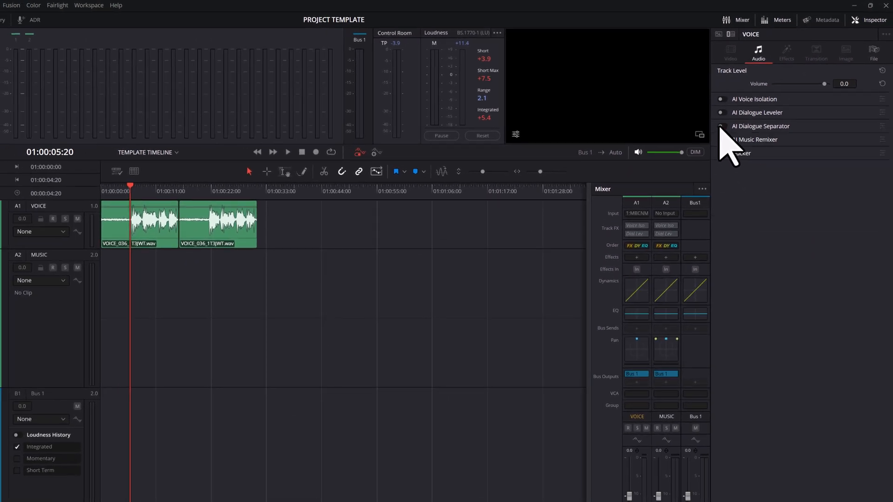
click(288, 152)
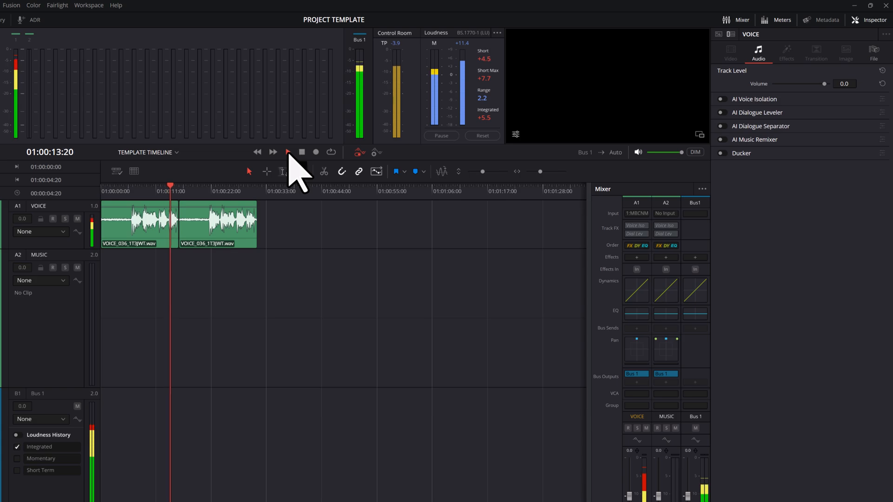
click(303, 152)
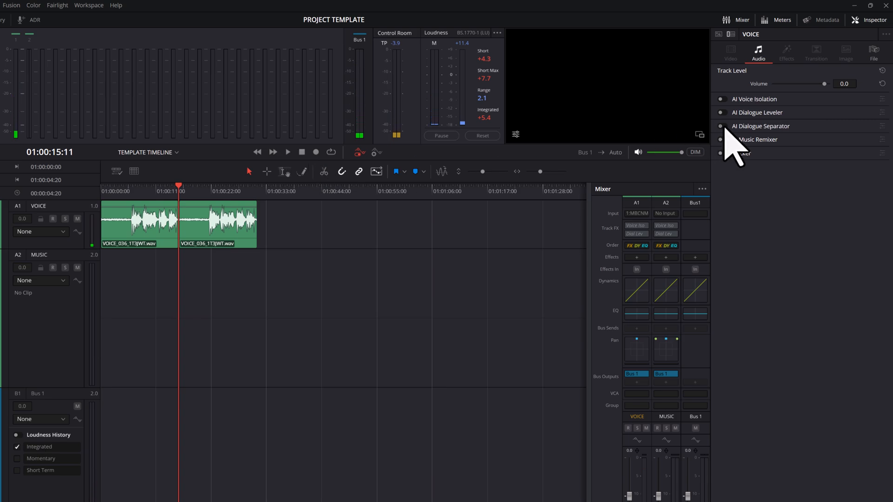
Replay the first voice clip's speech with the AI Dialogue Separator on, return the playhead to the speech onset, and switch the separator off.
click(722, 126)
drag(184, 188, 129, 188)
click(289, 153)
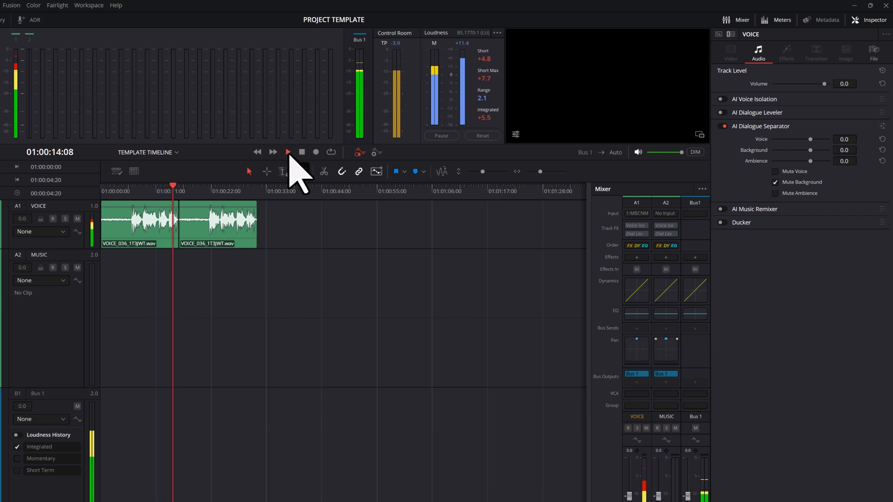
click(302, 152)
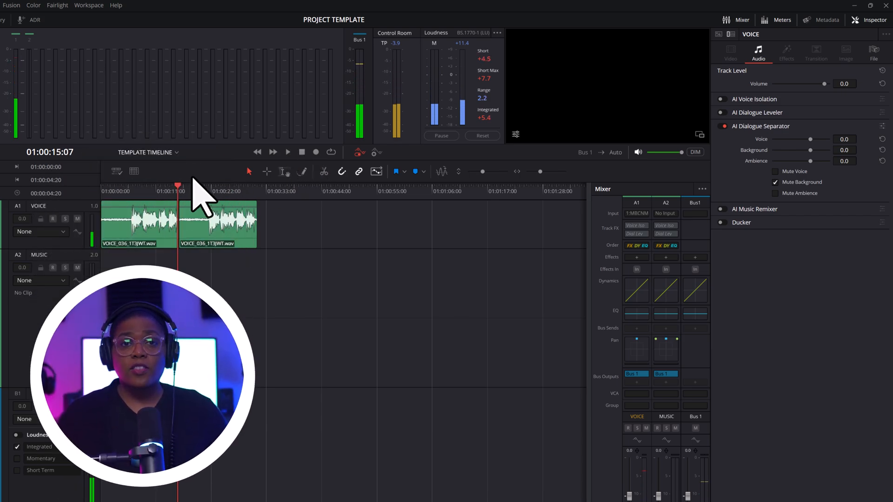
drag(178, 187, 129, 193)
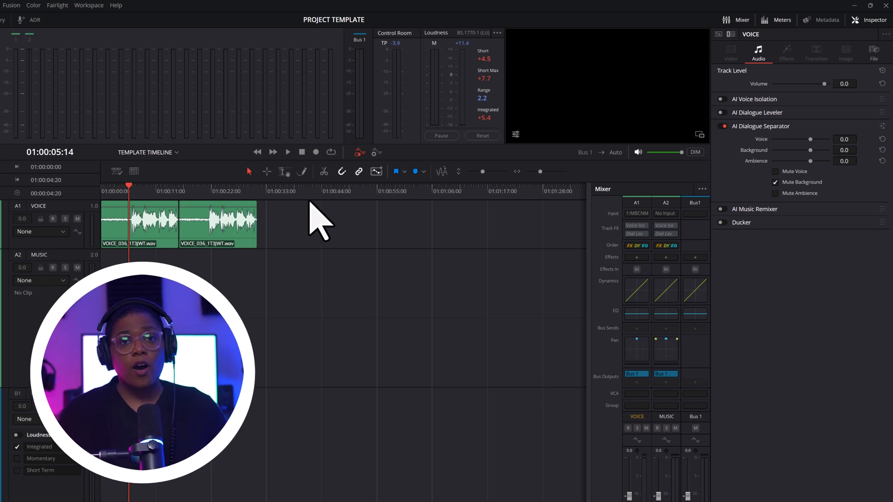
click(722, 127)
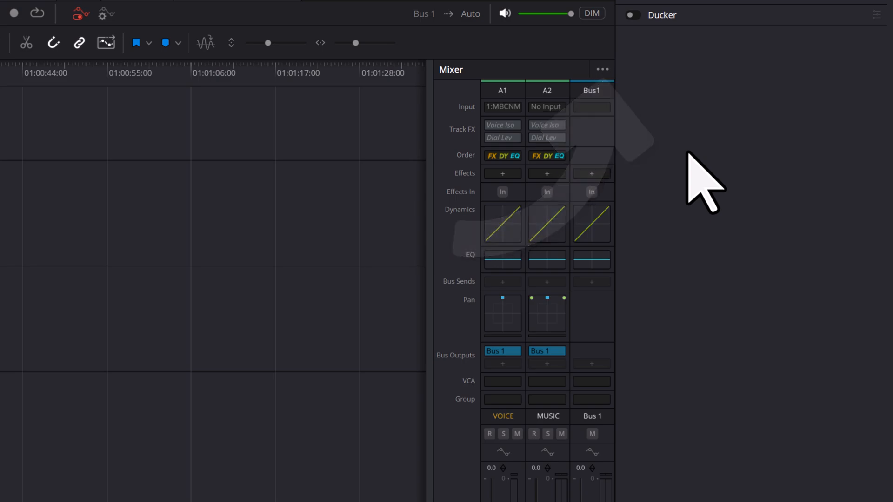
Add the Dialogue Separator to the track FX shown in the Mixer.
click(606, 72)
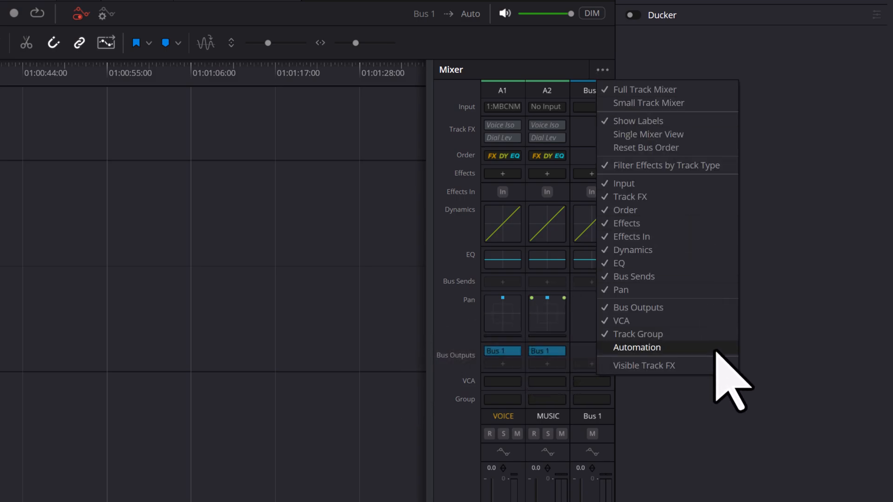
mouse_move(714, 370)
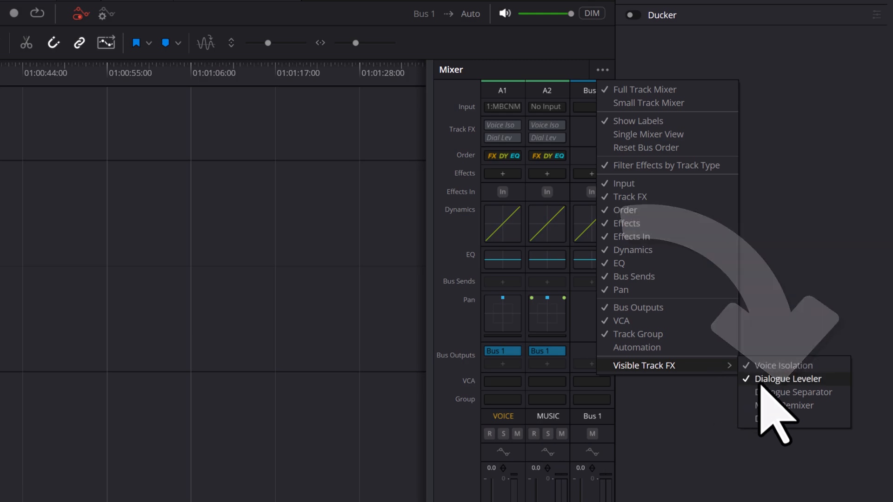
click(780, 395)
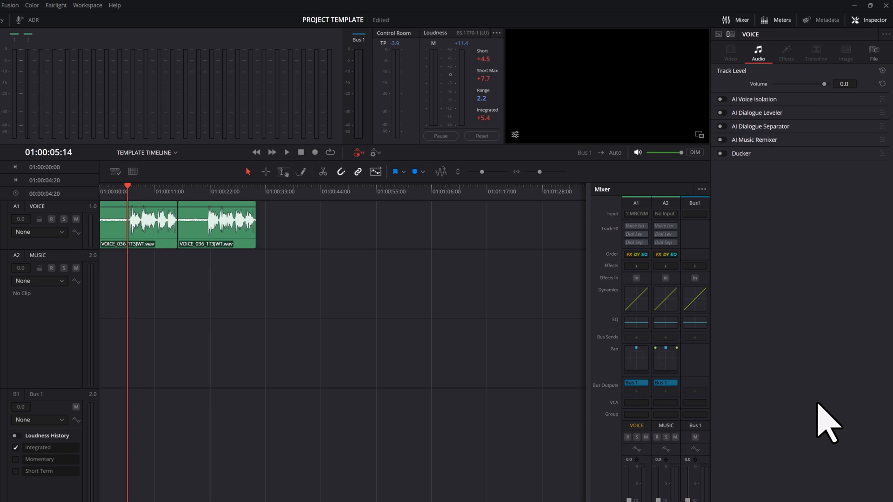
Switch AI Voice Isolation on and off for the first voice clip, and do the same at track level for VOICE.
click(153, 239)
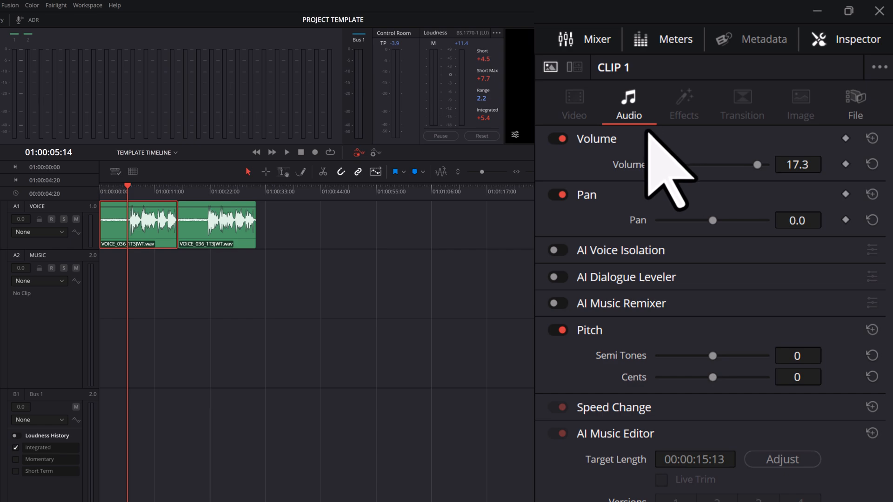
click(561, 251)
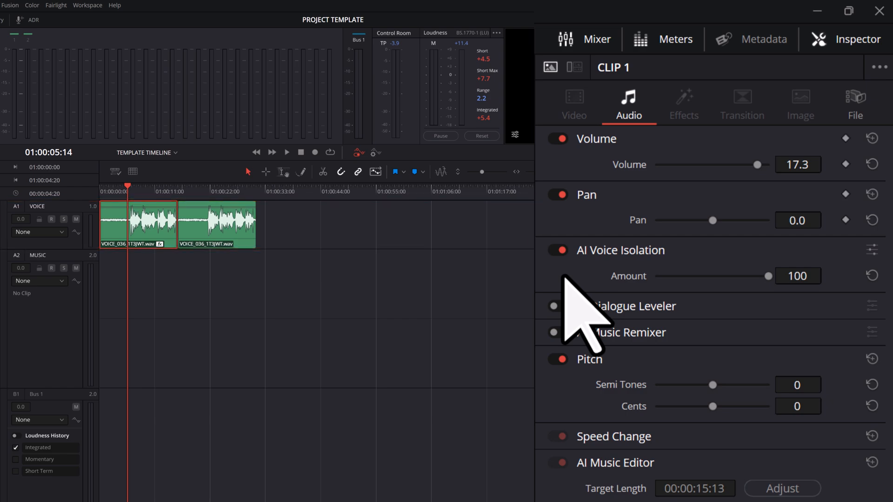
click(557, 251)
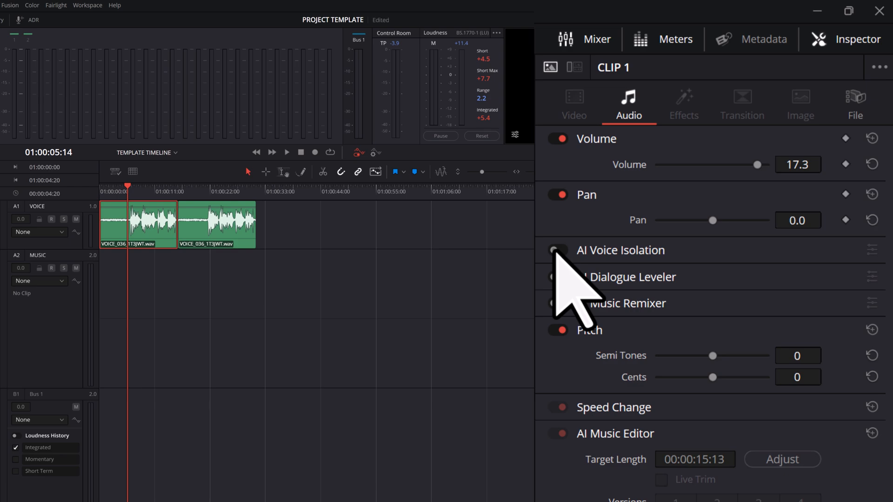
click(575, 68)
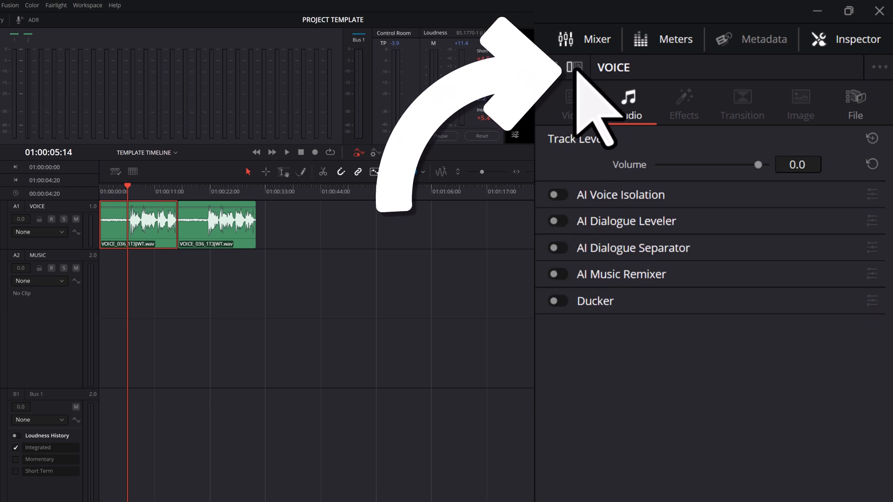
click(561, 195)
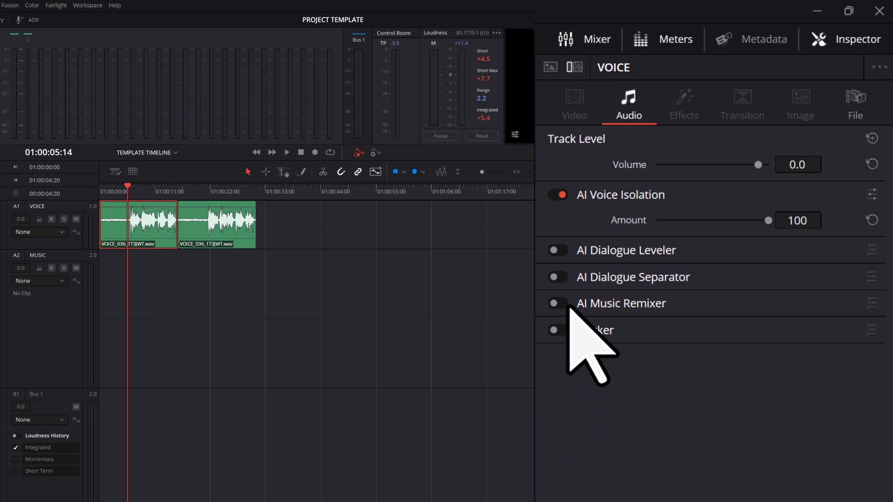
click(554, 196)
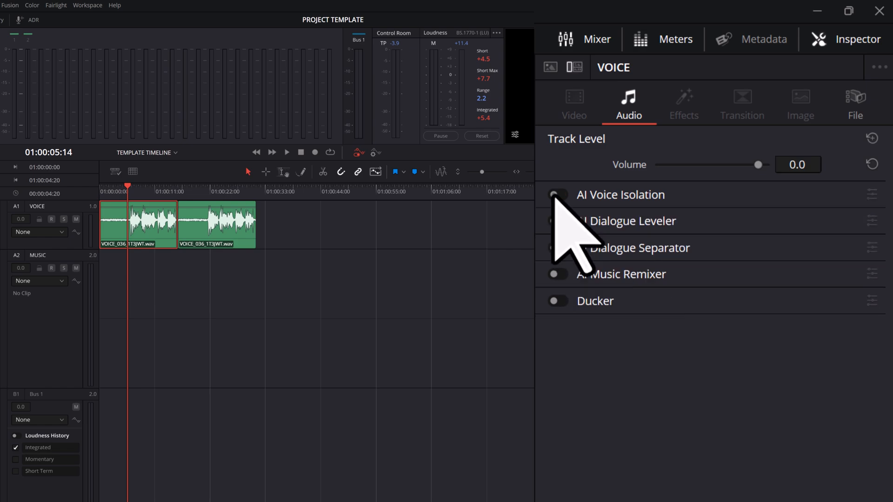
Play the first voice clip without and with track-level AI Voice Isolation, return the playhead to the timeline start, and switch the isolation off.
click(288, 152)
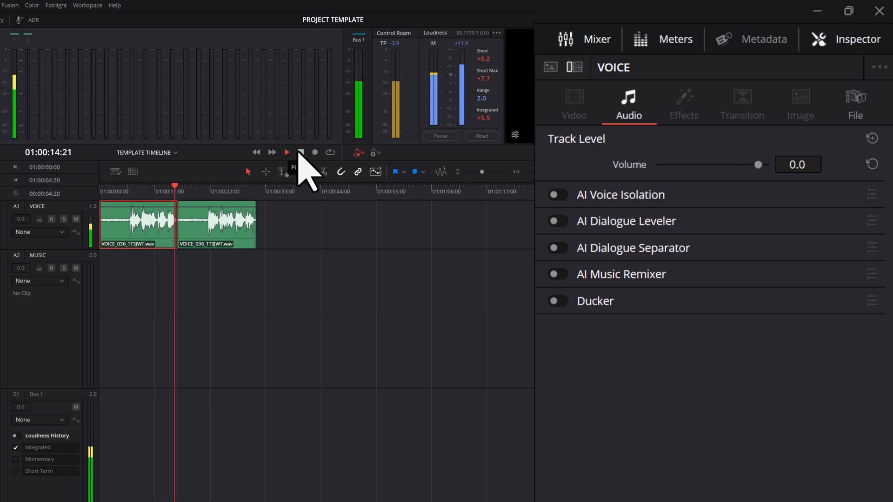
click(301, 153)
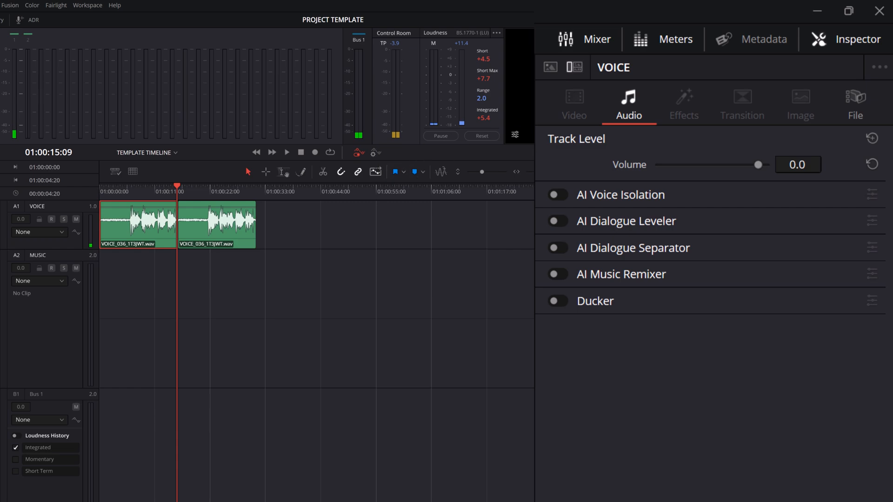
click(560, 196)
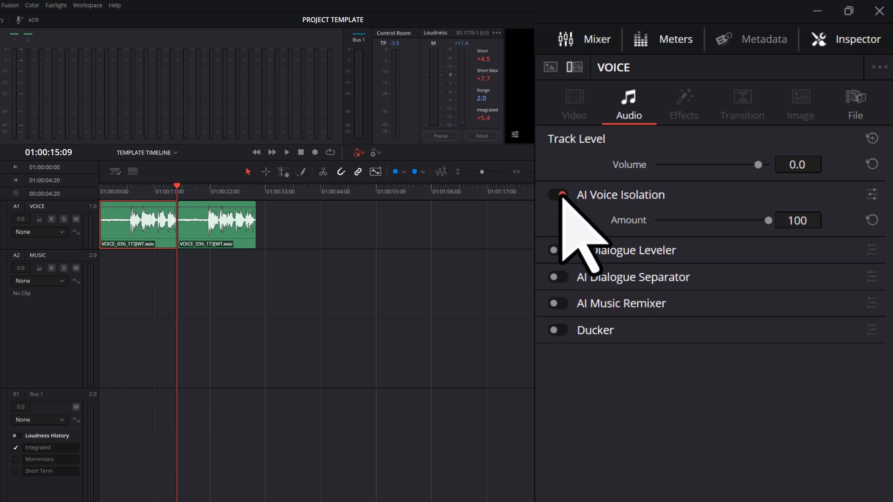
drag(177, 186, 127, 193)
click(287, 153)
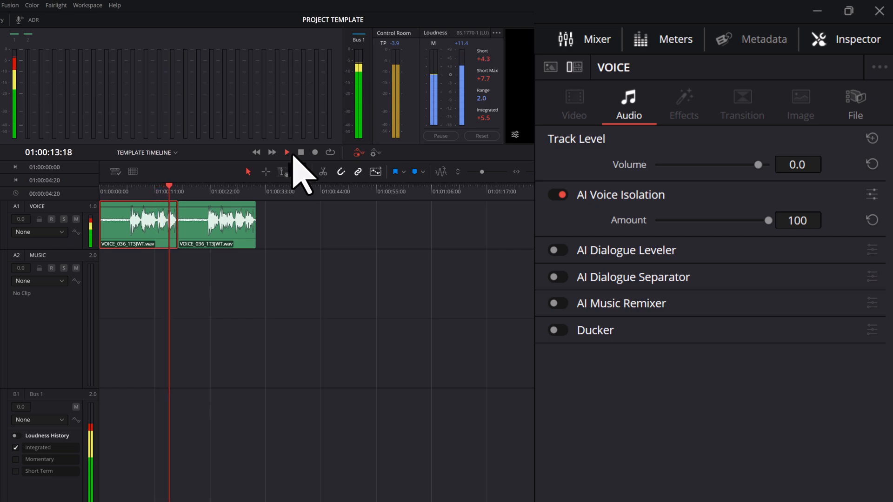
click(302, 155)
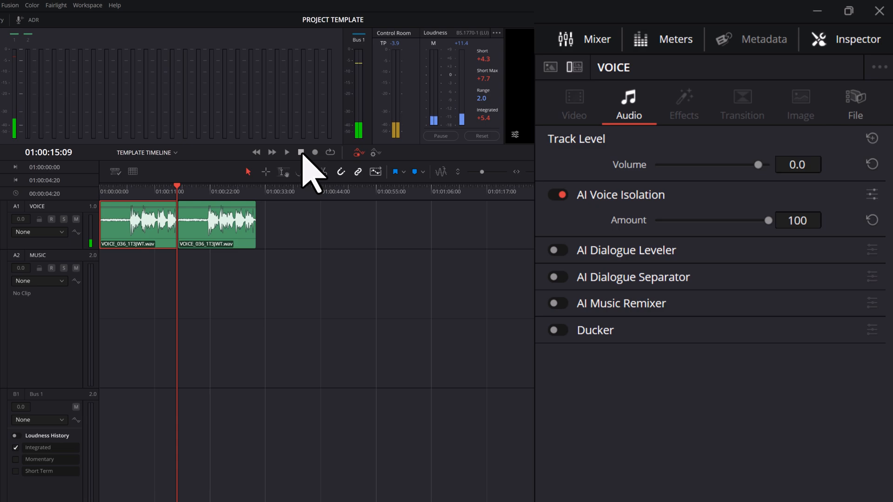
drag(177, 186, 88, 189)
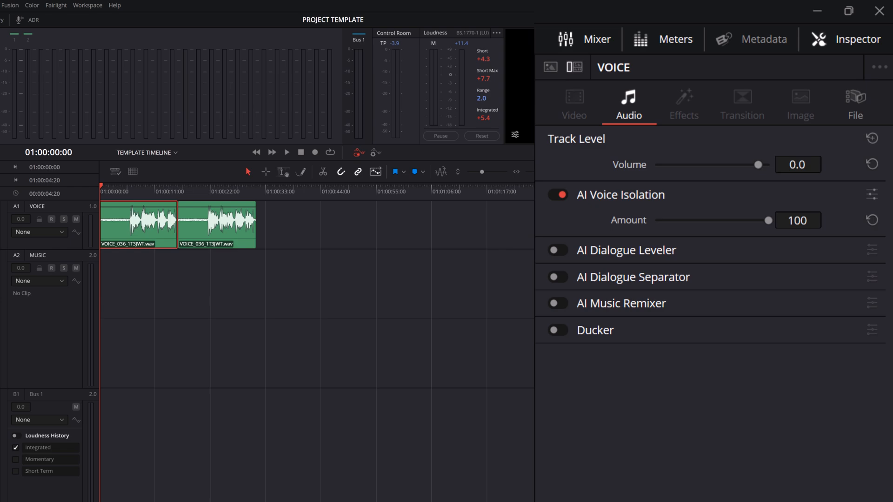
click(556, 196)
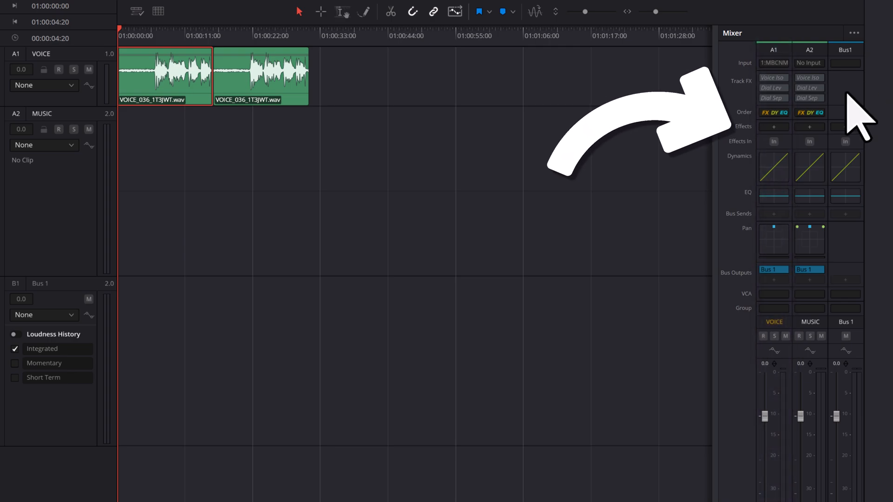
Add the Noise Reduction restoration effect to the VOICE track from its Mixer channel, and move its window clear of the clips.
click(774, 127)
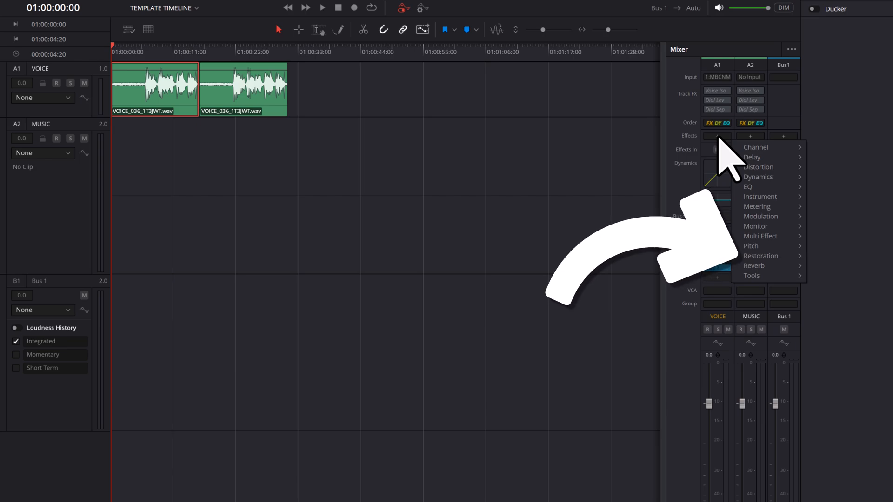
mouse_move(790, 256)
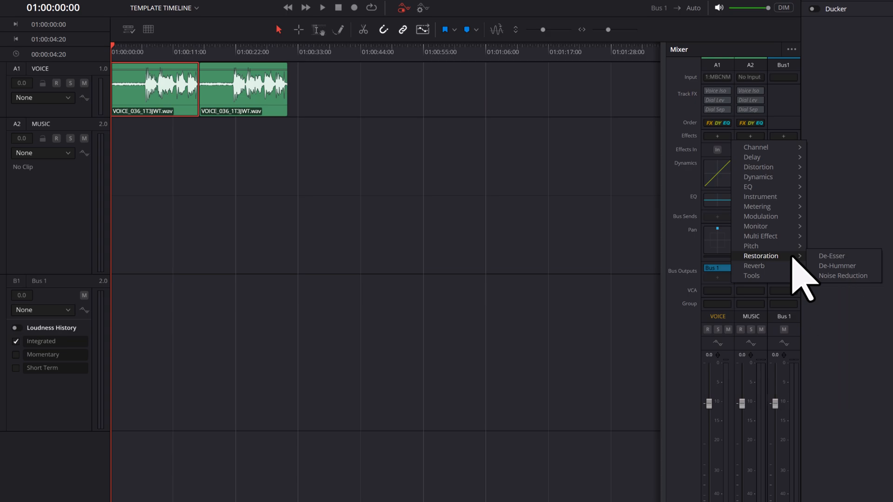
click(876, 276)
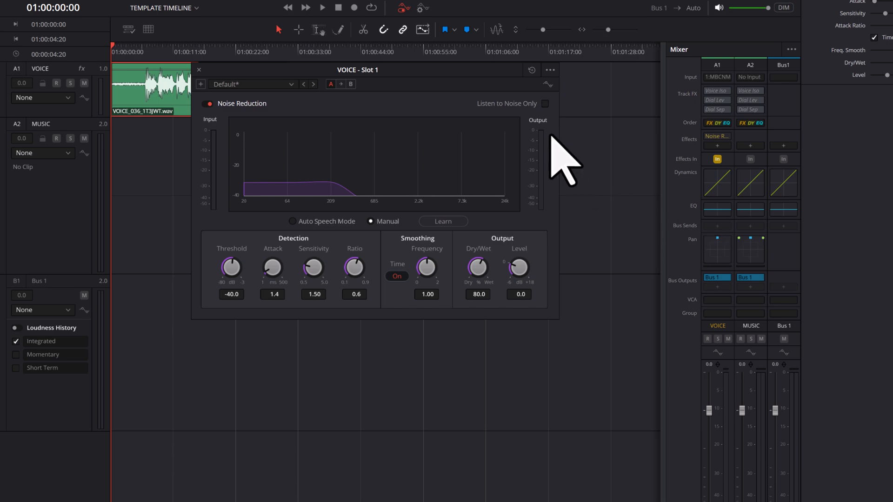
drag(468, 70, 512, 139)
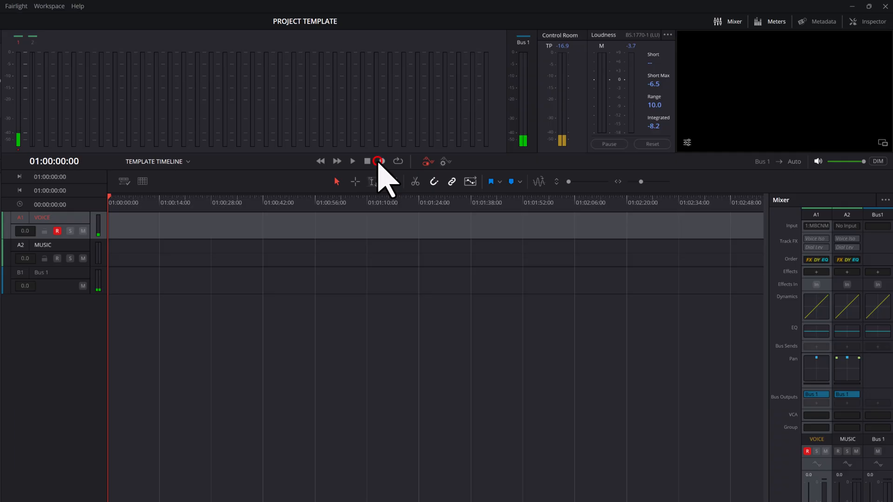
click(380, 161)
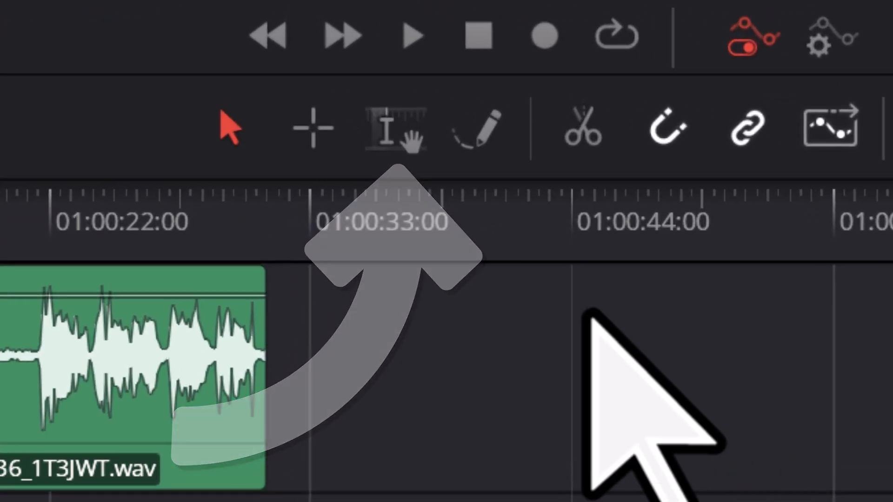
Have Noise Reduction learn the noise profile from the looped speech-free range 01:00:00:00 to 01:00:04:20 of the first voice clip.
click(402, 140)
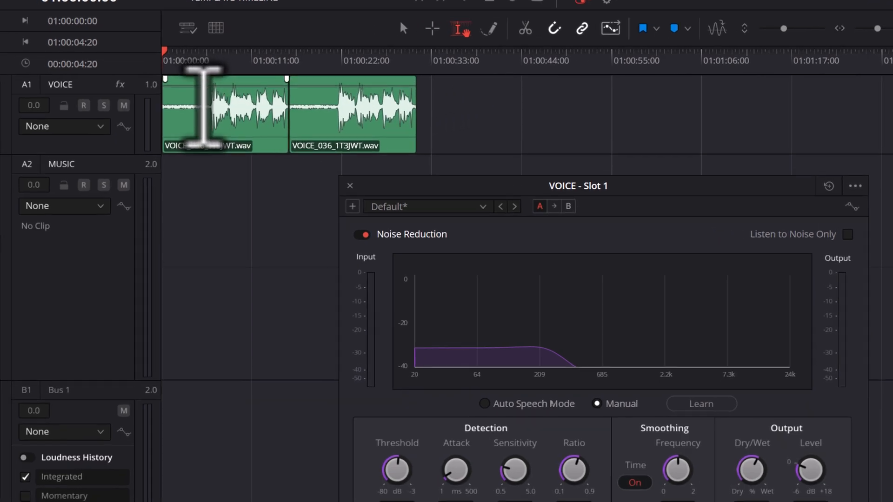
drag(347, 117, 265, 114)
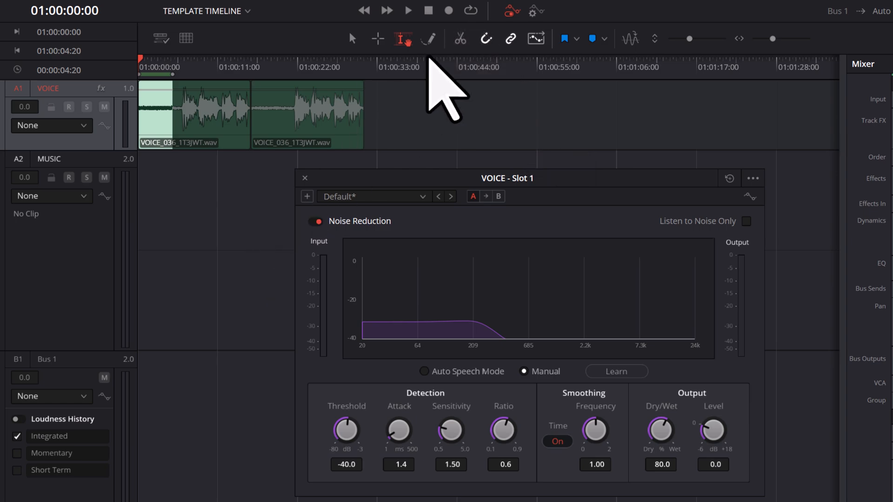
click(471, 11)
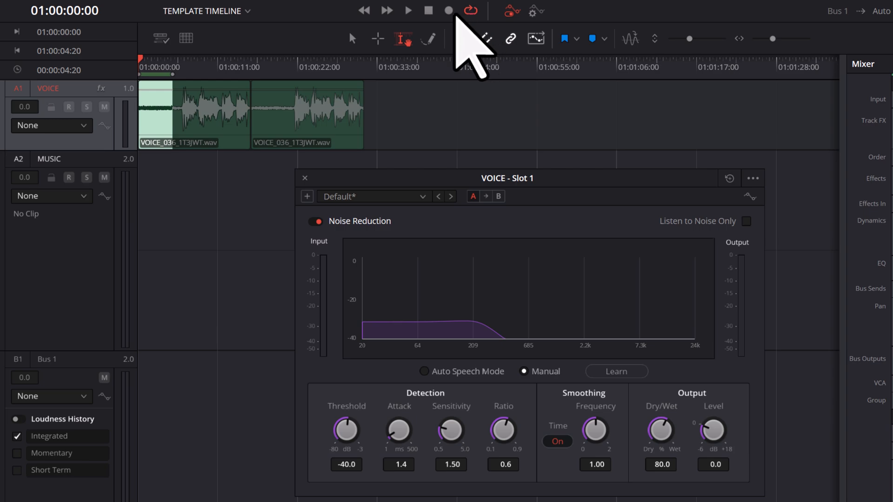
click(408, 11)
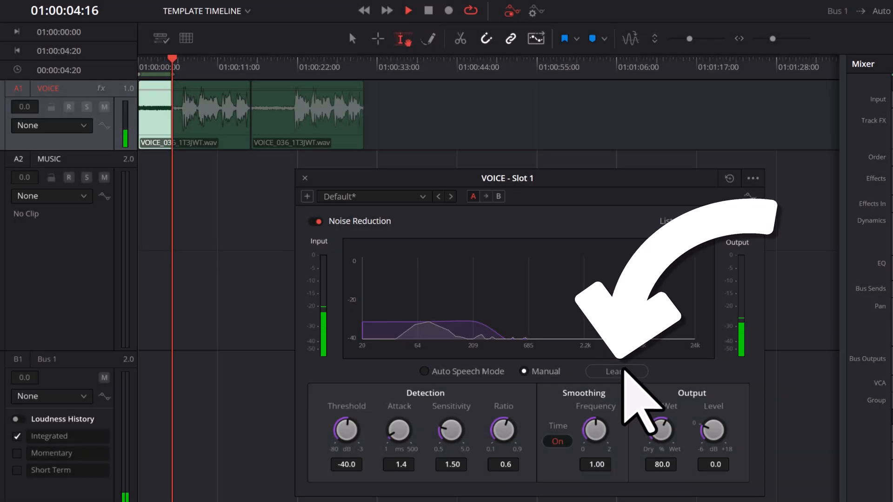
click(624, 370)
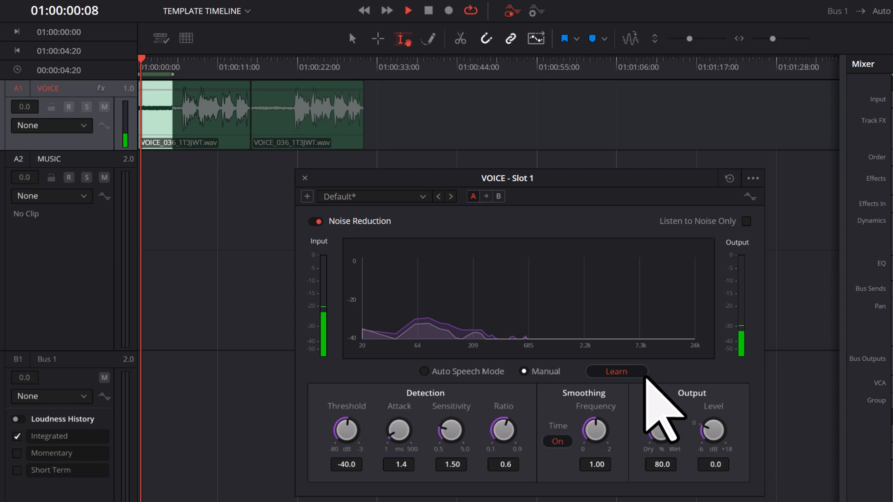
click(639, 374)
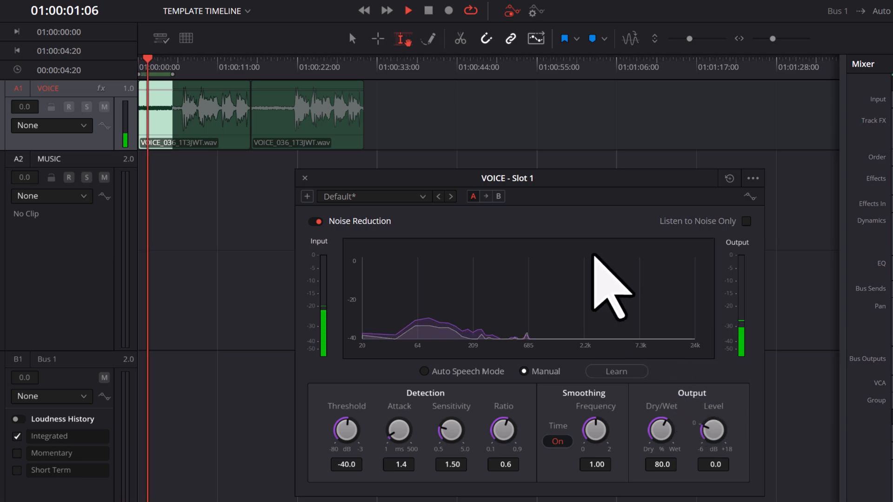
Set Noise Reduction to Threshold -20.0, Dry/Wet 100.0, Sensitivity 5.00 and output Level -6.0 while the speech-free range loops, and stop playback.
click(429, 11)
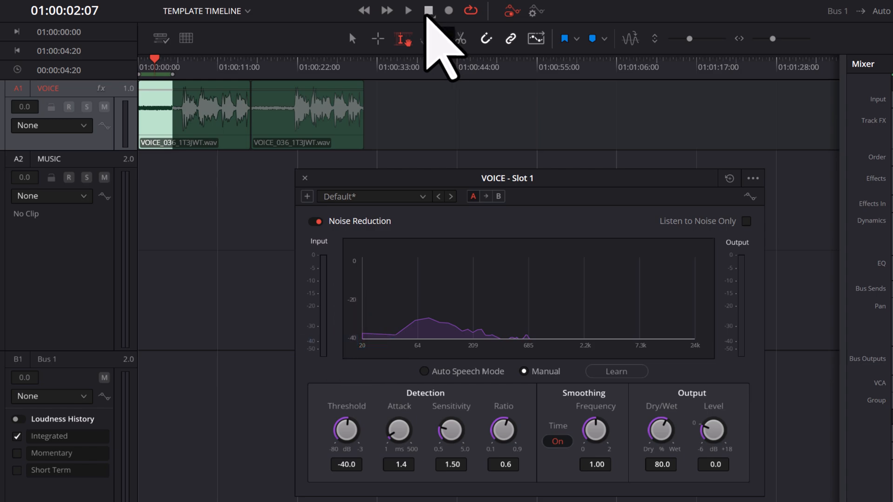
click(409, 10)
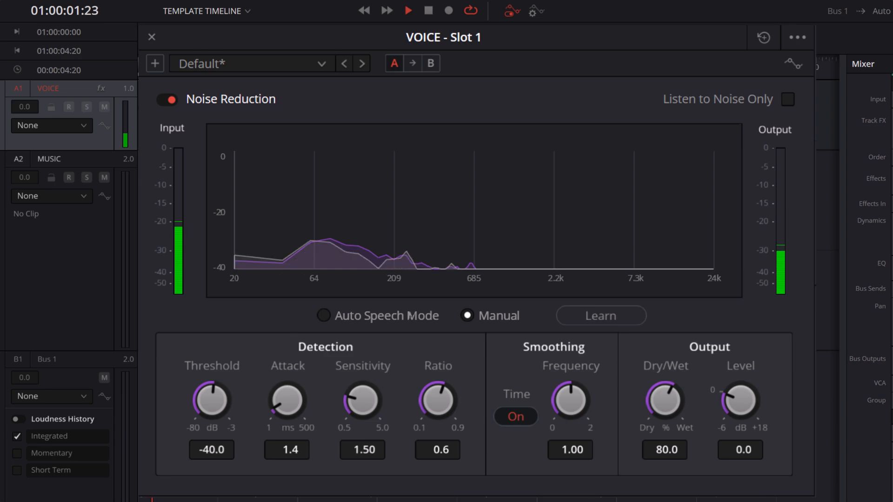
drag(212, 400, 300, 400)
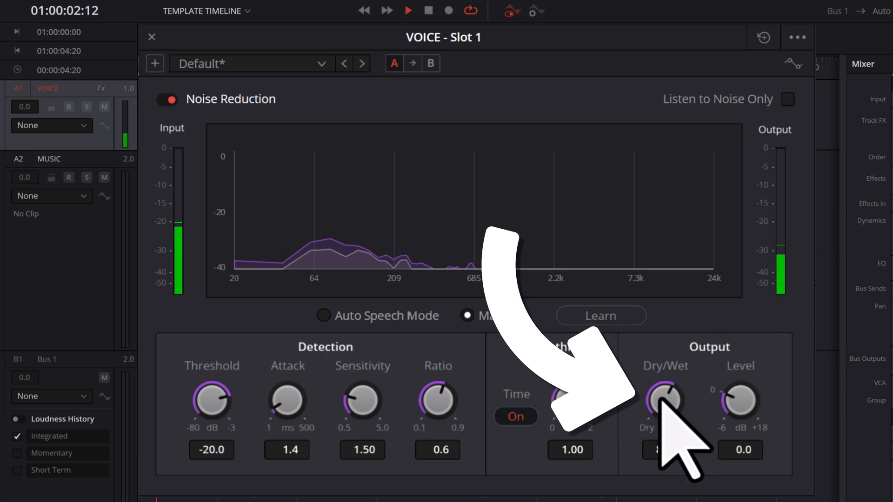
drag(661, 399, 814, 405)
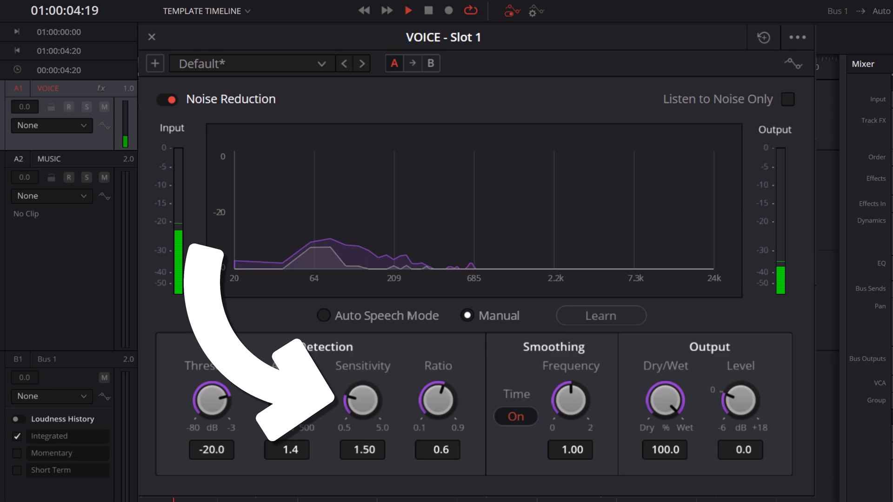
drag(356, 398, 722, 390)
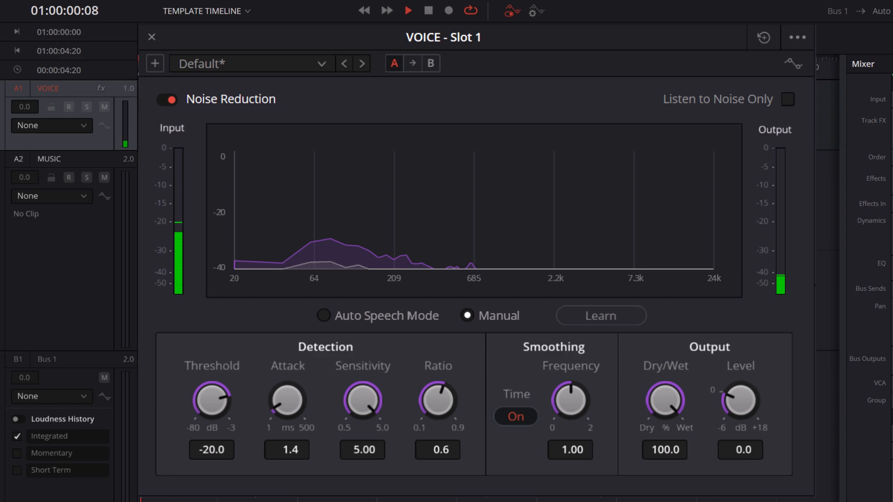
drag(721, 368, 613, 387)
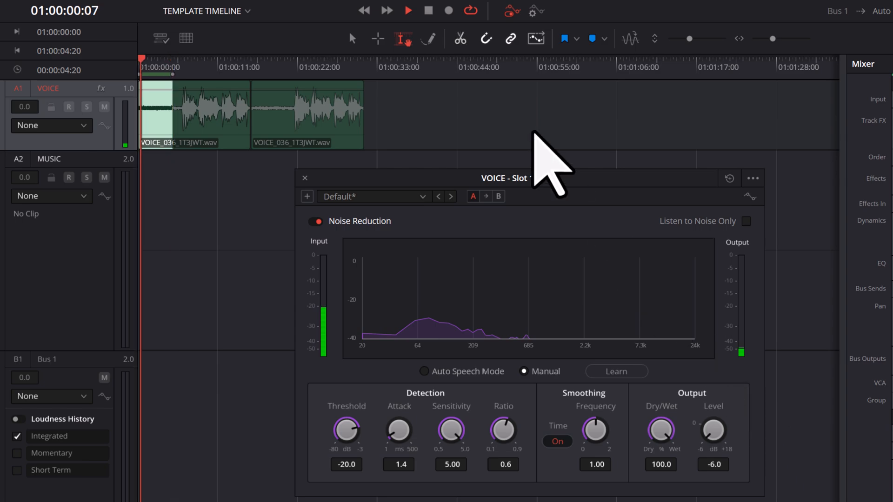
click(434, 10)
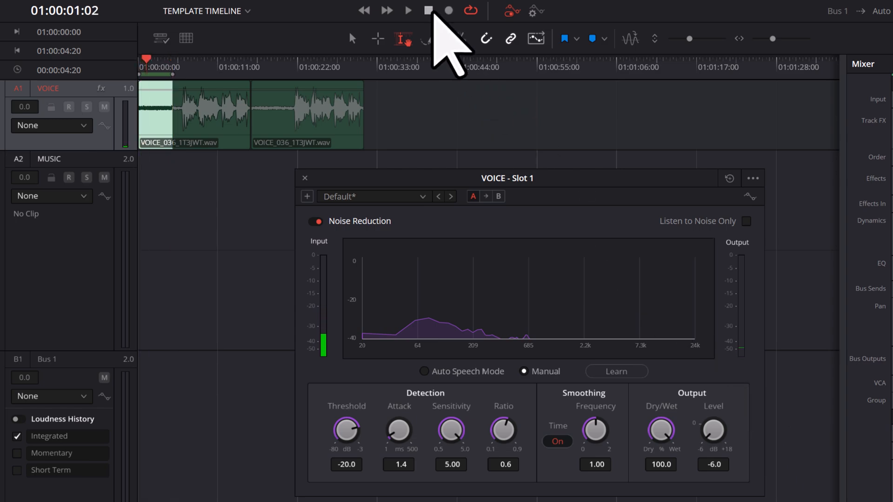
Turn off looped playback and clear the range selection on the timeline, with the pointer tool active.
click(470, 12)
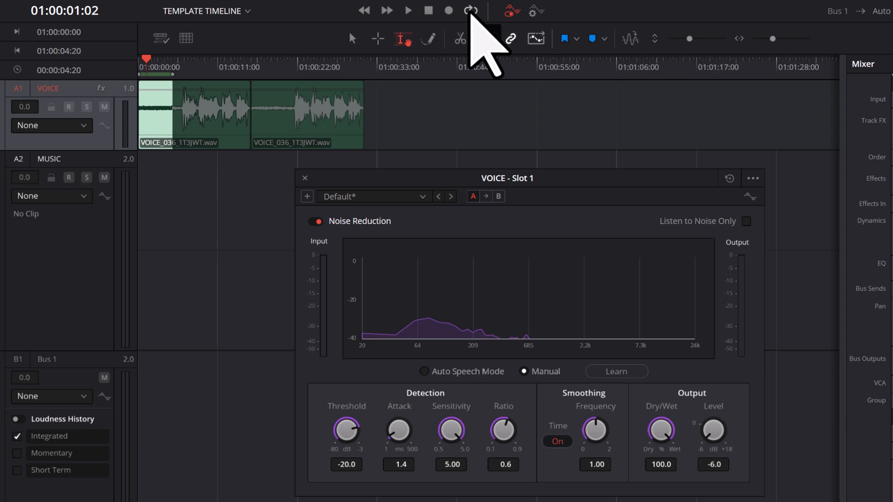
click(353, 39)
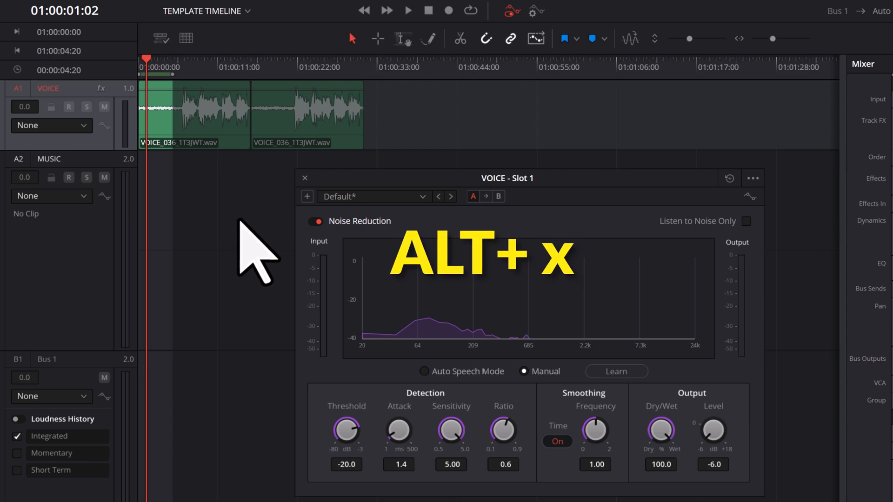
key(alt+x)
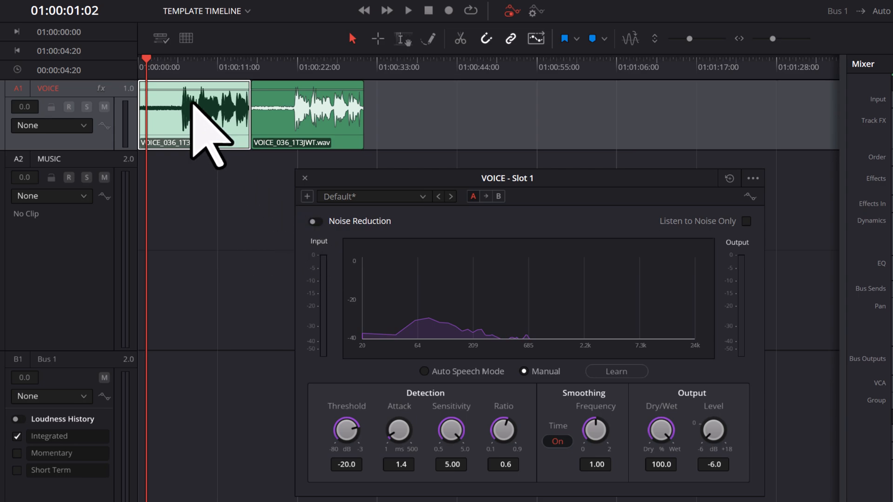
Play the speech in the first voice clip with Noise Reduction bypassed and then enabled, and return the playhead to the timeline start.
drag(147, 58, 180, 77)
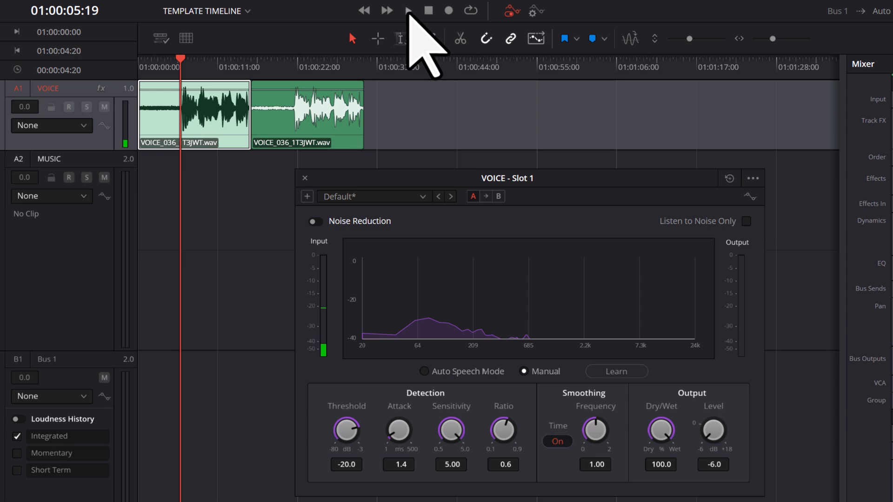
click(408, 11)
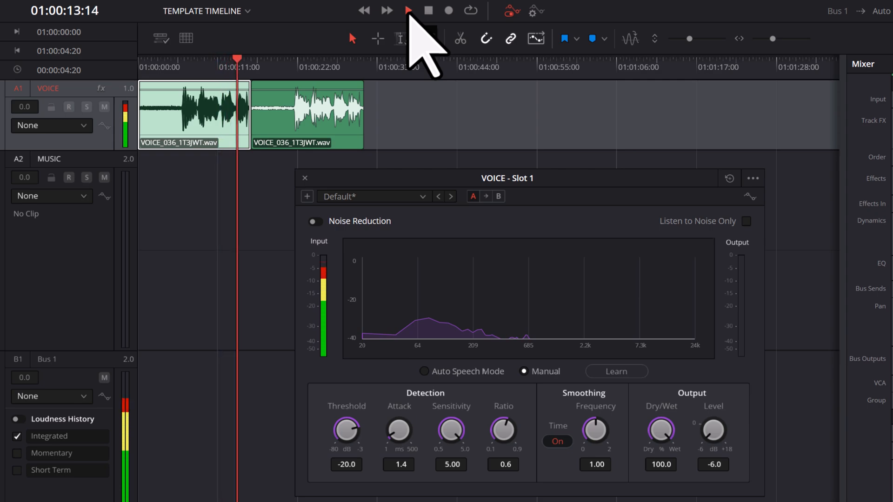
click(429, 11)
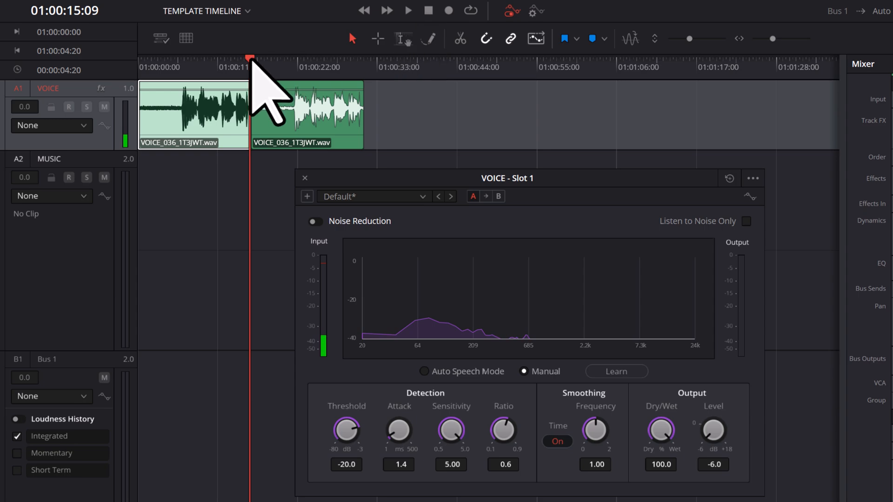
drag(250, 59, 181, 65)
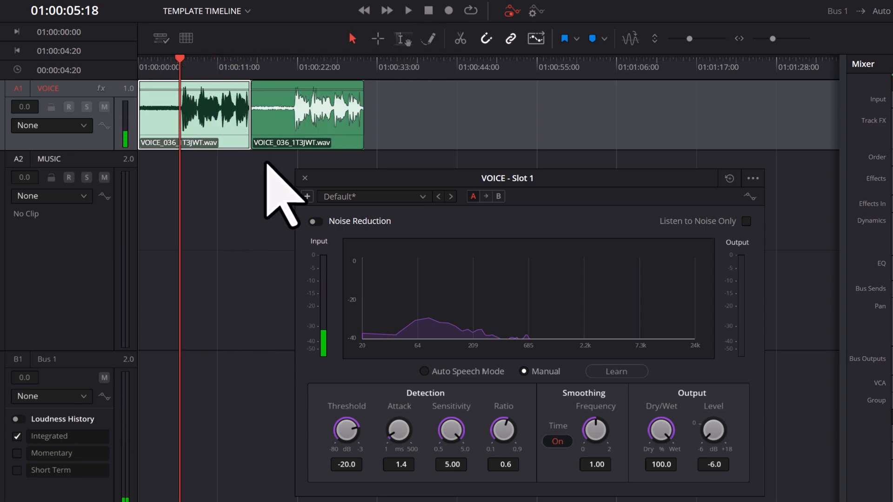
click(315, 222)
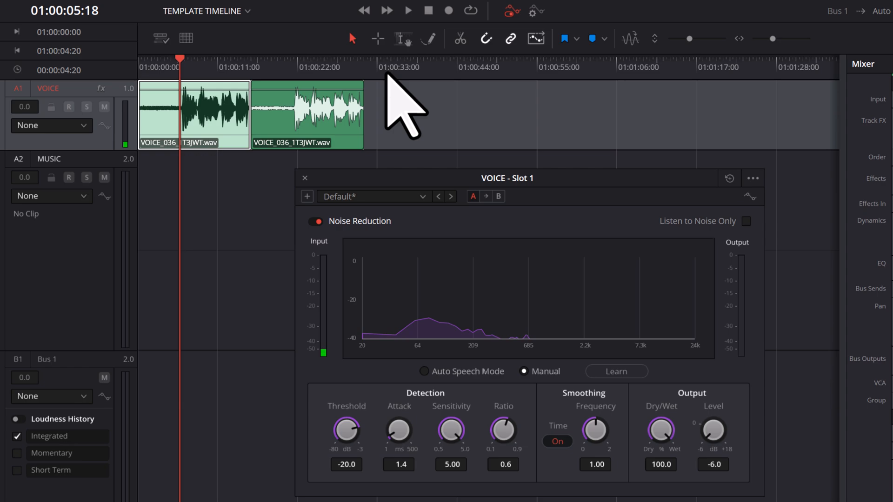
click(409, 11)
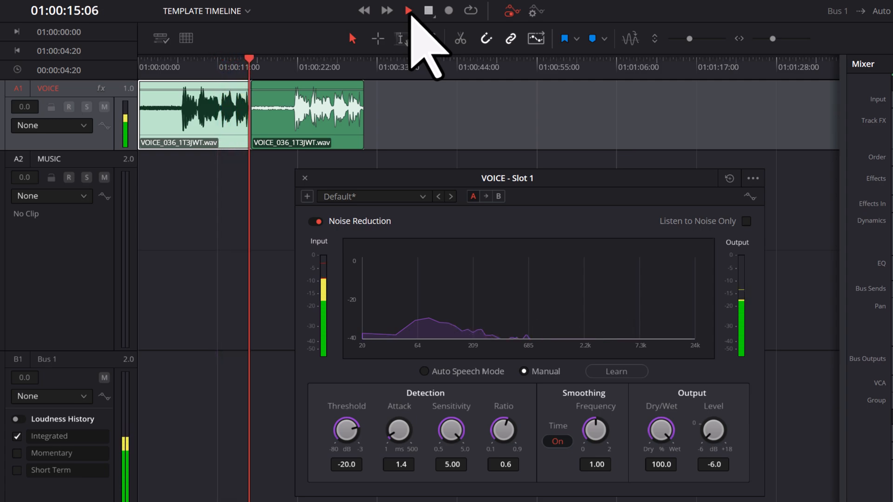
click(429, 11)
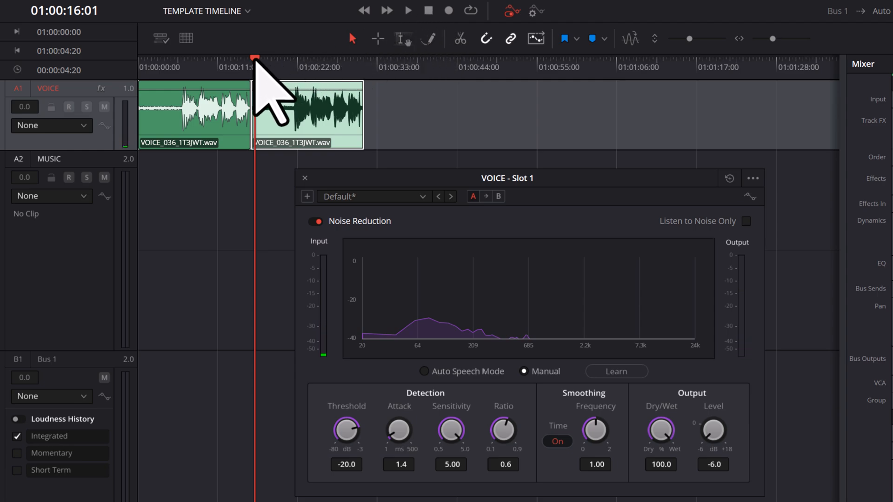
drag(254, 59, 116, 51)
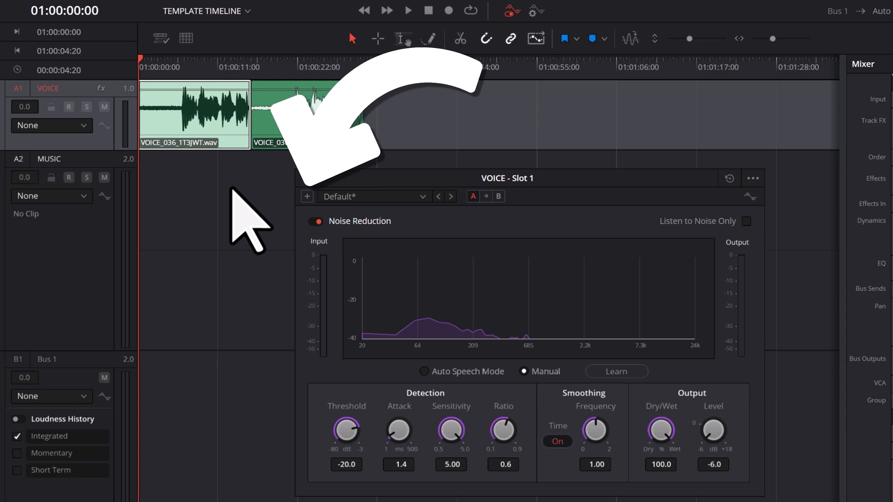
Save the current Noise Reduction settings as a preset named BEACN MIC-OFFICE.
click(307, 196)
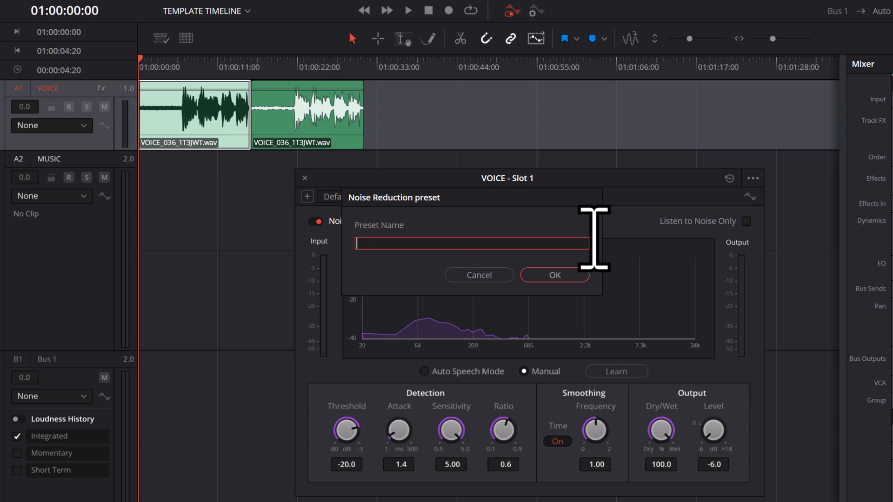
text(BEACN)
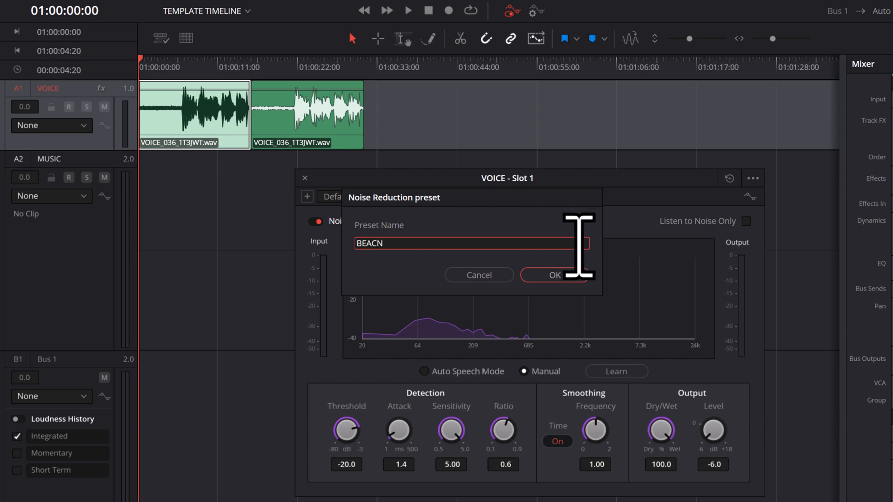
text( MIC-OFFICE)
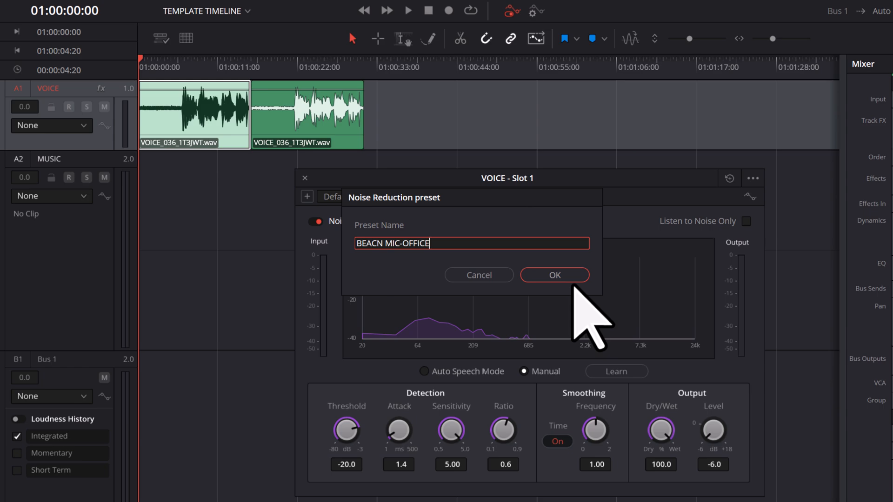
click(573, 279)
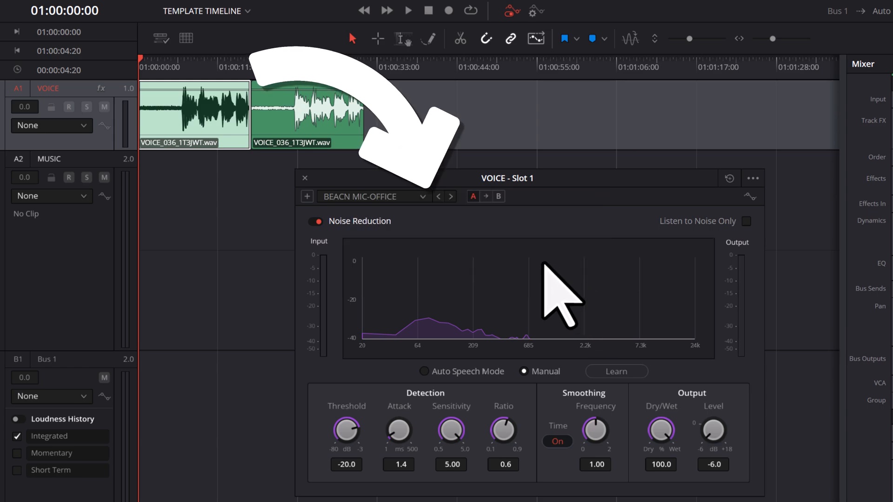
Load the BEACN MIC-OFFICE preset in Noise Reduction and close the effect window.
click(424, 198)
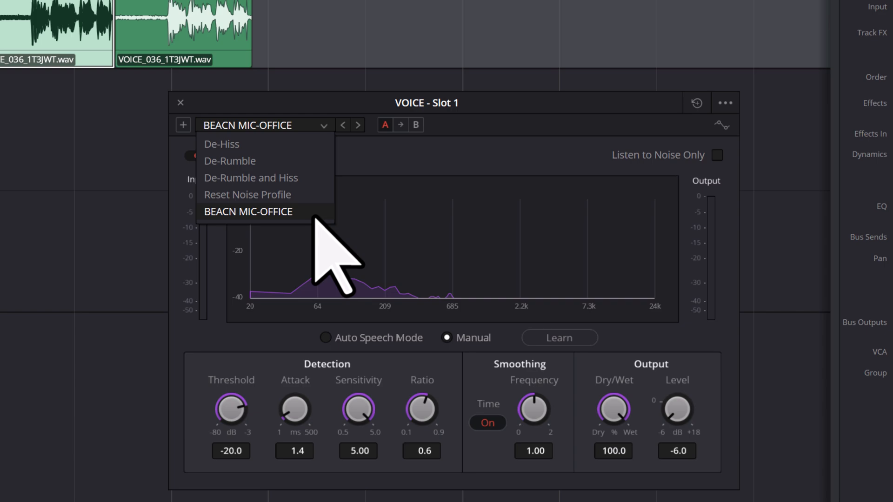
click(314, 215)
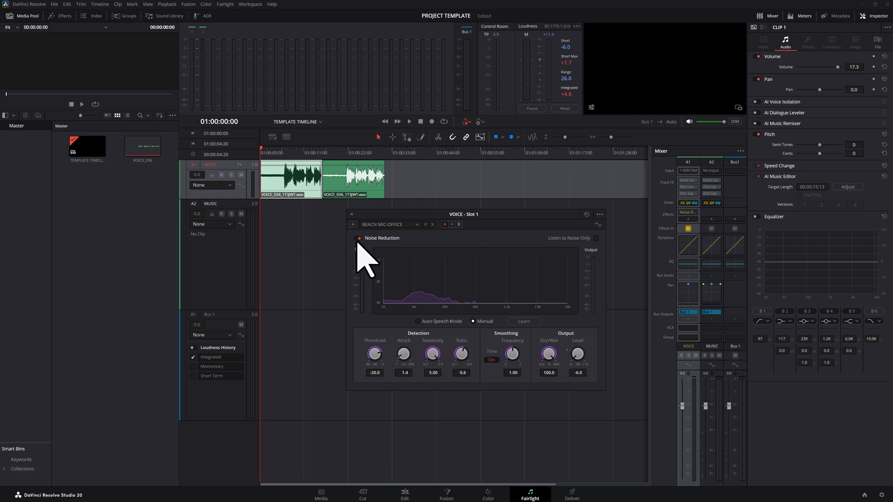
click(352, 215)
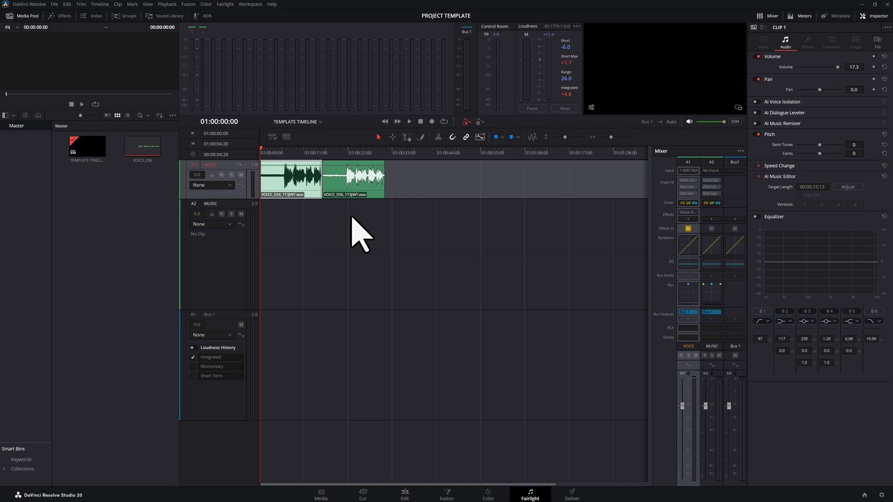
Deselect the first voice clip and show the VOICE track's audio settings in the Inspector.
click(313, 195)
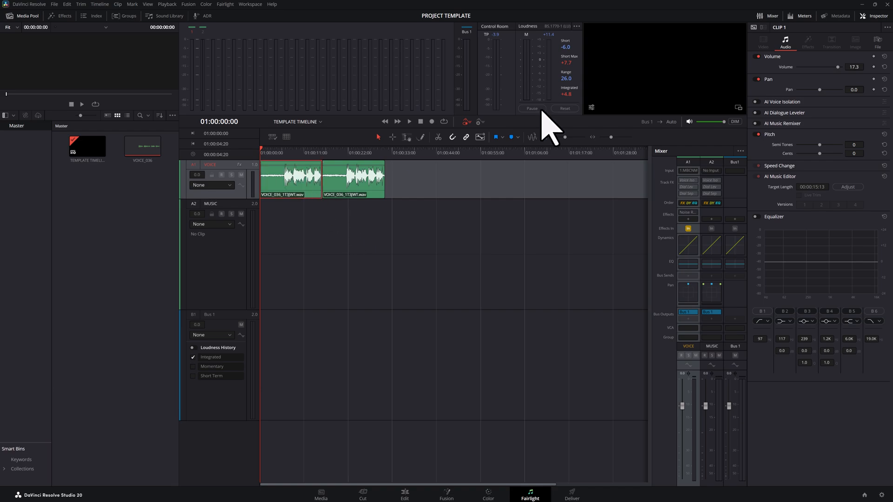
click(763, 28)
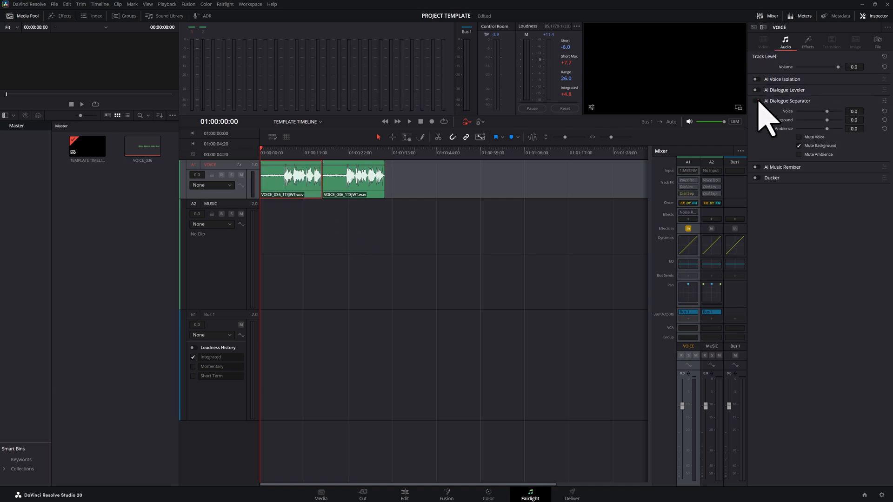
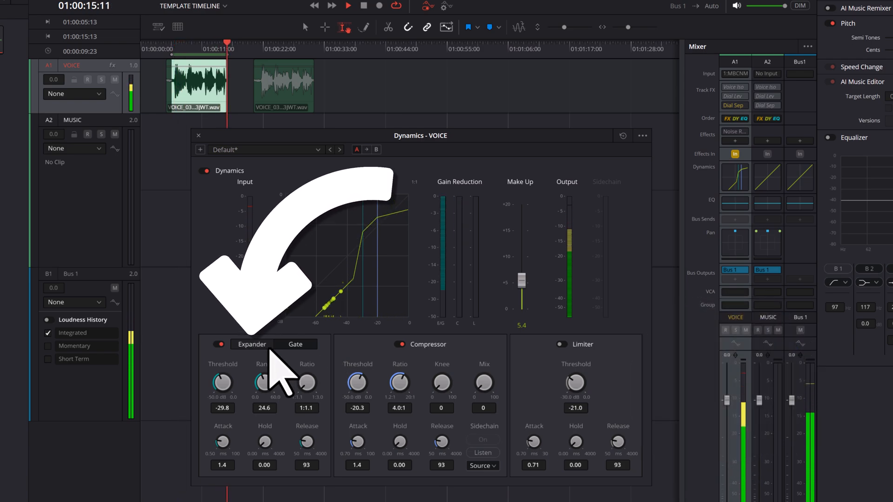
Set the VOICE track's Expander ratio to 1:3.0, and enable the Limiter with a threshold of -16.8.
click(265, 347)
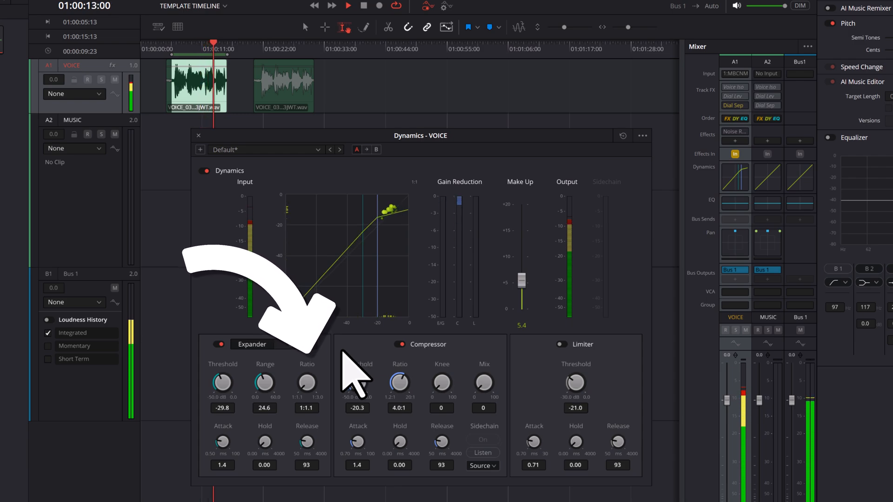
drag(308, 384, 521, 369)
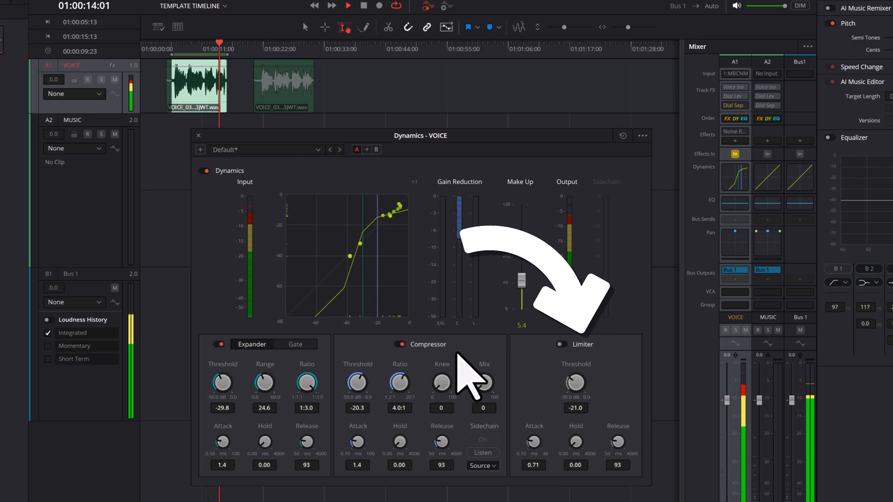
click(563, 344)
drag(577, 370, 724, 377)
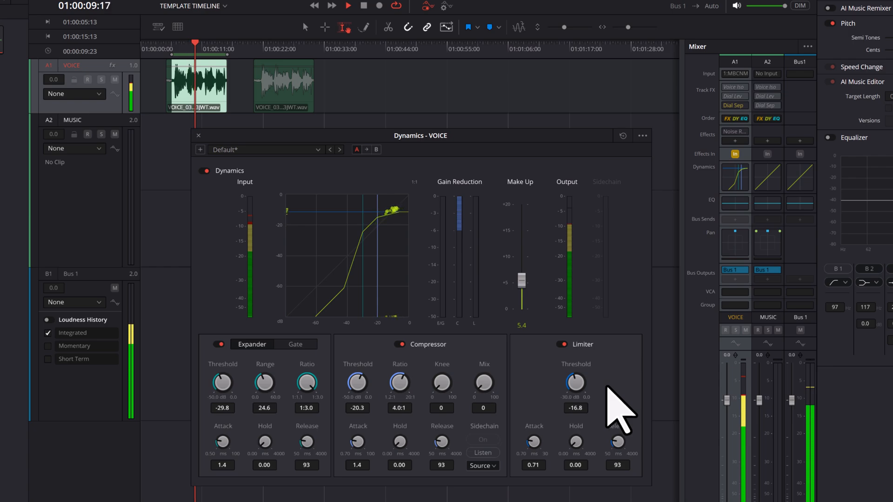
Listen to the voice clip with the VOICE track's Dynamics bypassed and then enabled.
click(206, 171)
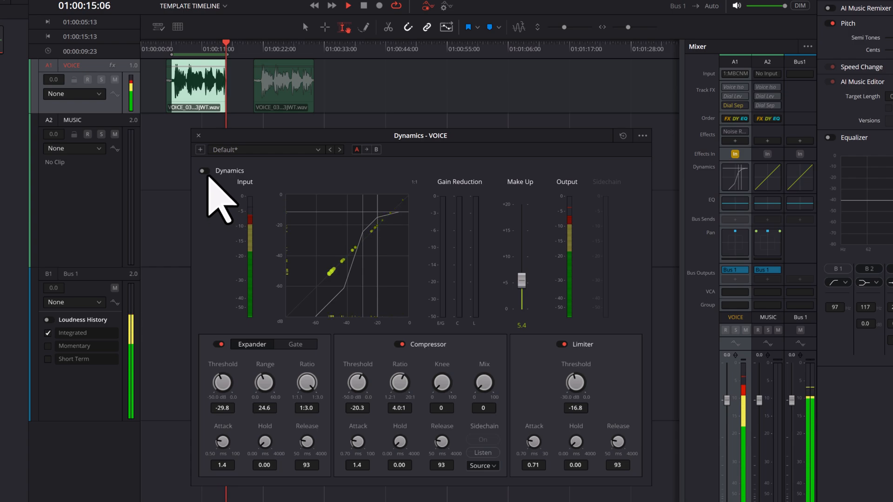
click(203, 172)
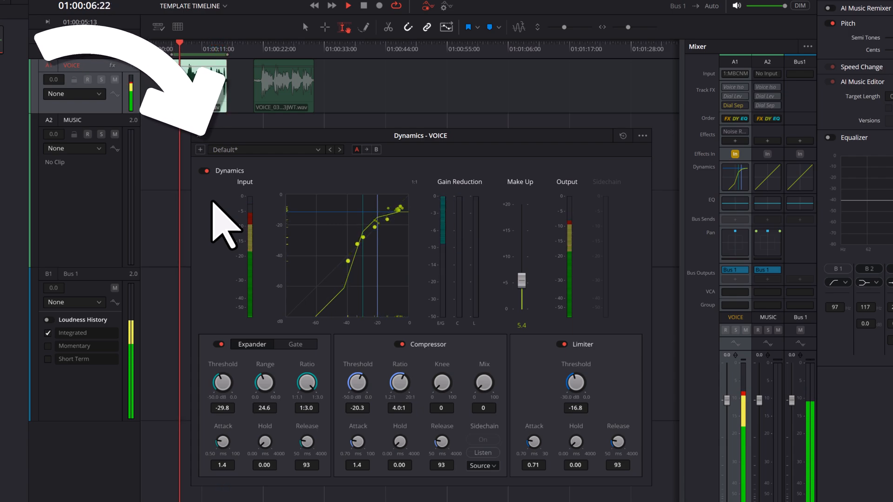
Save the current Dynamics settings as a new preset named with the speaker's first name, and open the preset list.
click(200, 150)
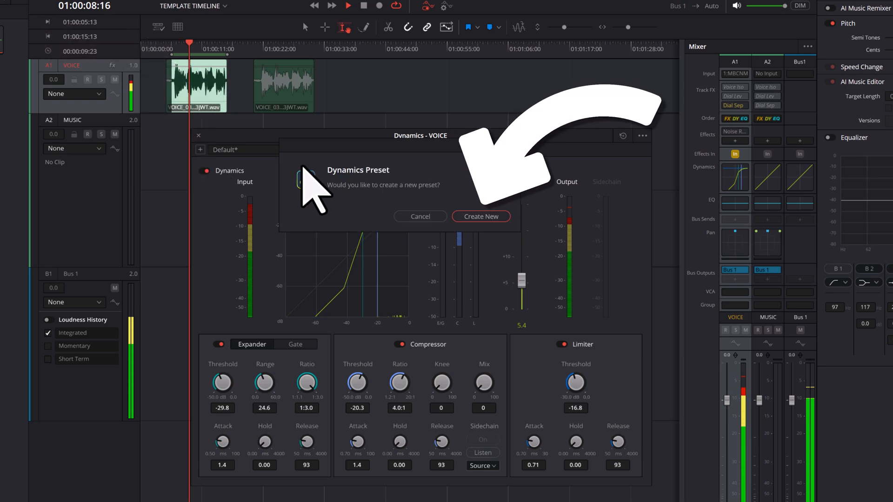
click(505, 221)
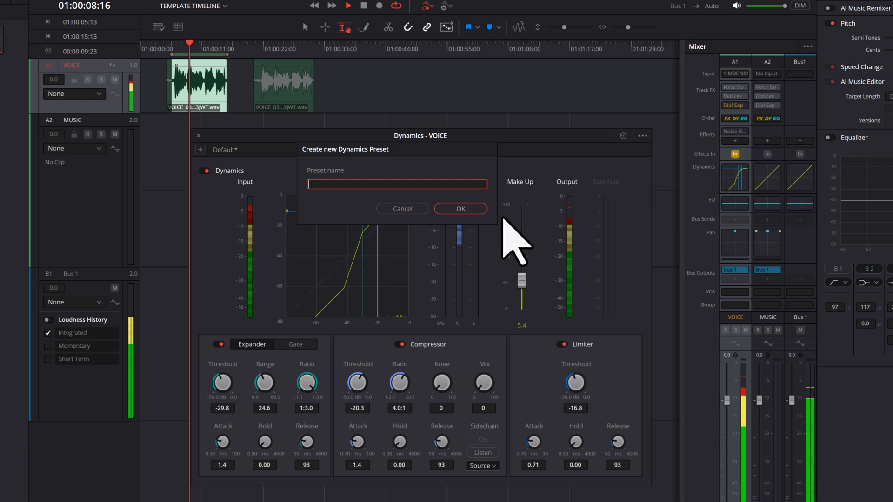
text(LIZ)
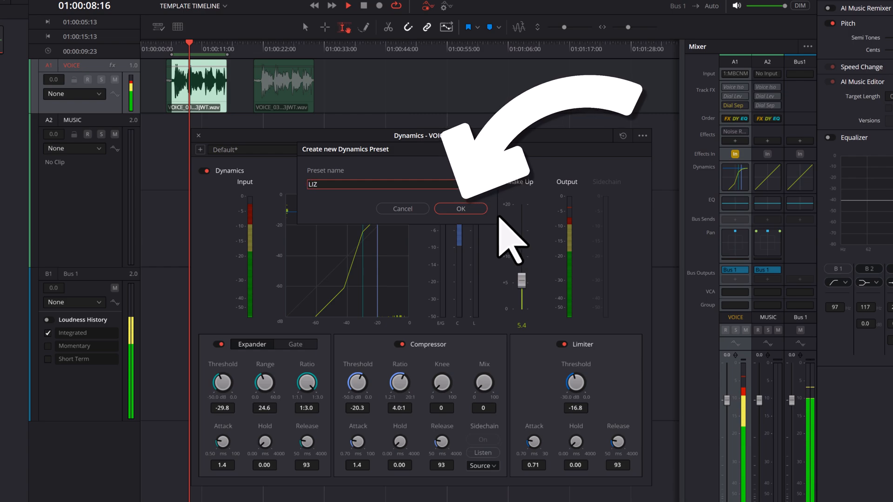
click(480, 209)
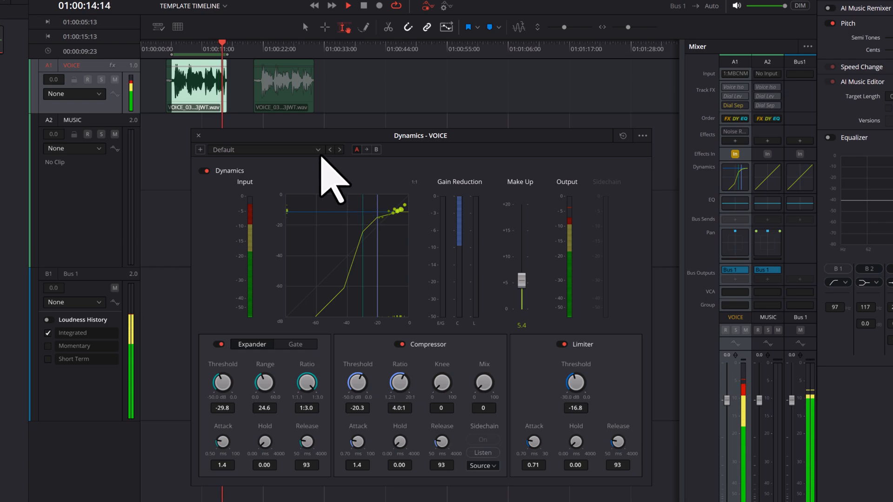
click(319, 151)
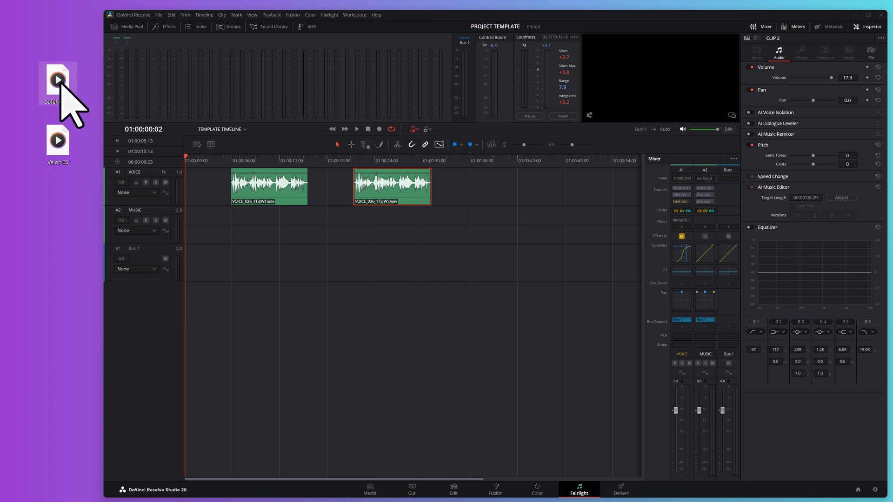
Place the Safehouse file at the start of the MUSIC track and the Veloc ES file directly after it.
drag(58, 82, 191, 219)
click(204, 239)
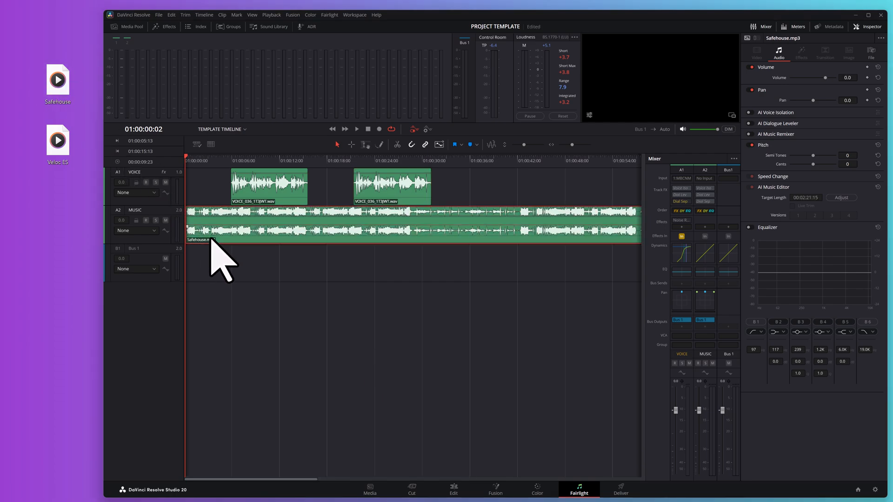
drag(249, 480, 555, 492)
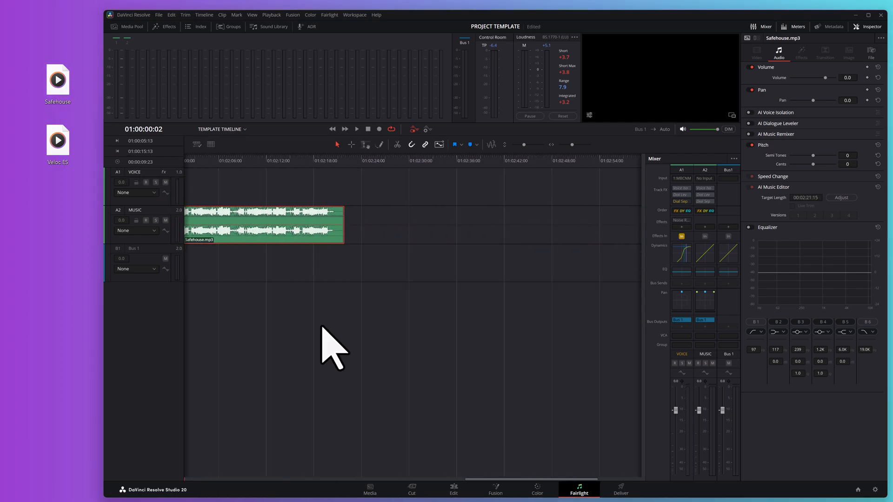
drag(57, 140, 351, 243)
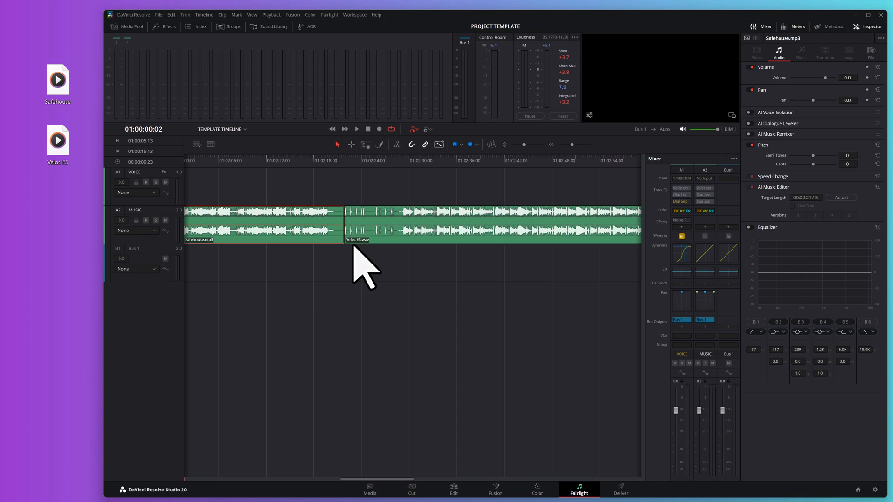
drag(391, 480, 386, 482)
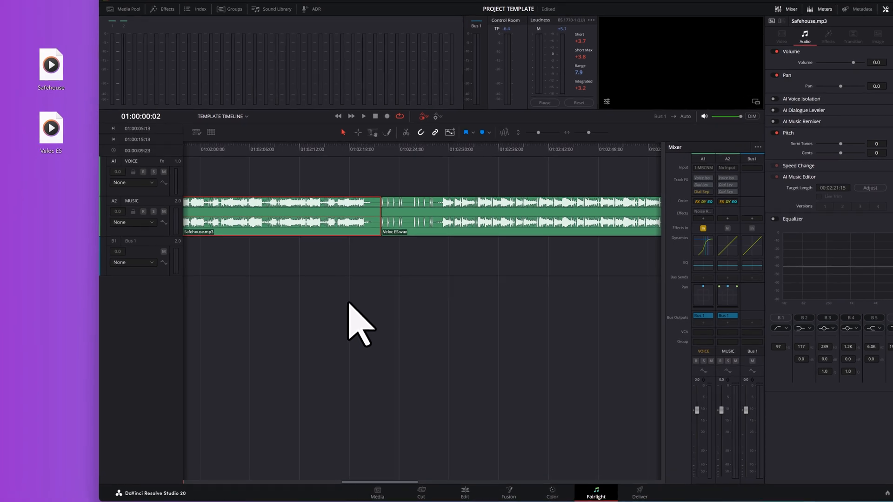
Normalize the Safehouse clip's audio level using the YouTube normalization mode.
right_click(329, 238)
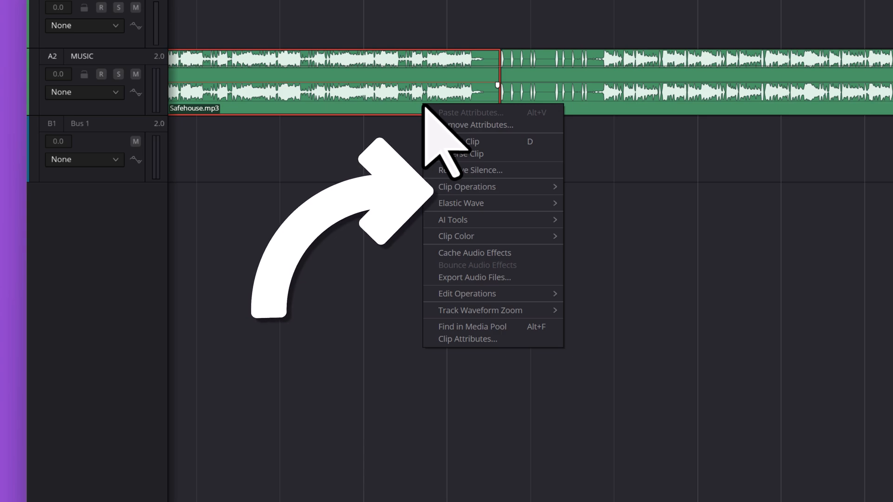
mouse_move(516, 194)
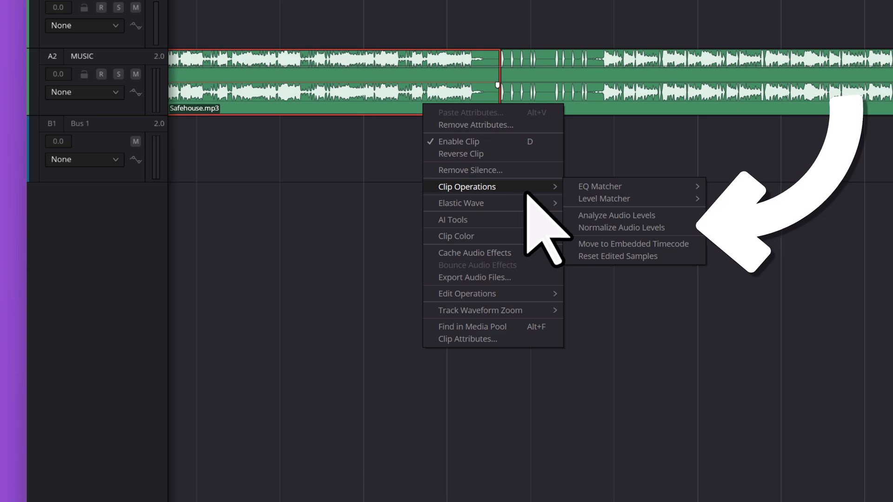
click(676, 229)
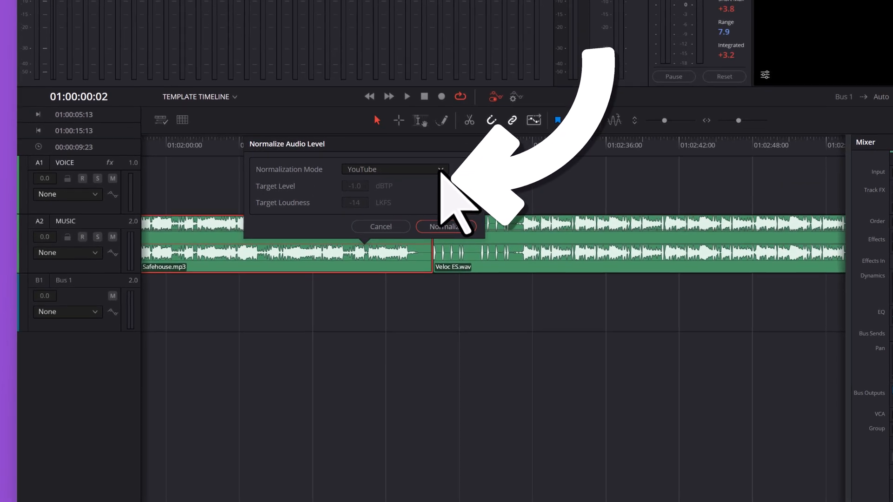
click(496, 30)
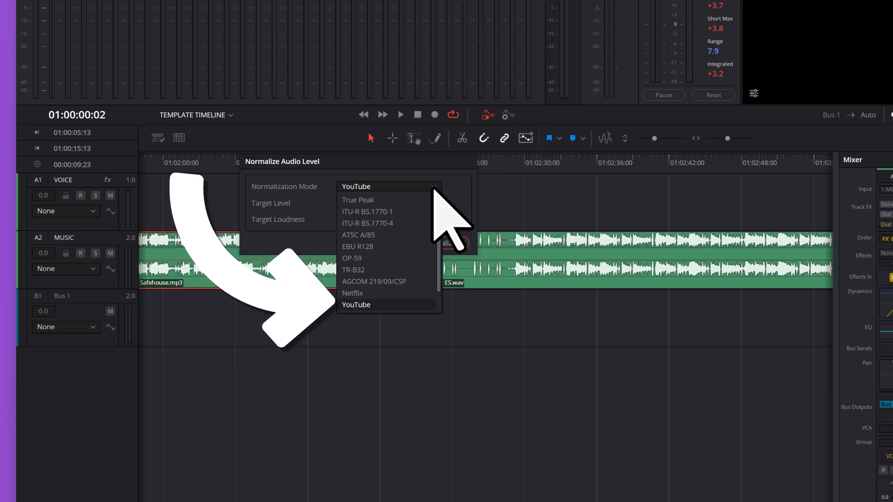
click(422, 305)
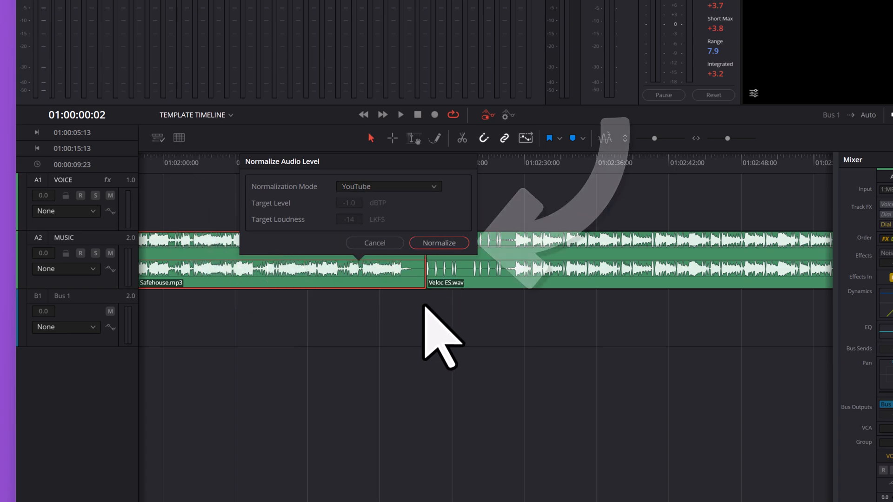
click(461, 241)
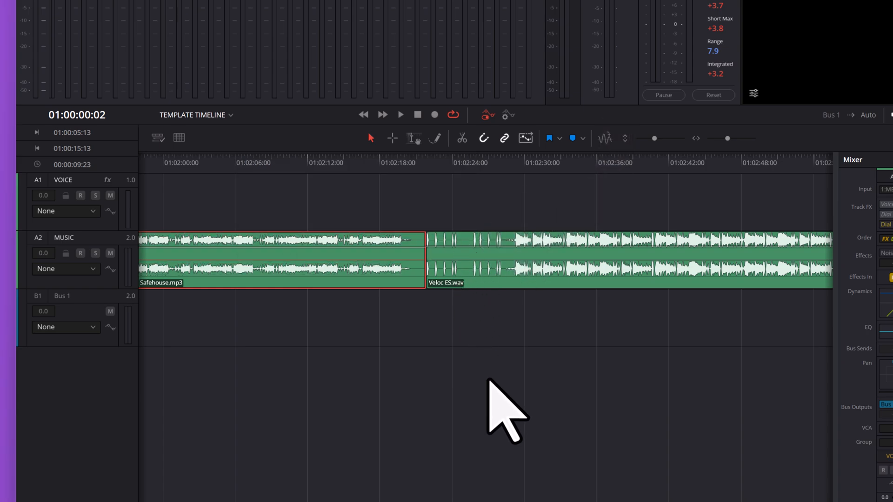
Normalize the Safehouse and Veloc ES clips together in YouTube mode with the level set to Independent.
drag(624, 392, 299, 208)
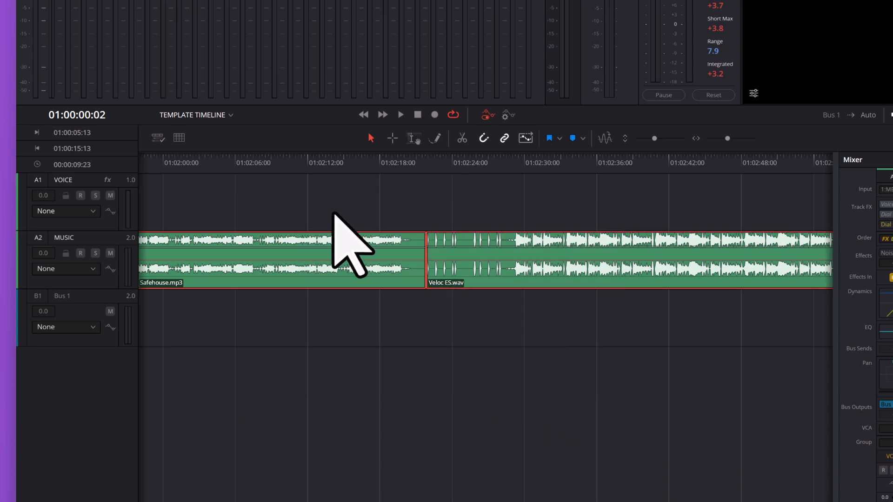
right_click(486, 262)
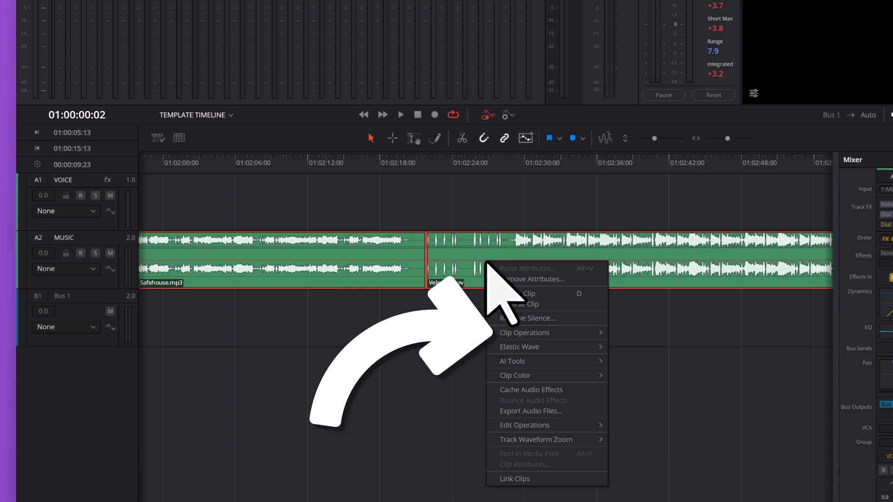
mouse_move(552, 331)
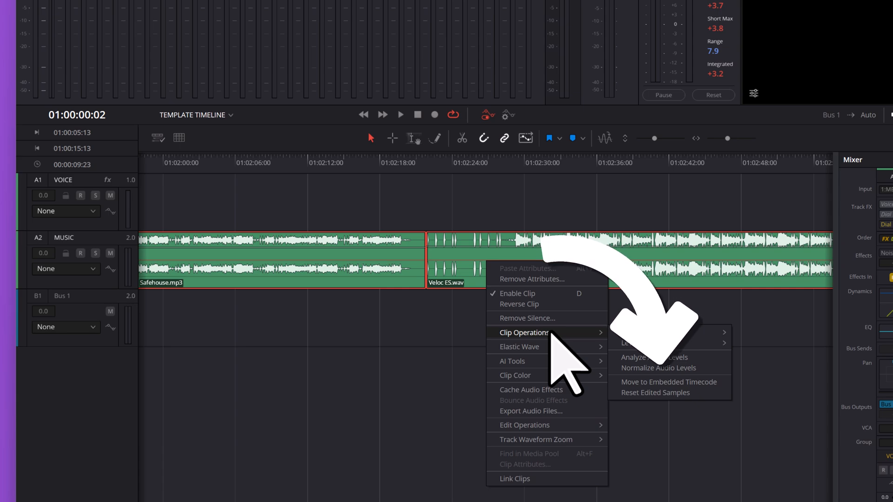
mouse_move(689, 344)
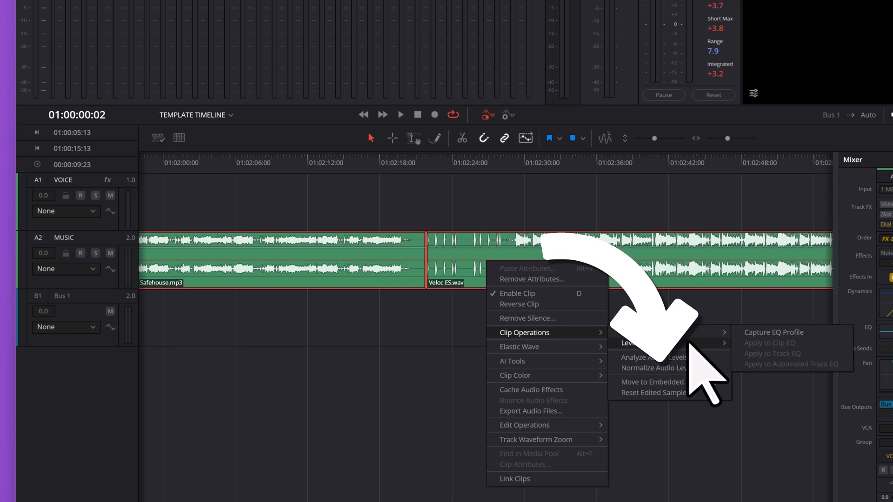
click(705, 368)
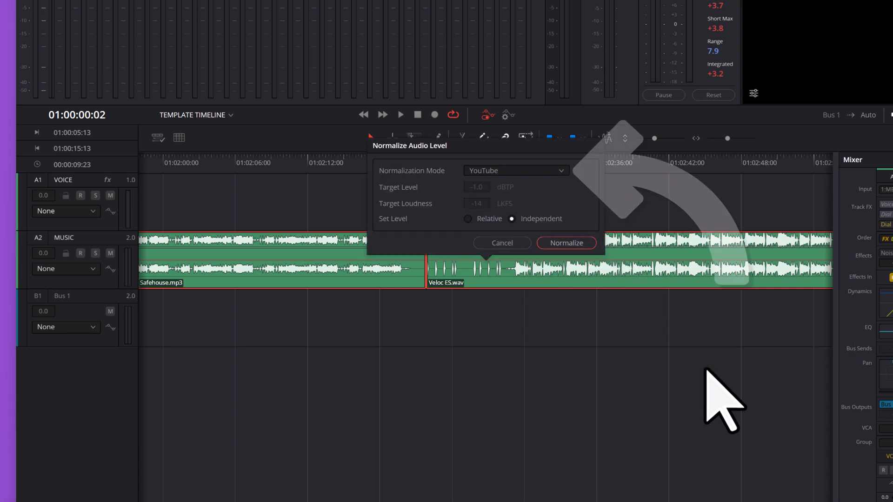
click(565, 172)
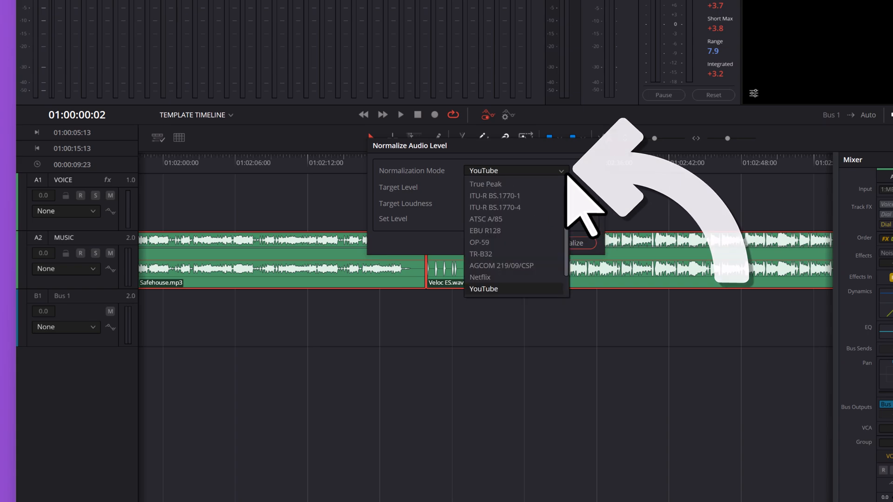
click(547, 290)
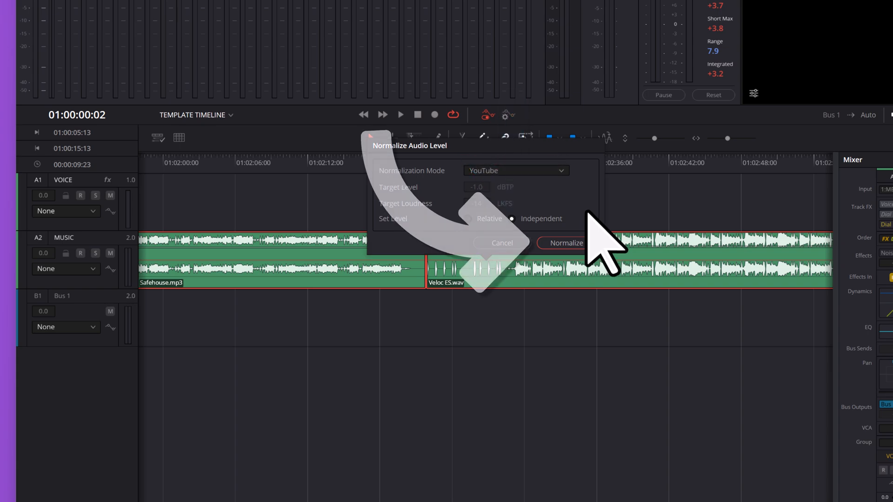
click(586, 248)
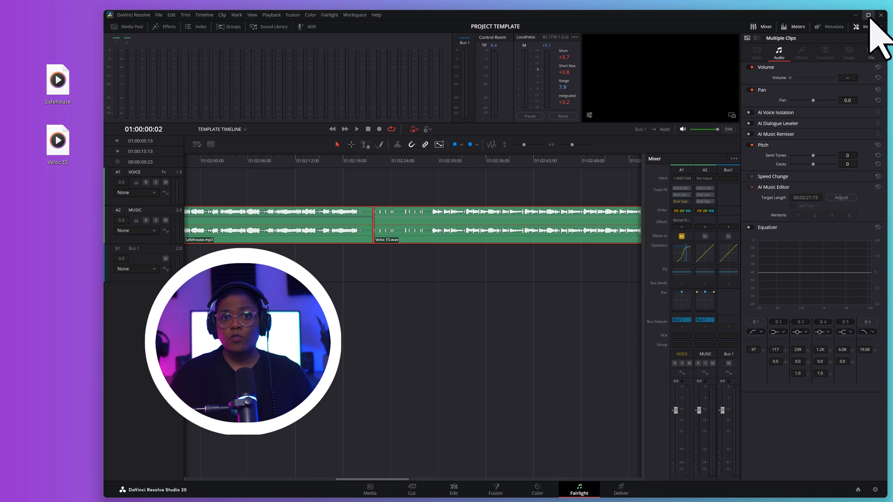
Maximize the DaVinci Resolve window and show the MUSIC track's audio settings in the Inspector.
click(868, 15)
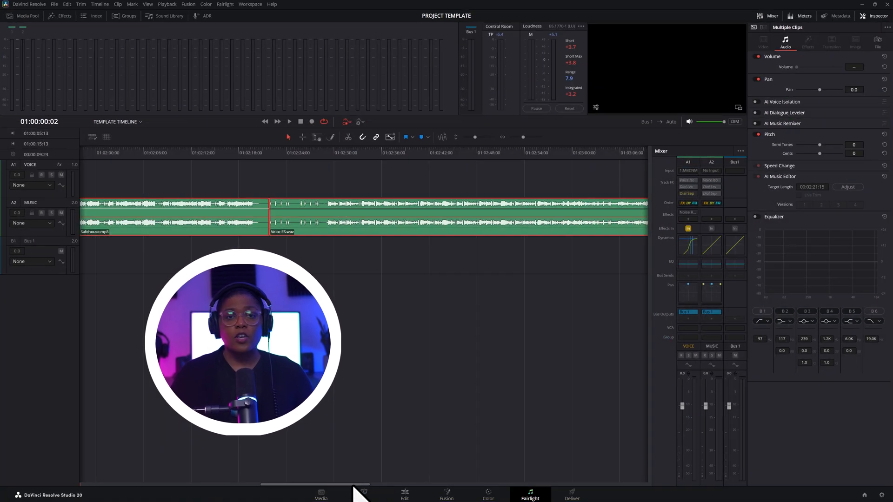
drag(353, 487, 183, 480)
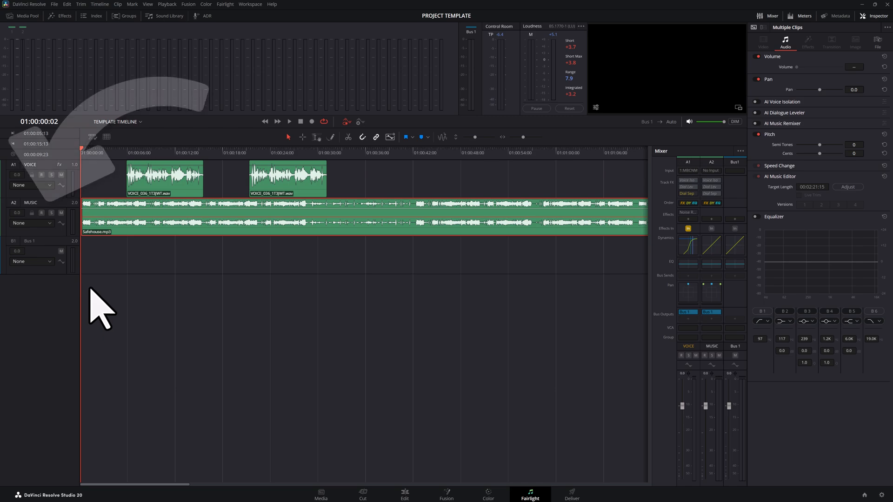
click(55, 205)
click(55, 204)
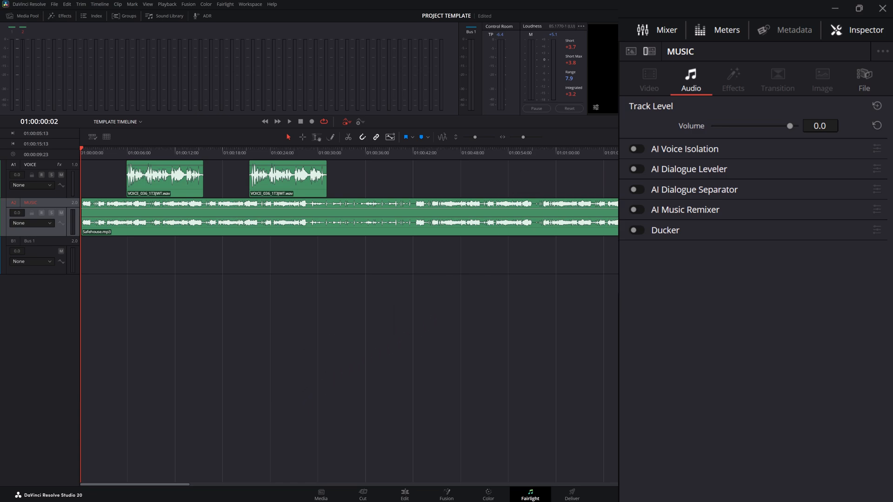
Lower the MUSIC track's volume to -30.0 and reset it to its default.
drag(828, 125, 790, 125)
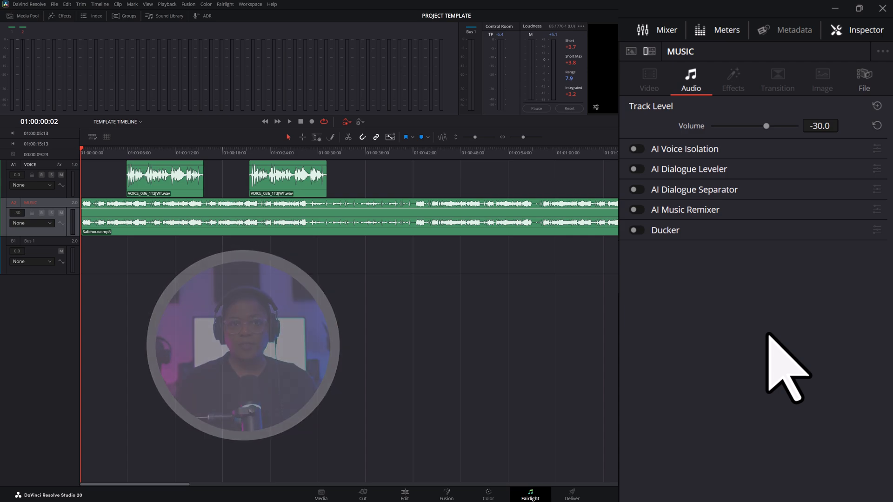
click(878, 126)
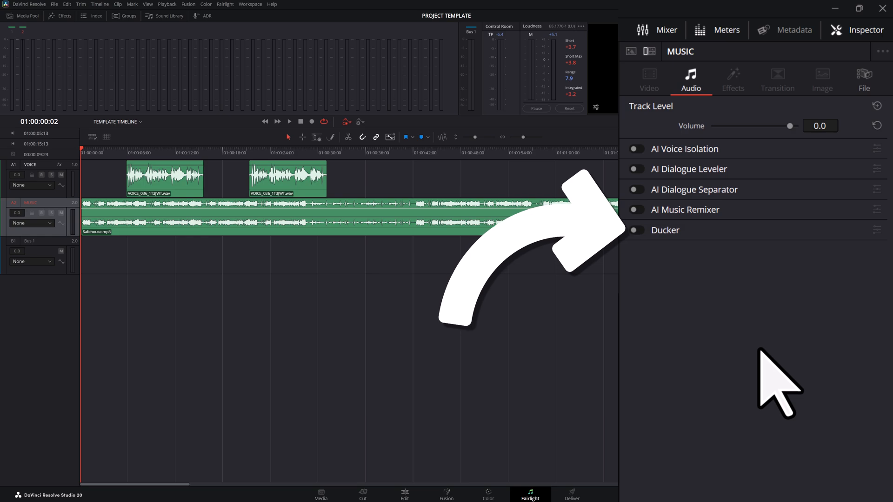
Enable the MUSIC track's Ducker with VOICE as its source and a Duck Level of 18.0, and play the timeline to hear it.
click(638, 230)
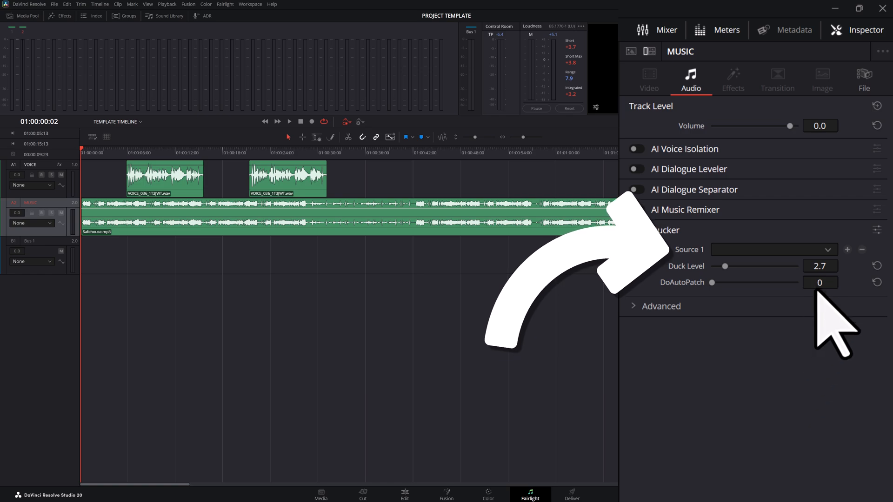
click(828, 250)
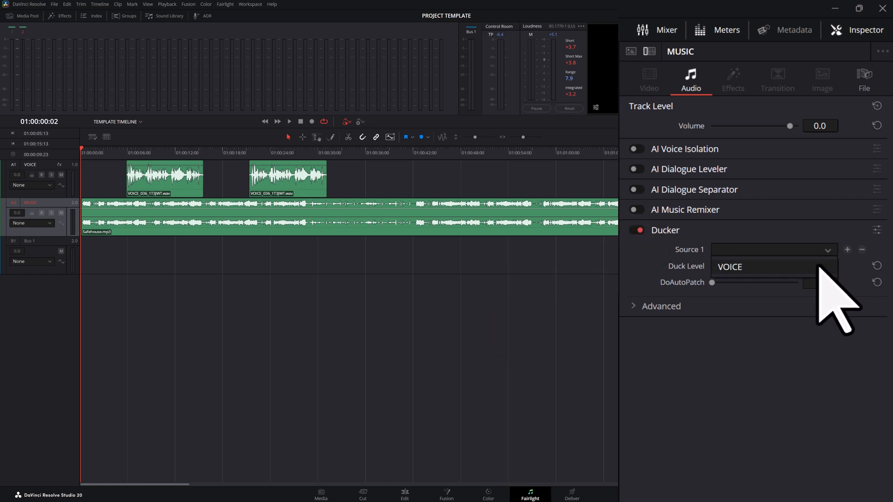
click(819, 266)
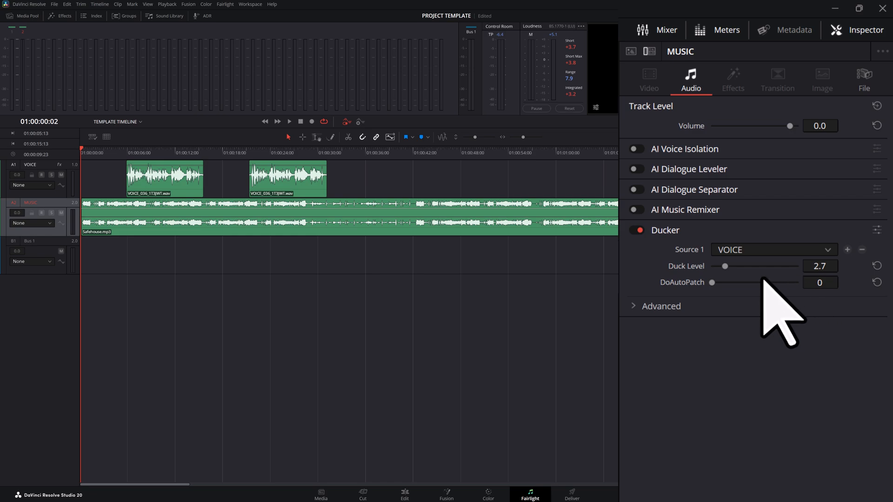
drag(725, 266, 811, 266)
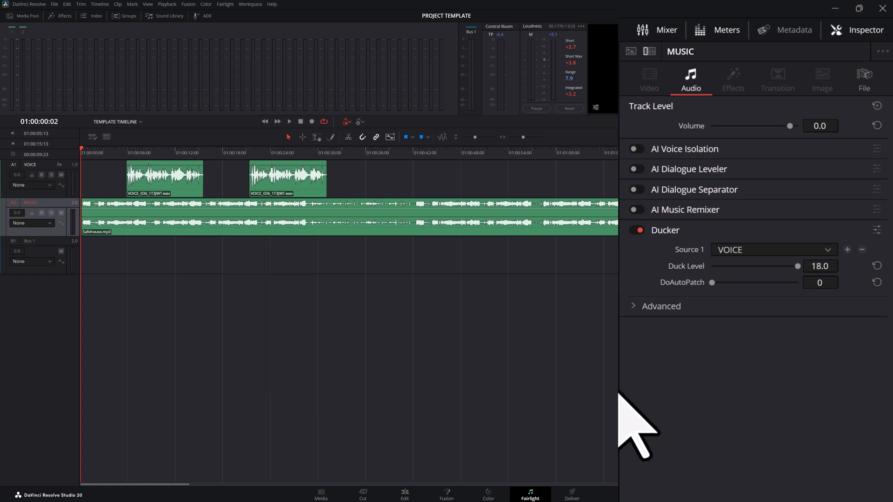
click(289, 121)
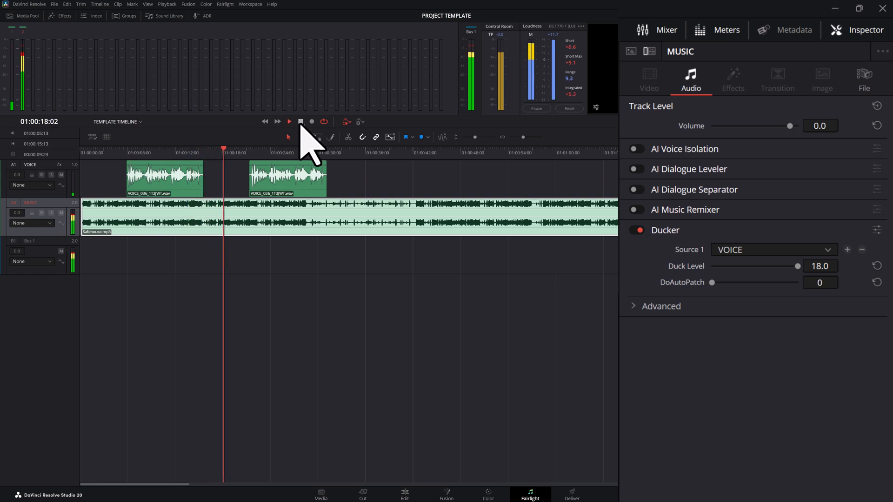
click(300, 122)
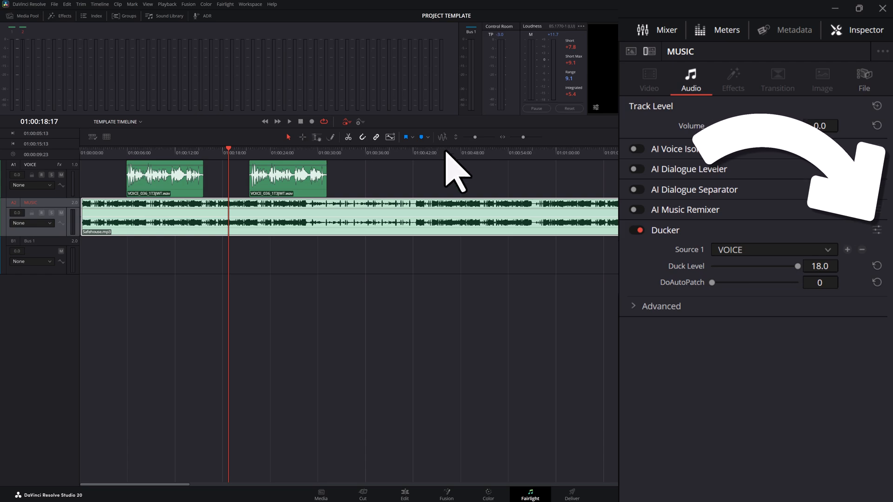
Open the Ducker's full settings, set Recovery to 0 and play from just before the first voice clip until past its end.
click(877, 230)
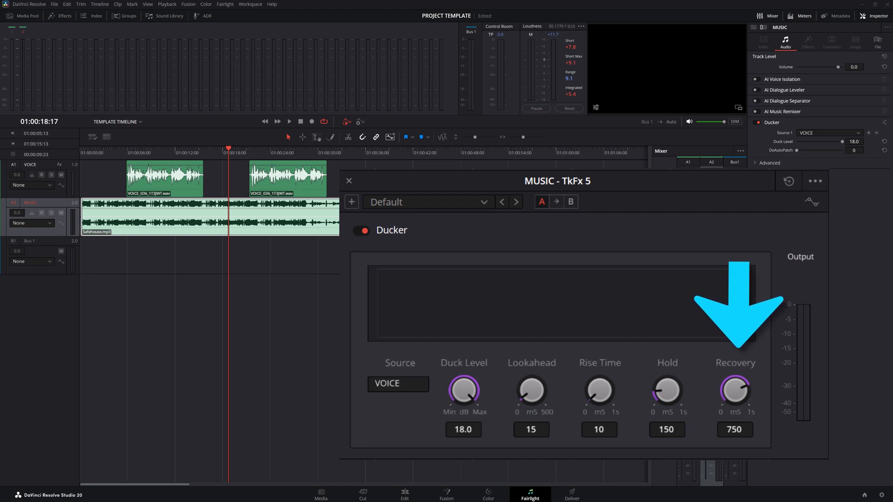
drag(737, 395, 459, 387)
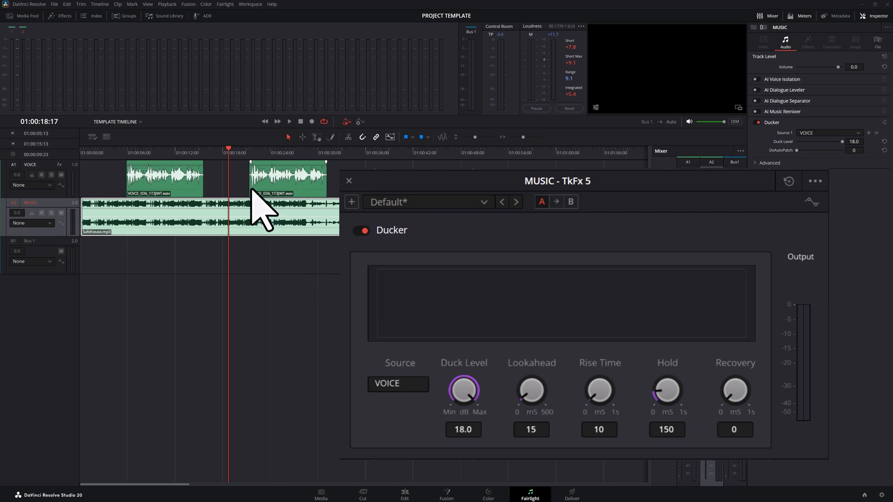
drag(227, 148, 112, 151)
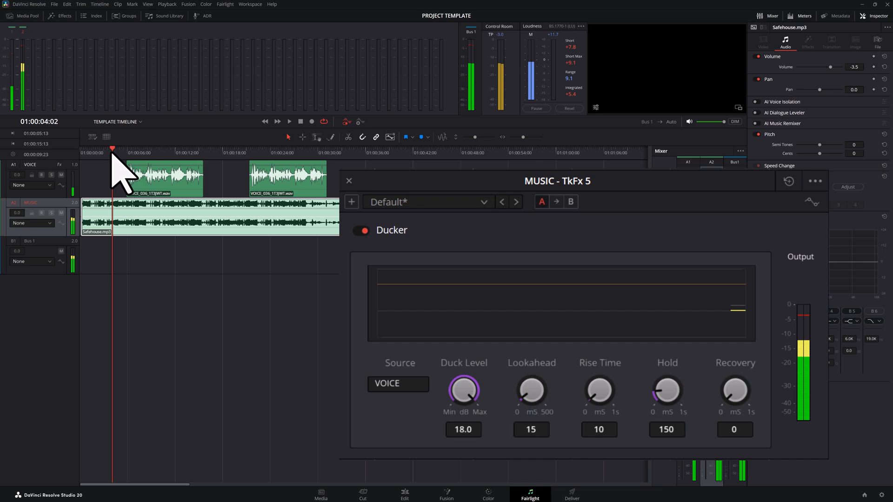
click(290, 122)
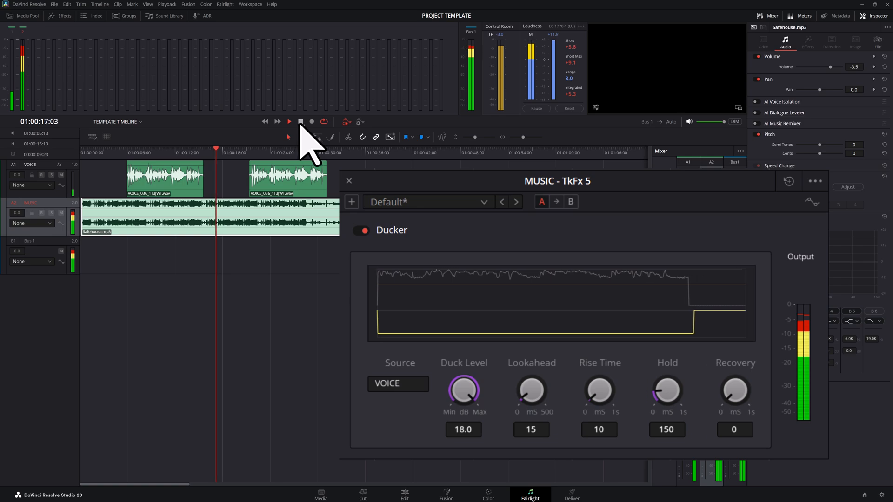
click(301, 122)
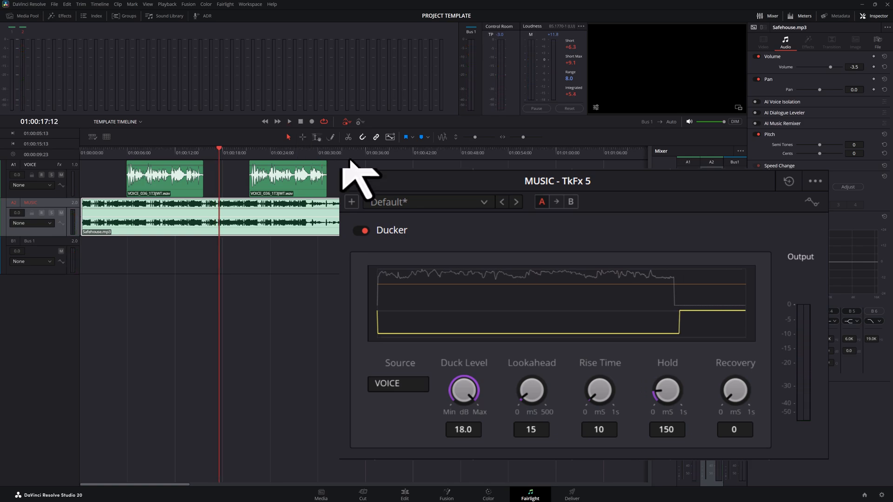
Set the Ducker's Recovery to 1000 and replay the timeline from before the first voice clip until past its end.
drag(742, 399, 861, 402)
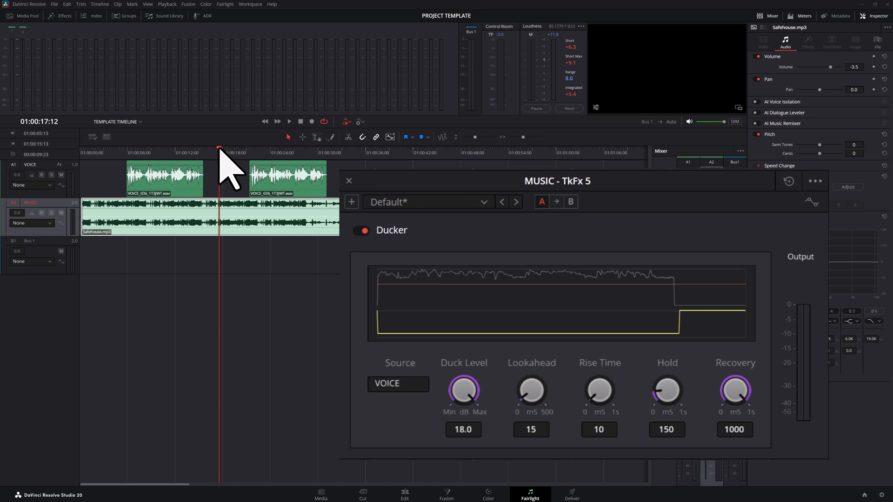
drag(219, 149, 110, 157)
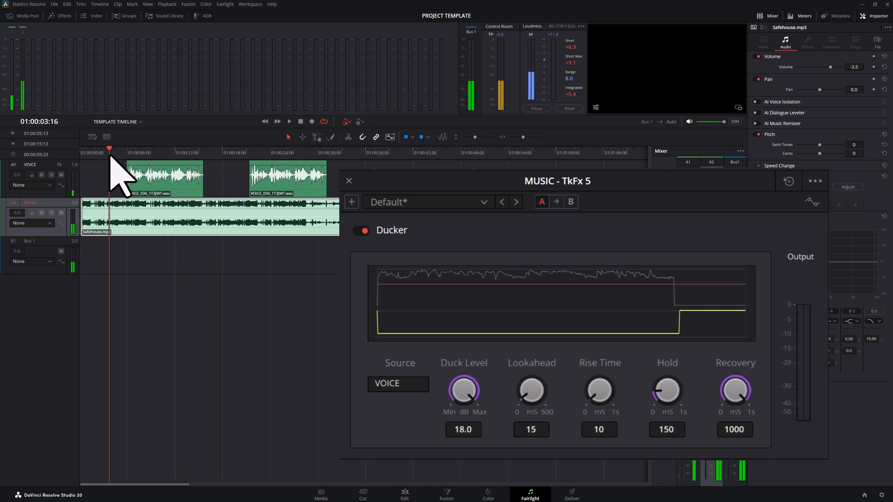
click(289, 122)
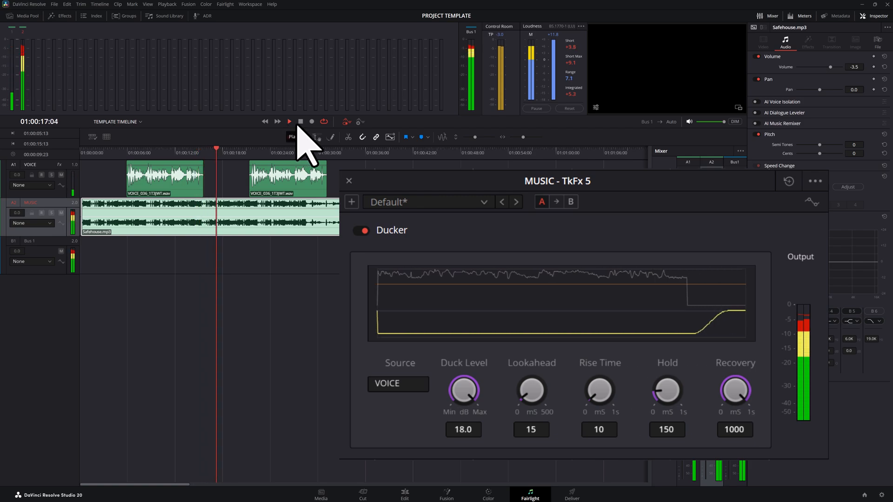
click(302, 123)
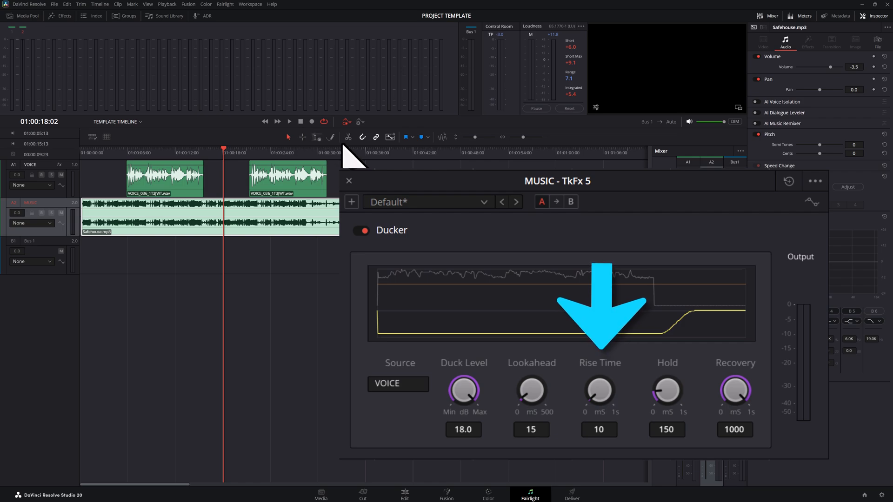
Set the Ducker's Rise Time to 0 and play from the timeline's start into the first voice clip.
drag(602, 392, 593, 390)
click(190, 151)
key(space)
drag(189, 150, 58, 147)
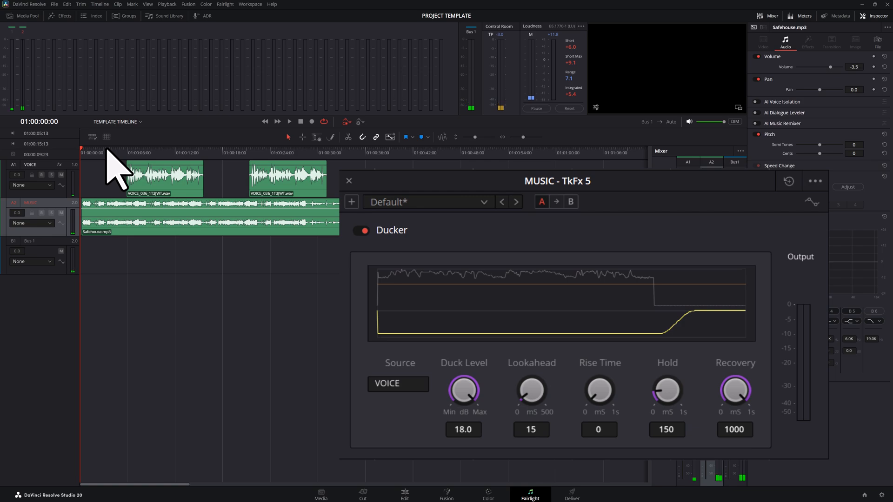
click(288, 122)
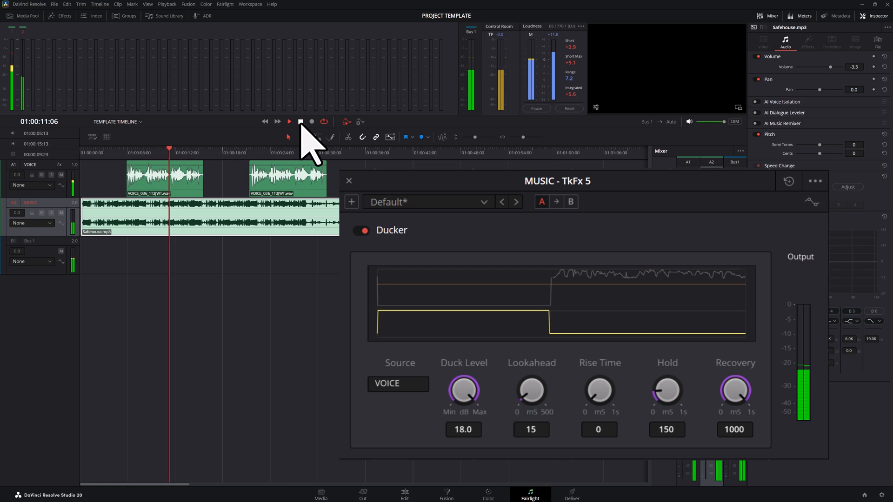
click(301, 122)
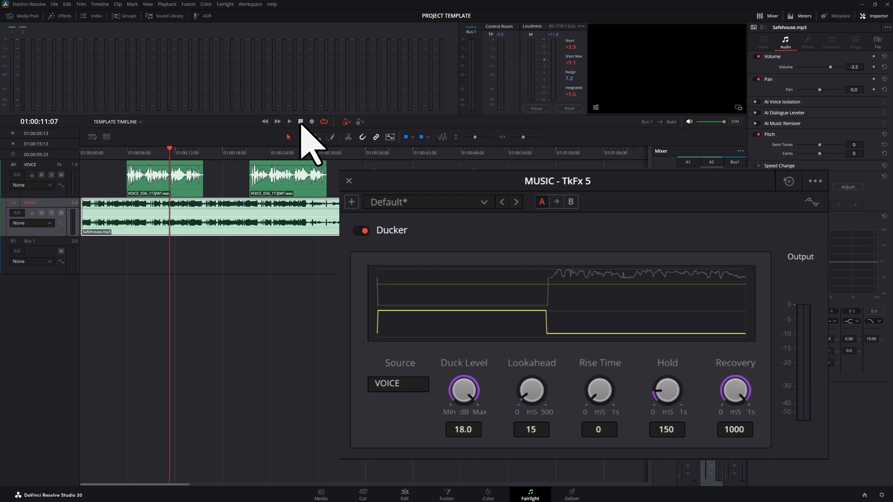
Set the Ducker's Rise Time to 1000, replay from the timeline's start into the first voice clip and close the Ducker settings.
drag(600, 386, 890, 433)
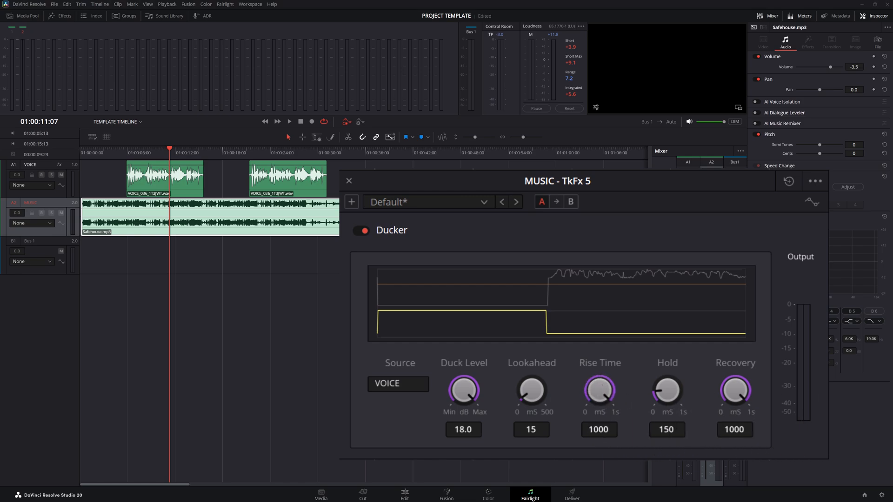
click(171, 149)
drag(171, 152, 64, 151)
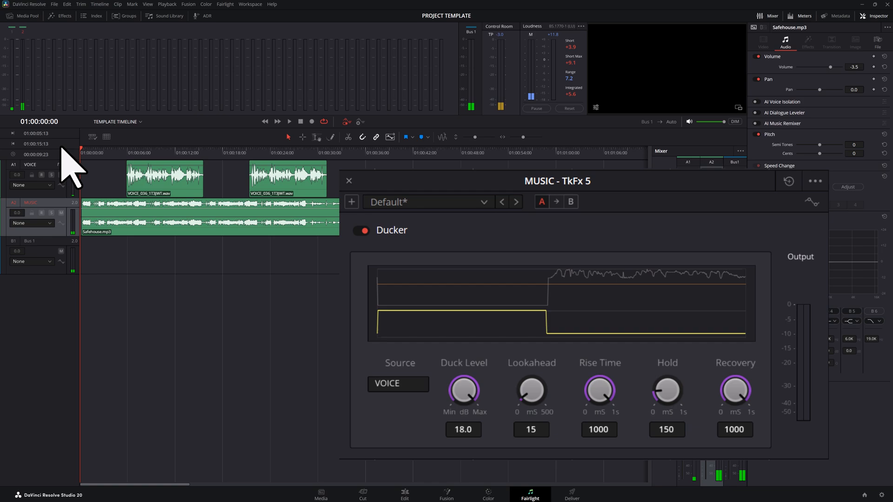
click(289, 122)
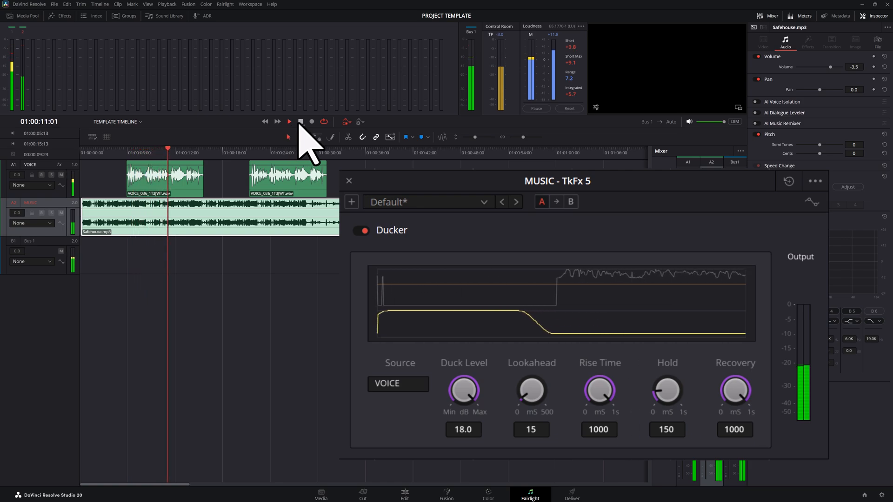
click(301, 122)
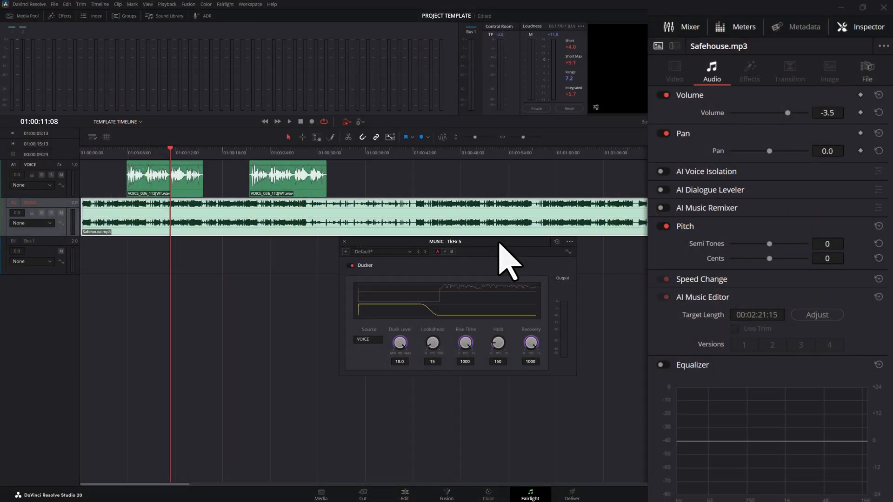
click(344, 242)
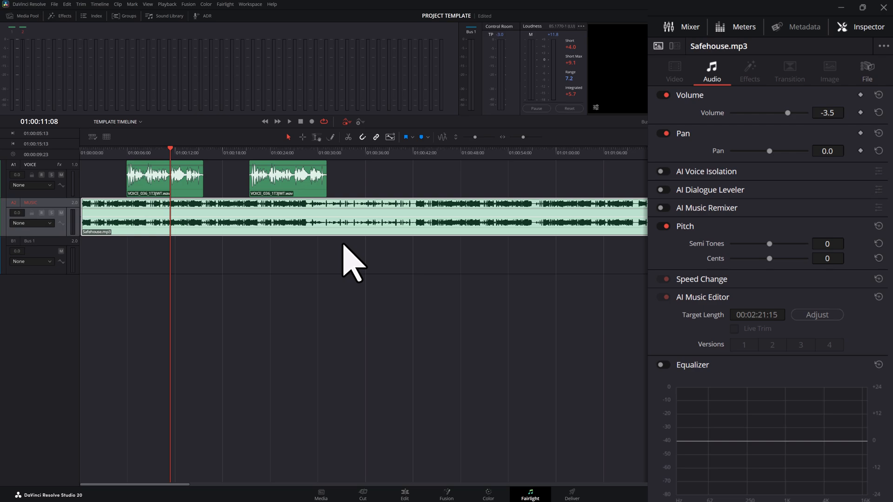
click(321, 259)
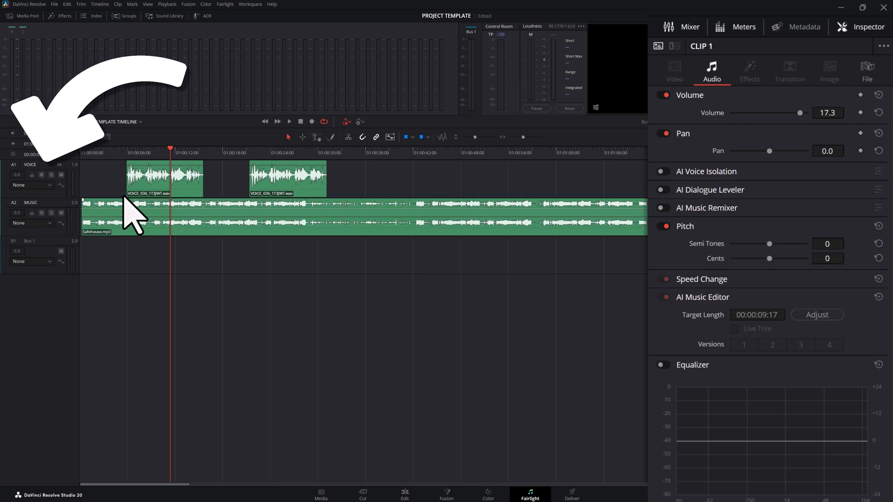
Add a mono audio track directly below the VOICE track.
right_click(45, 165)
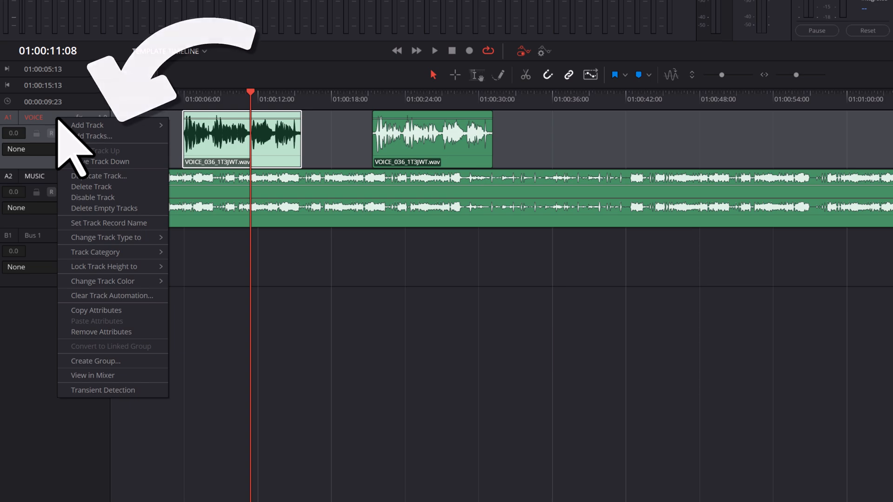
mouse_move(69, 126)
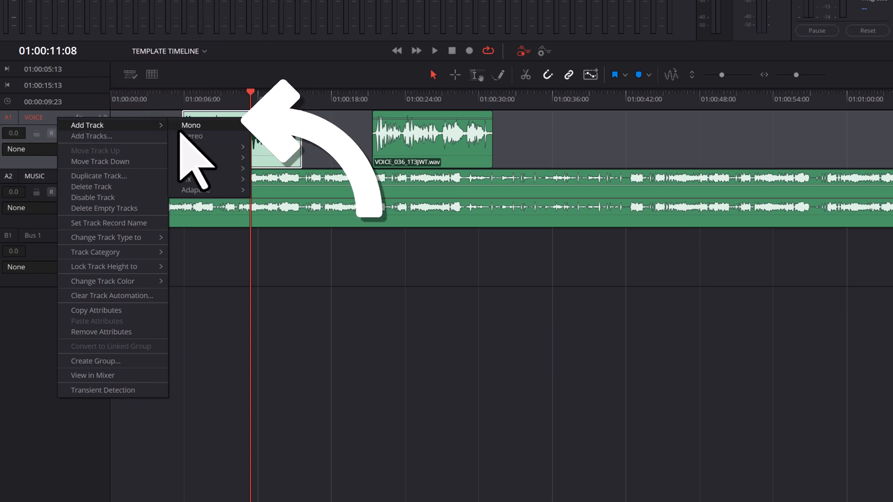
click(205, 127)
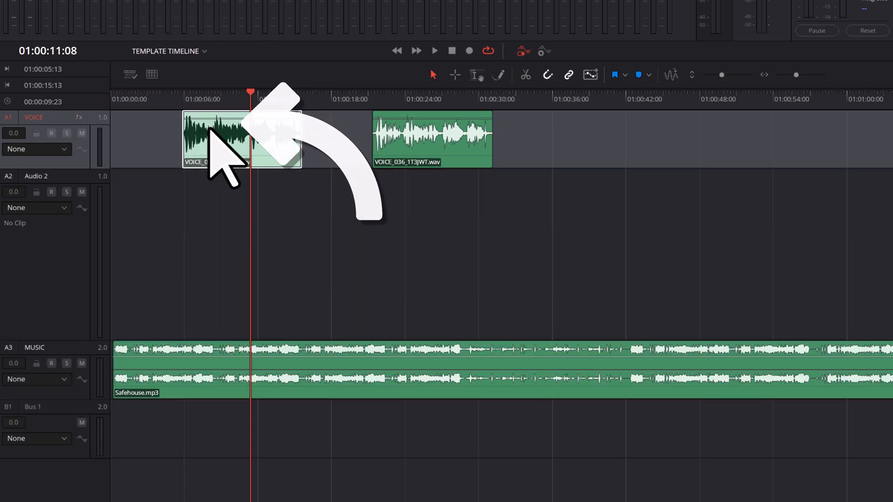
Rename the new mono track VOICE 2 and reduce its height to match the neighbouring tracks.
click(43, 186)
double_click(43, 176)
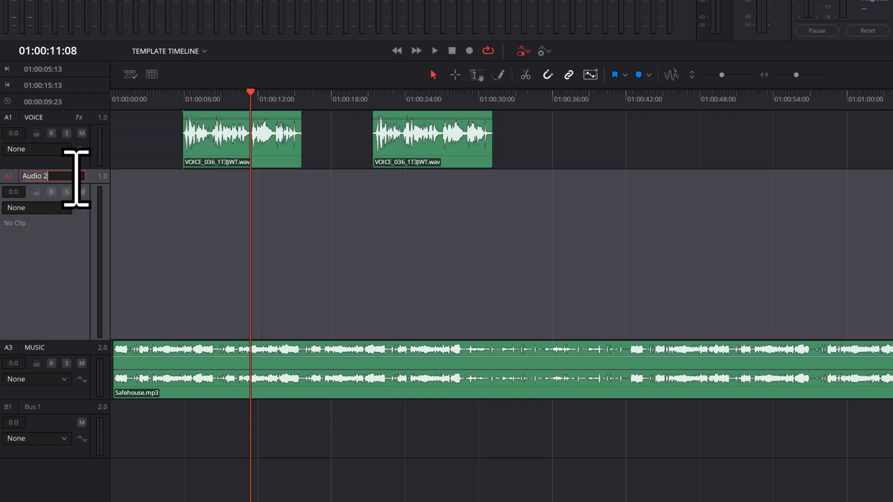
text(VOICE 2)
key(Return)
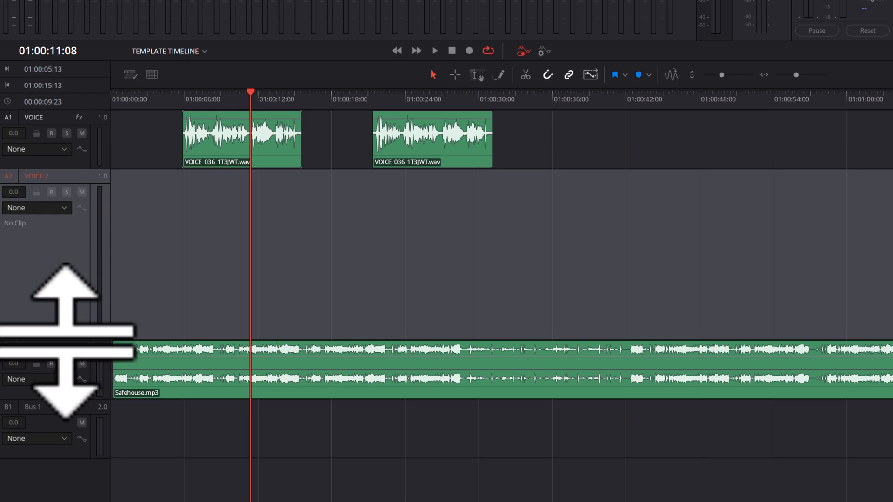
drag(70, 341, 67, 228)
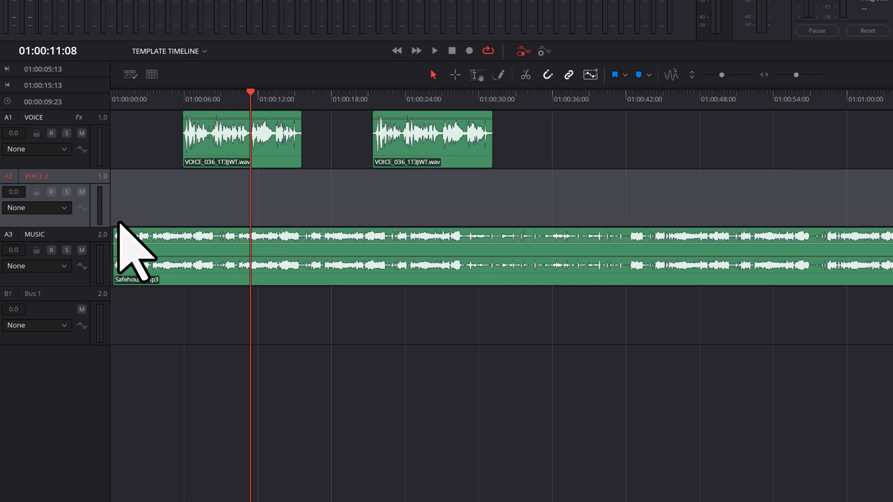
Delete the second clip from the VOICE track and place the media pool's .mov voice recording on VOICE 2 at about 19 seconds.
click(417, 144)
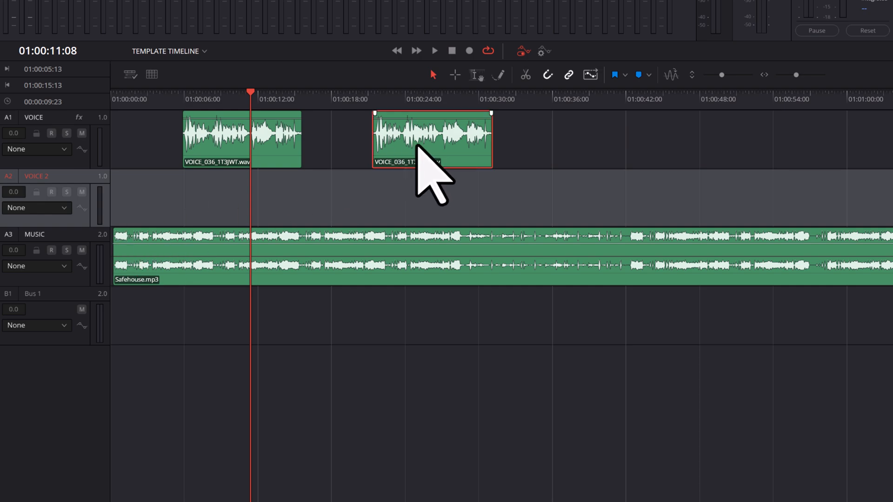
key(Delete)
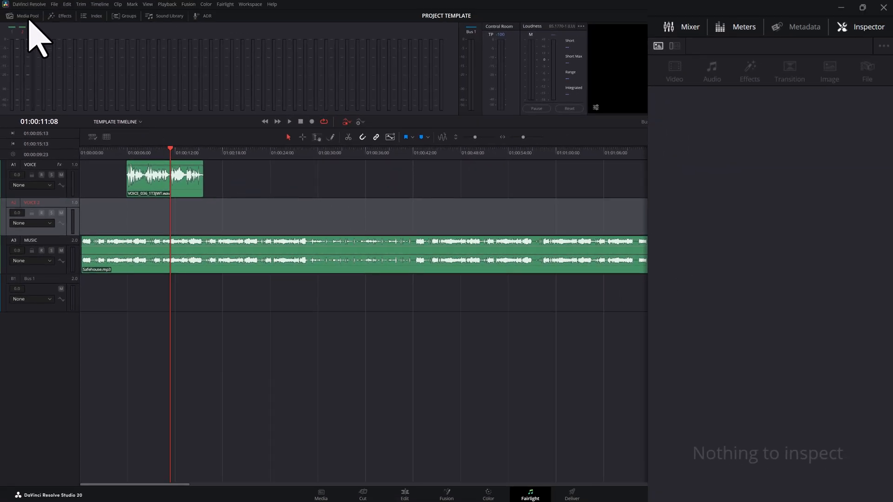
click(28, 18)
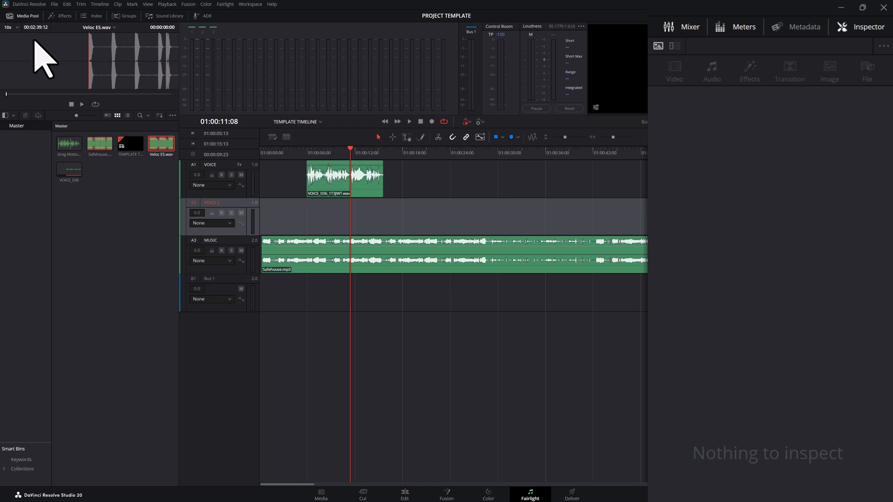
click(68, 146)
drag(67, 147, 413, 222)
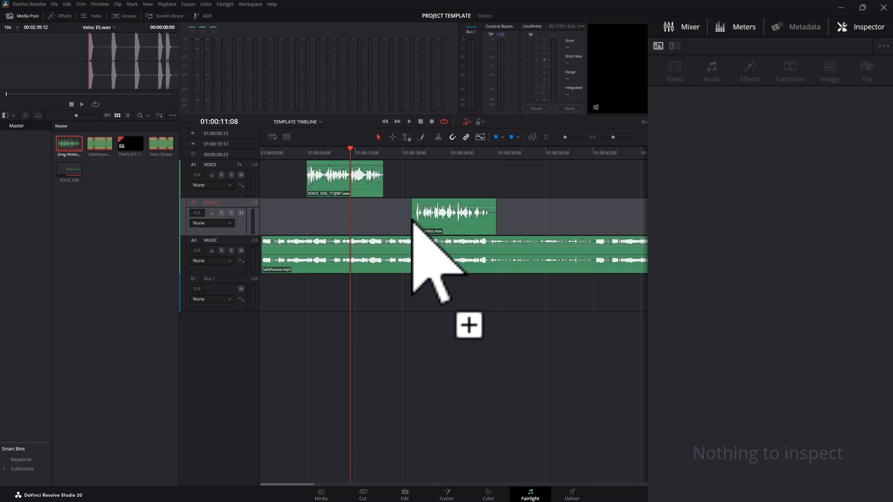
Normalize the audio level of the voice clip on the VOICE 2 track using the YouTube normalization mode.
click(450, 224)
right_click(450, 224)
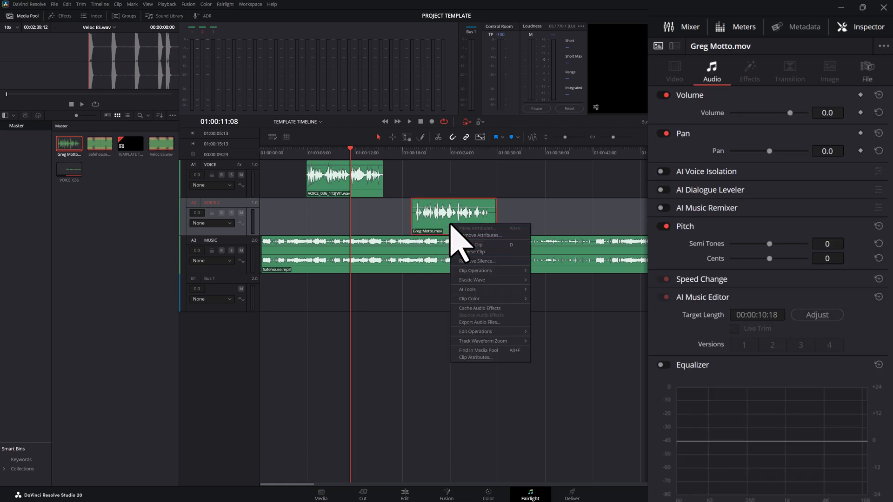
mouse_move(508, 273)
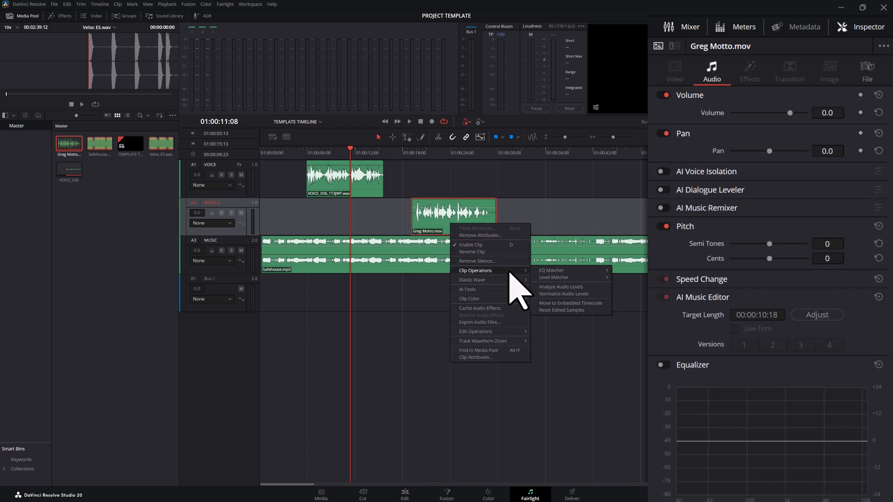
click(597, 295)
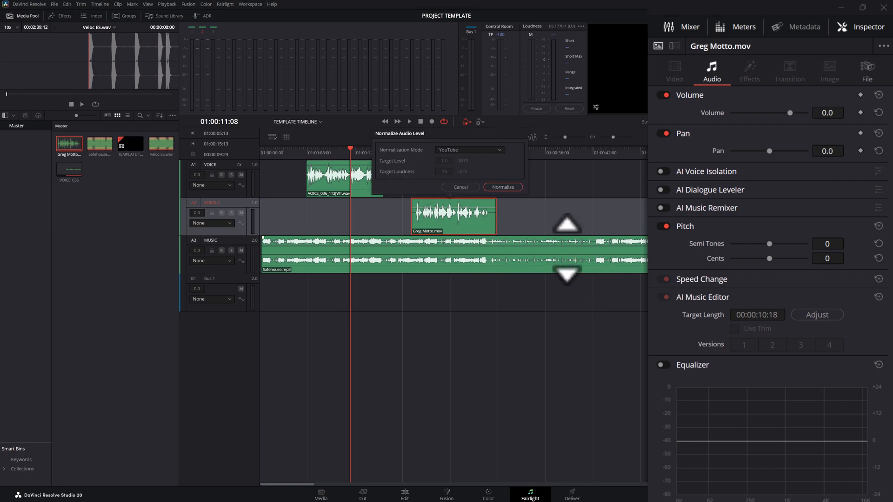
click(517, 187)
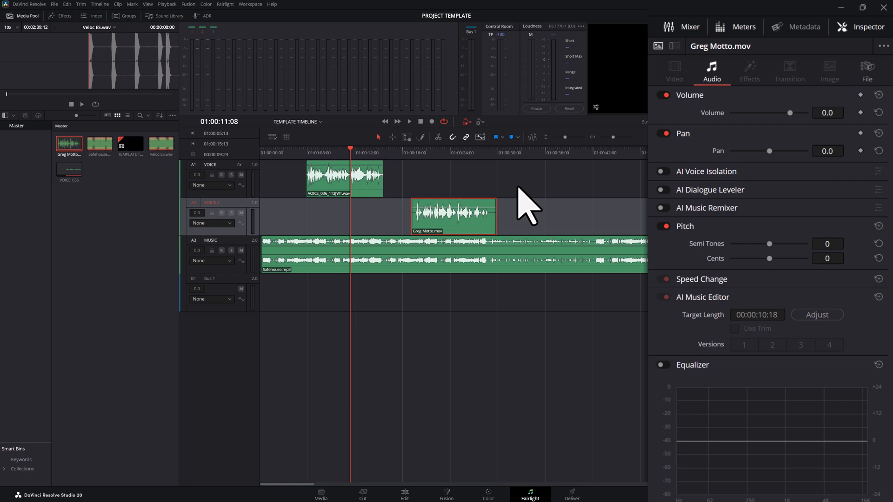
Play the timeline from its start through both voice clips to check how the music ducks.
click(348, 148)
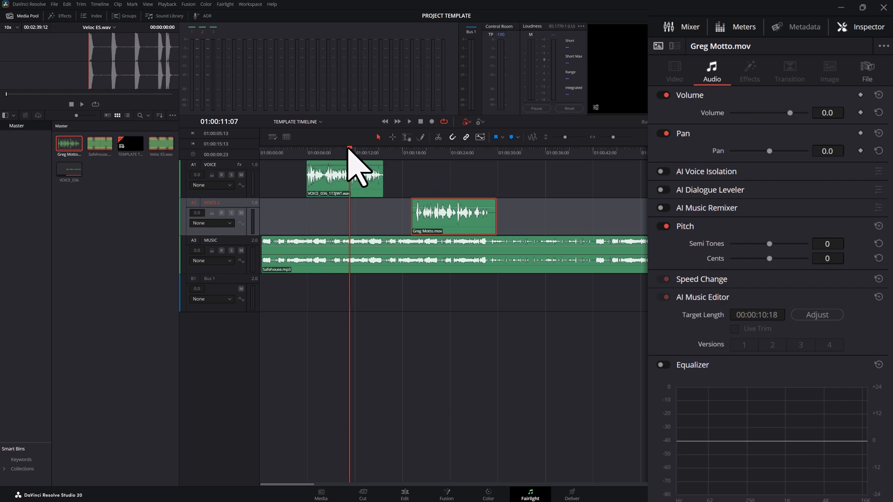
drag(349, 148, 259, 147)
click(409, 122)
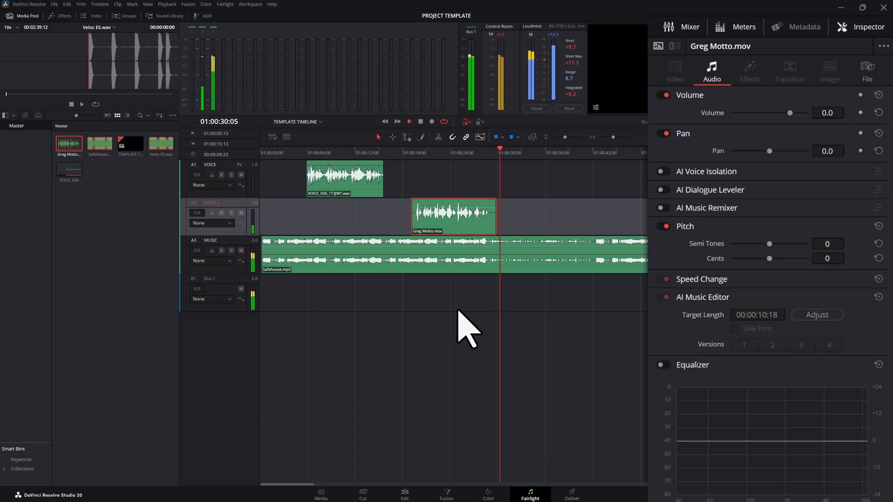
click(421, 121)
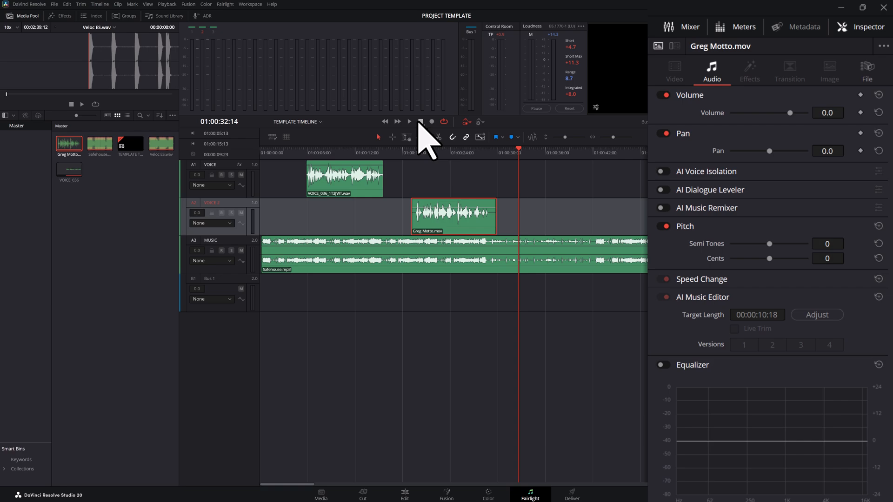
Add VOICE 2 as the second Ducker source on the MUSIC track and replay the timeline from its start past both voice clips.
click(231, 243)
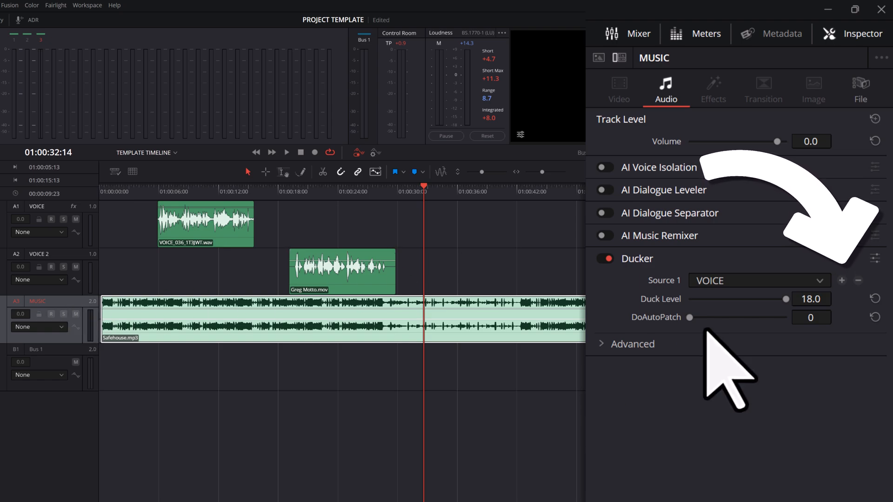
click(842, 281)
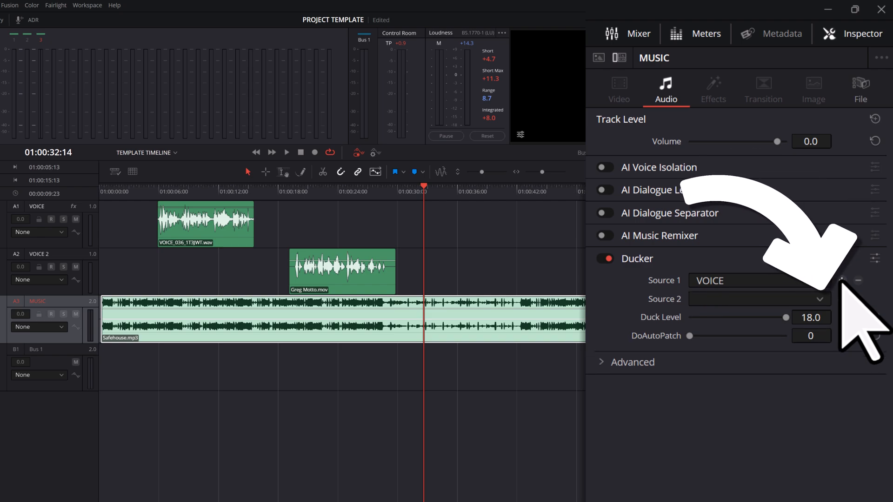
click(820, 299)
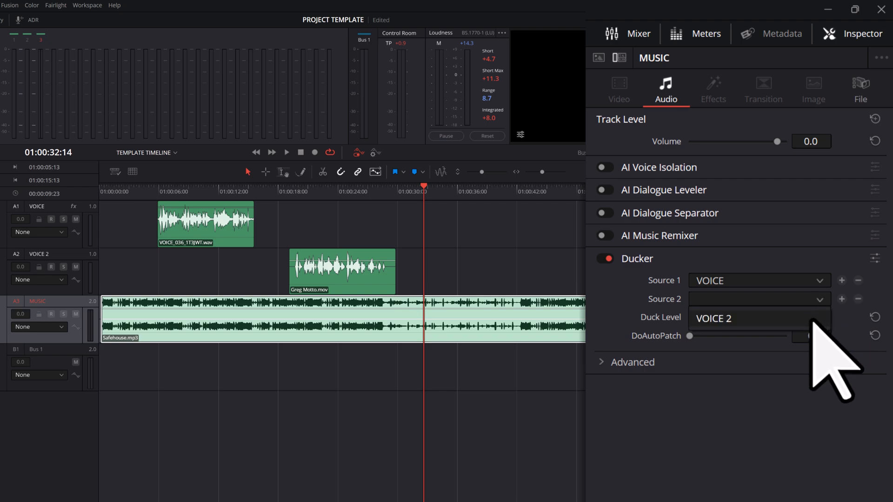
click(812, 320)
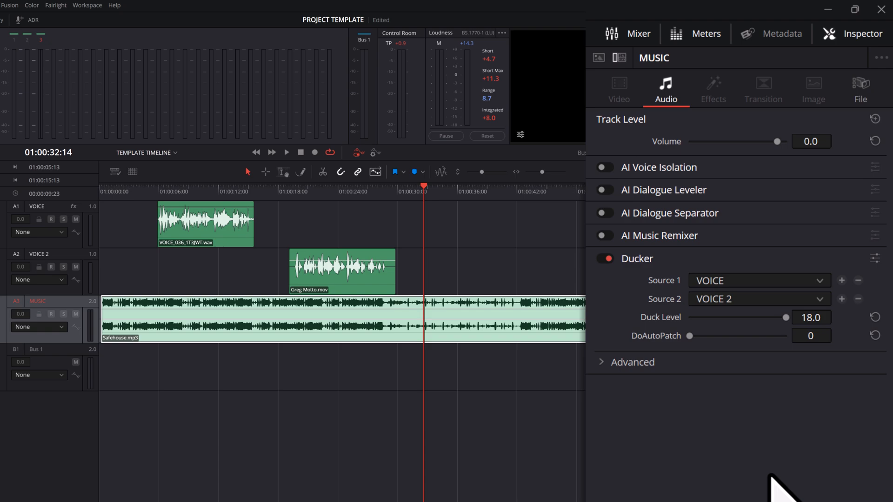
drag(424, 187, 76, 189)
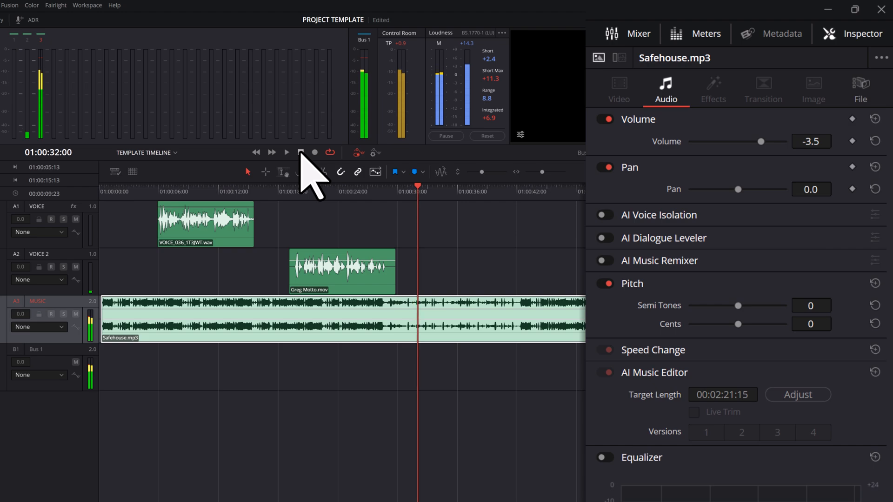
click(301, 152)
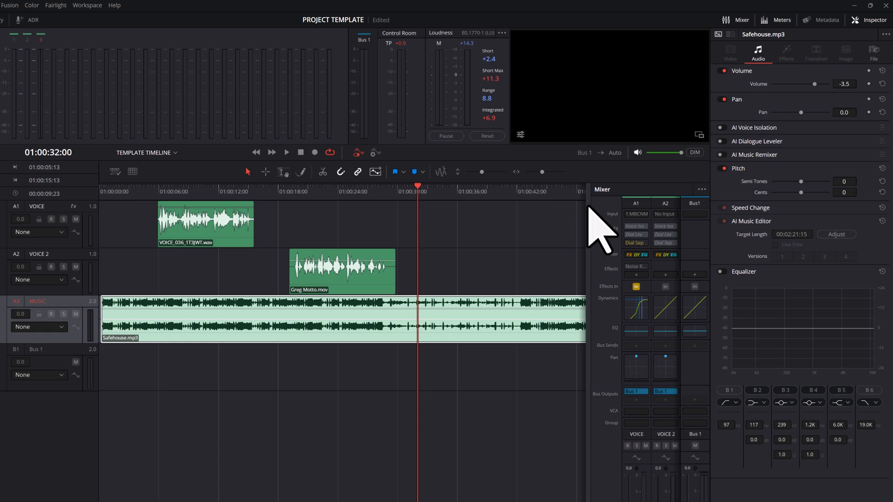
Widen the Mixer, add the Stereo Width effect to the MUSIC track and move its window below the tracks.
drag(590, 209, 508, 210)
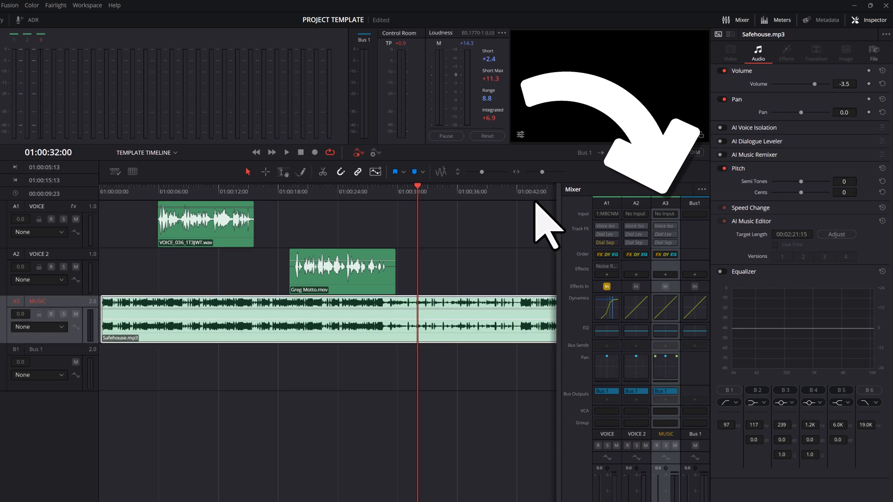
click(658, 205)
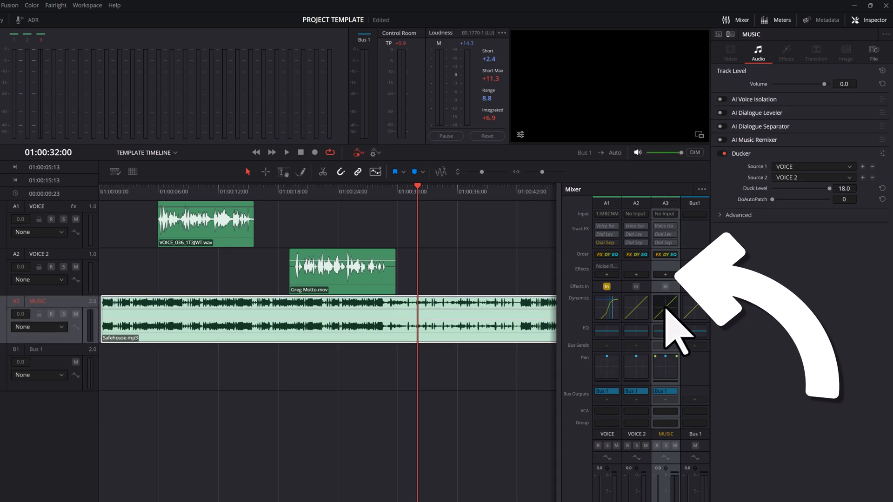
click(665, 274)
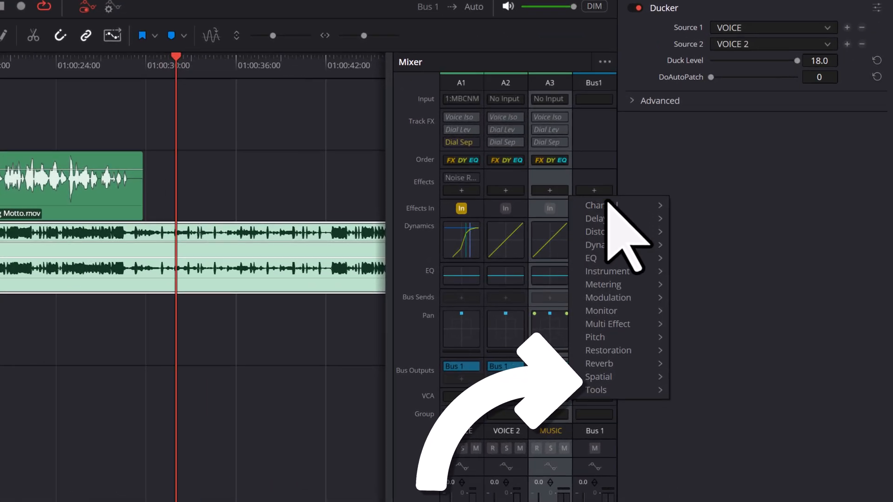
mouse_move(651, 377)
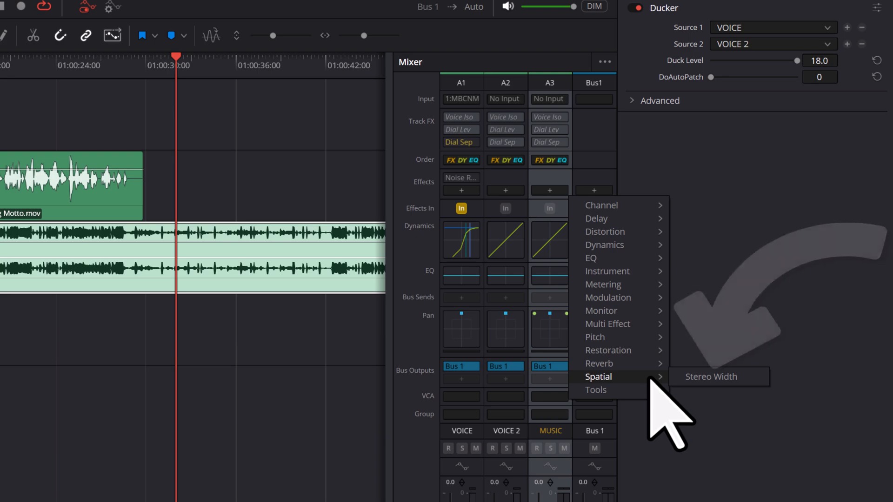
click(733, 385)
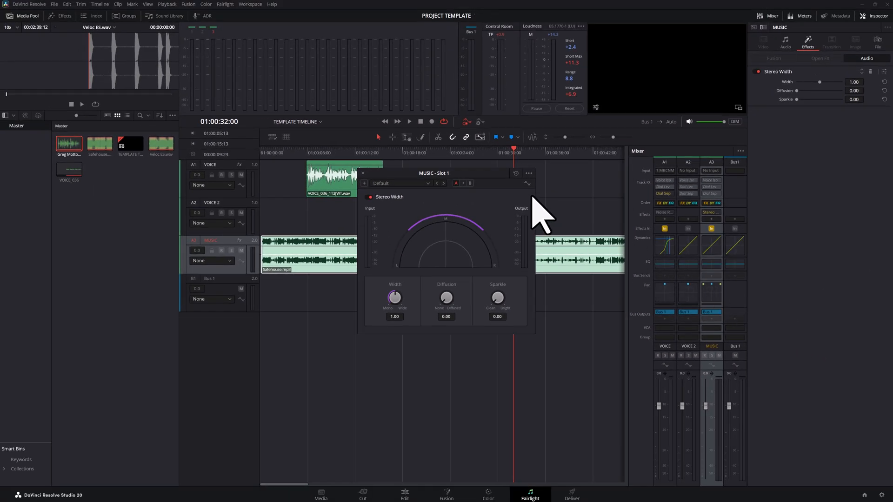
drag(495, 176, 521, 282)
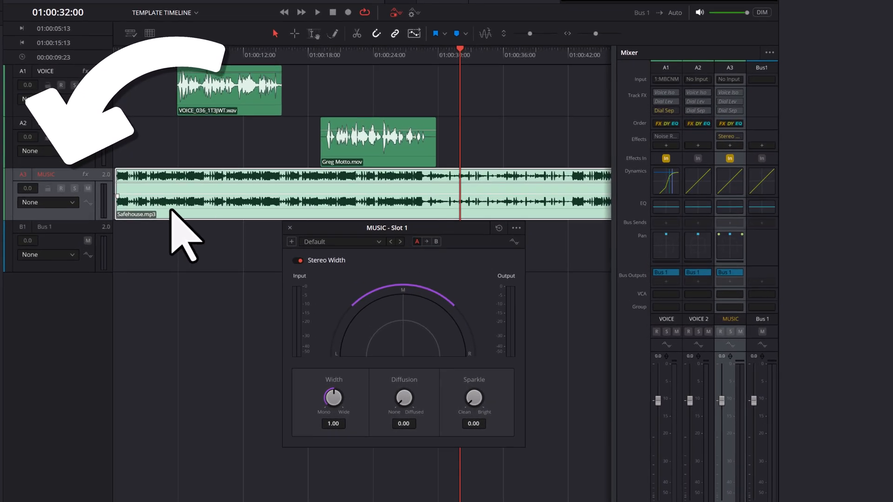
Make sure the MUSIC track's type is set to Stereo.
right_click(70, 176)
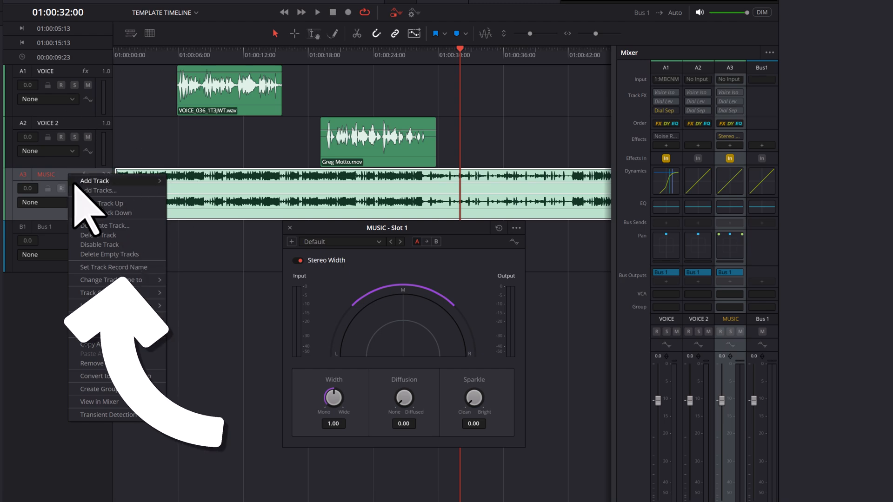
mouse_move(149, 281)
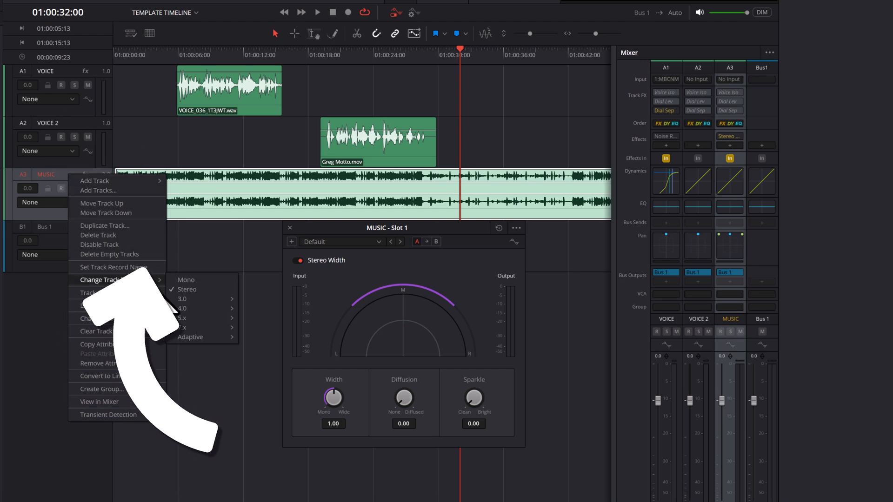
click(205, 290)
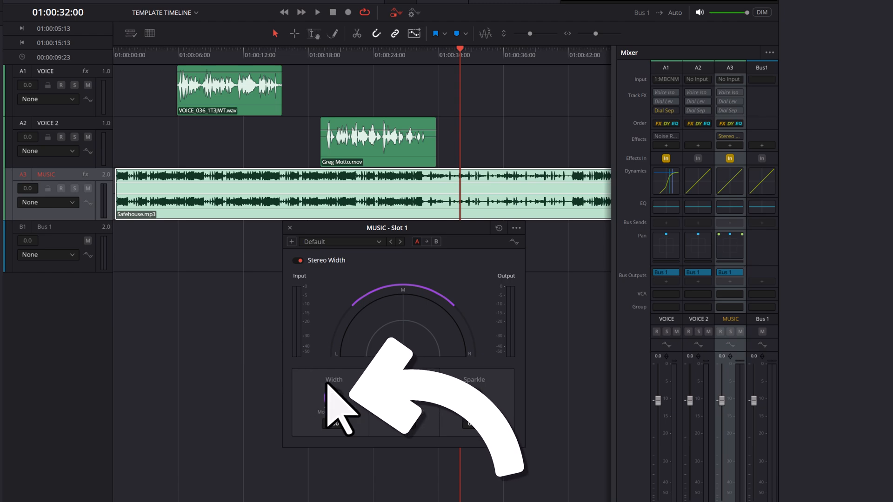
Set the Stereo Width effect's Width to 2.00 and play the timeline from its start past the first voice clip.
drag(329, 399, 343, 409)
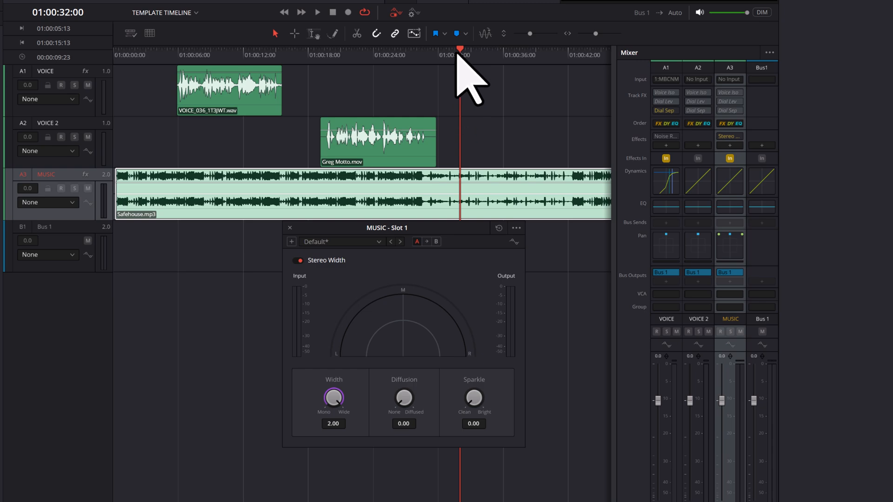
drag(459, 51, 82, 47)
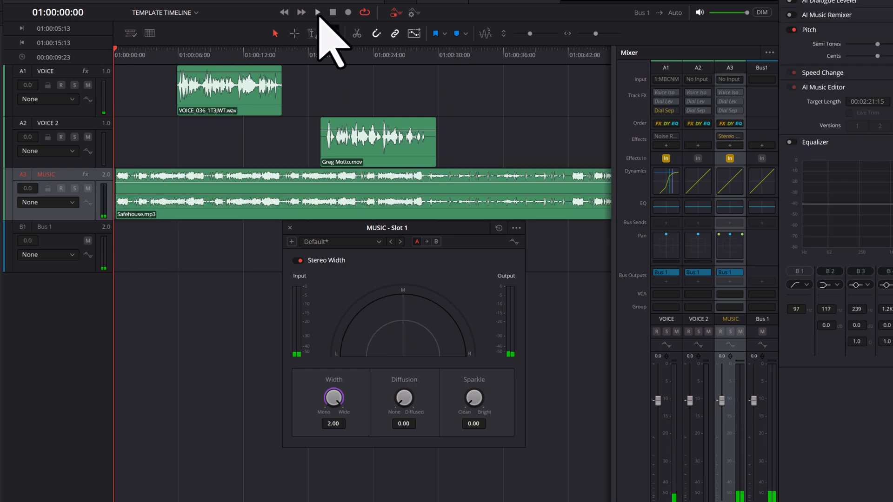
click(319, 13)
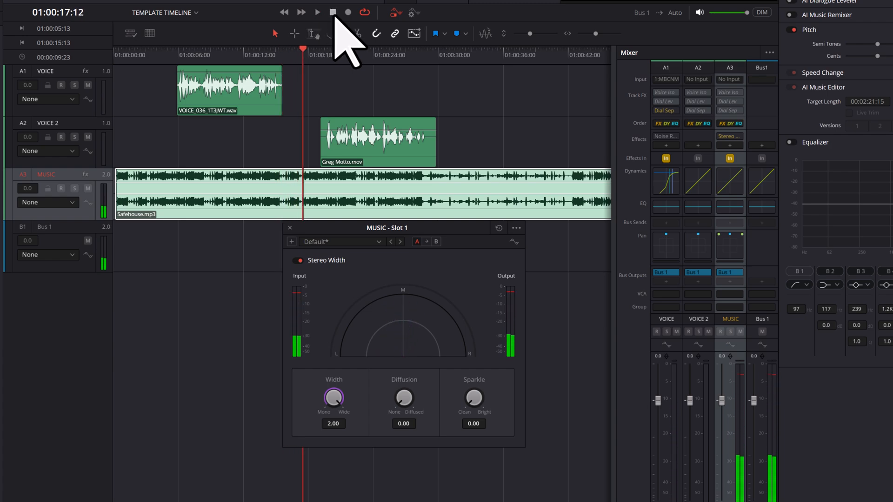
Disable the Stereo Width effect, replay the timeline from its start for comparison and close the effect's window.
click(296, 260)
drag(302, 49, 49, 51)
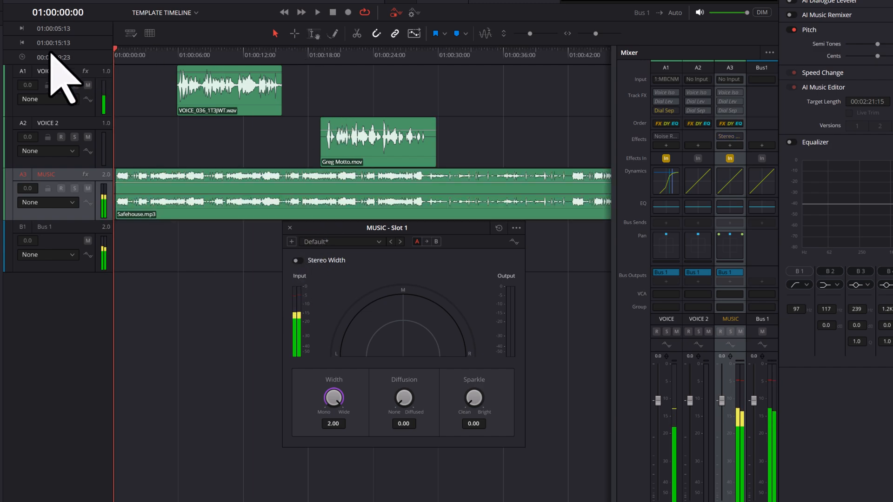
click(321, 15)
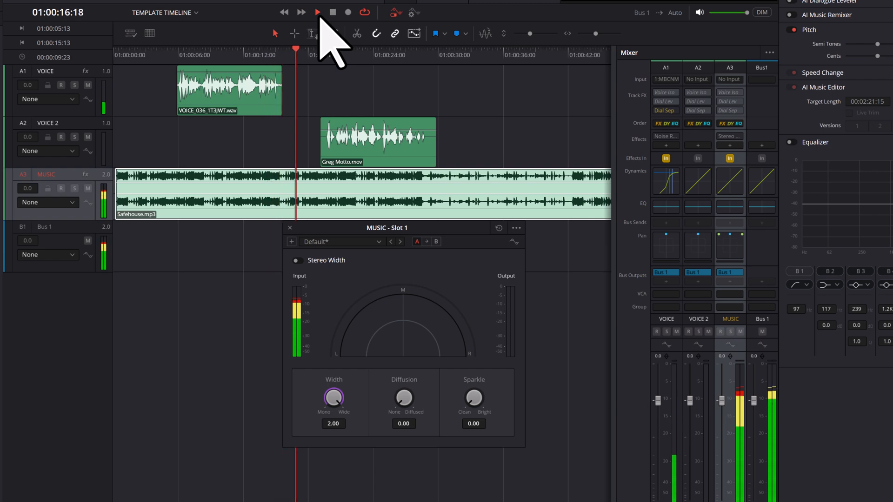
click(331, 13)
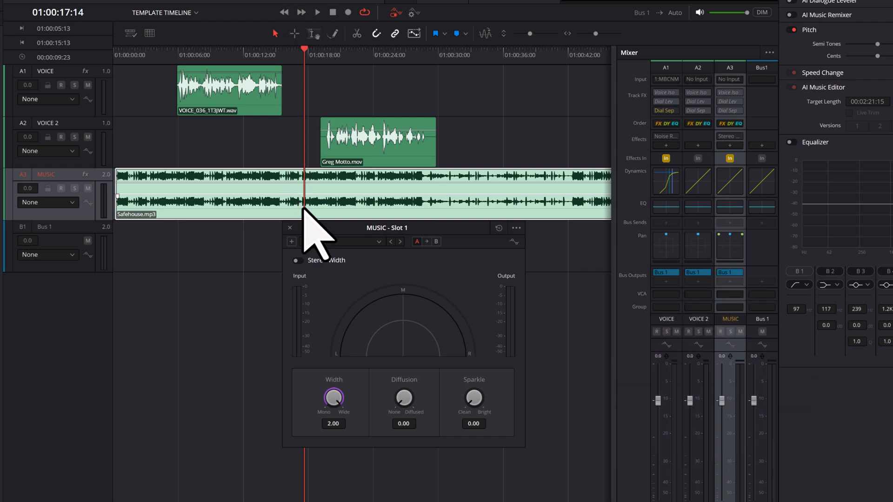
click(290, 228)
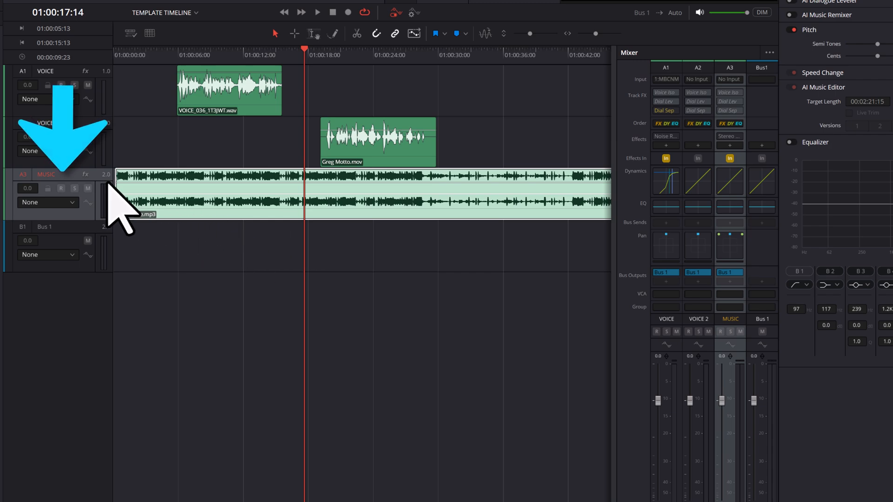
Enable the AI Music Remixer on the MUSIC track and play the music's opening up to the first voice clip.
click(87, 214)
click(86, 215)
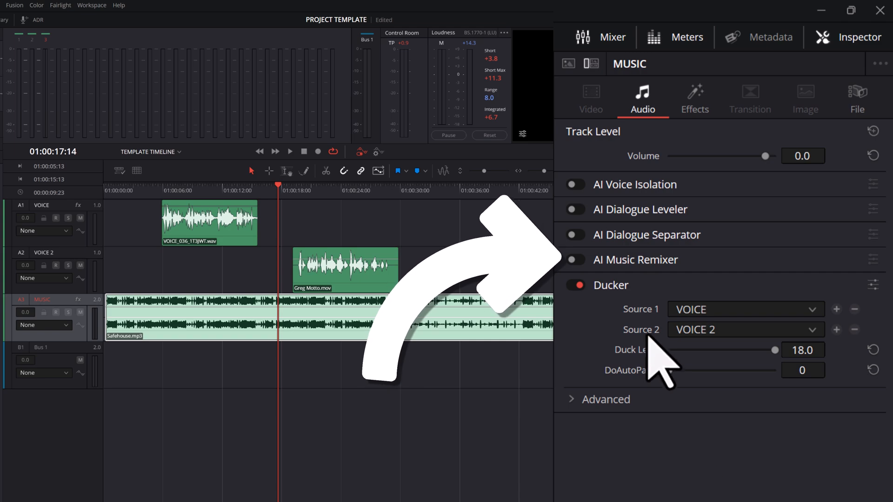
click(578, 260)
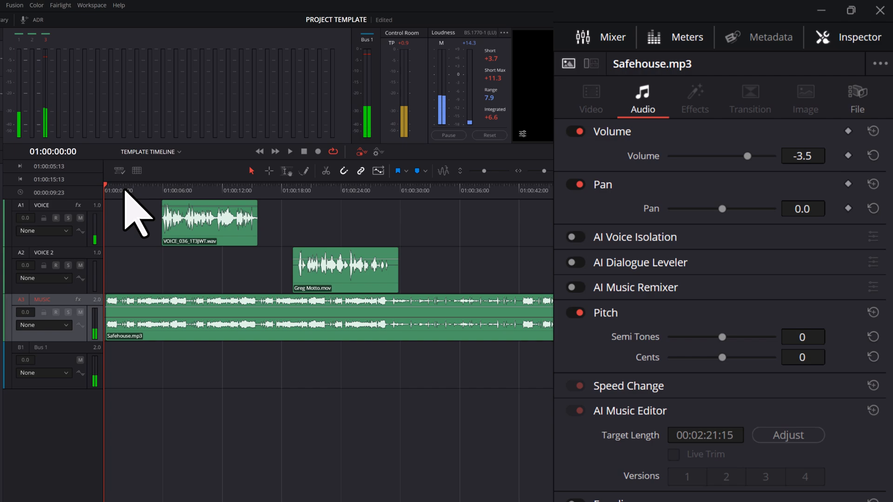
click(80, 289)
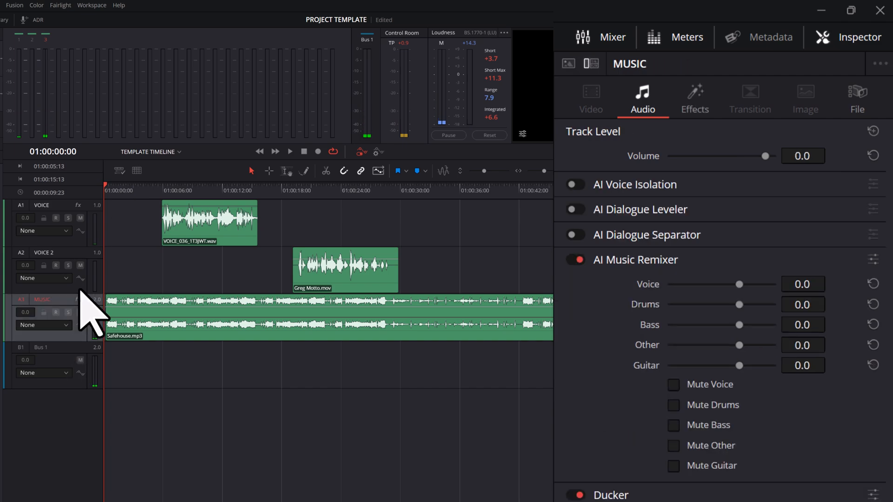
click(305, 152)
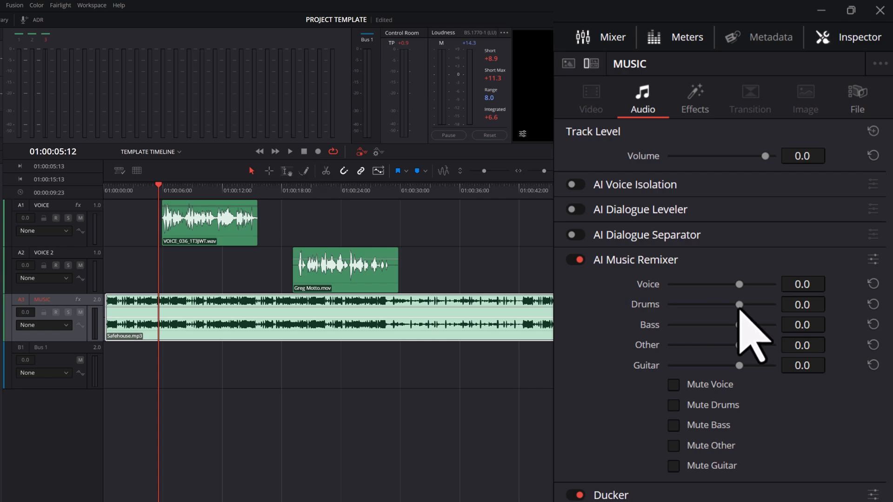
Lower the AI Music Remixer's Drums level to -9.3 and replay the opening into the first voice clip.
drag(740, 306, 716, 311)
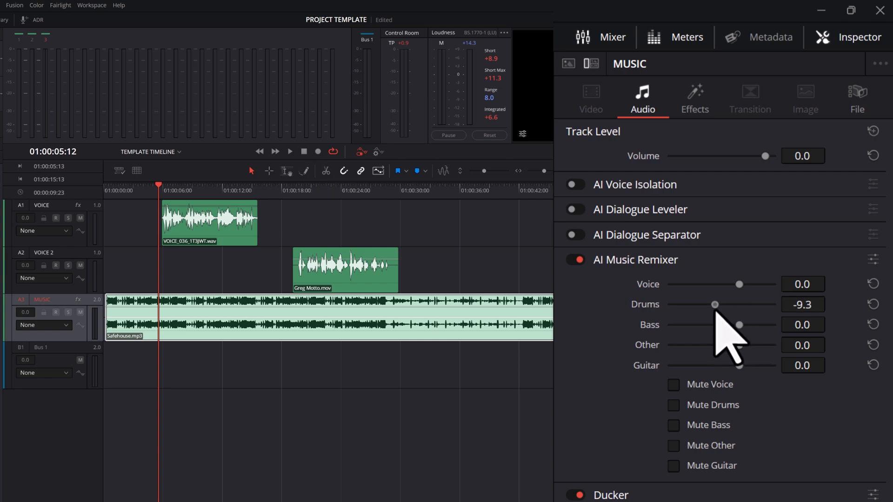
click(105, 207)
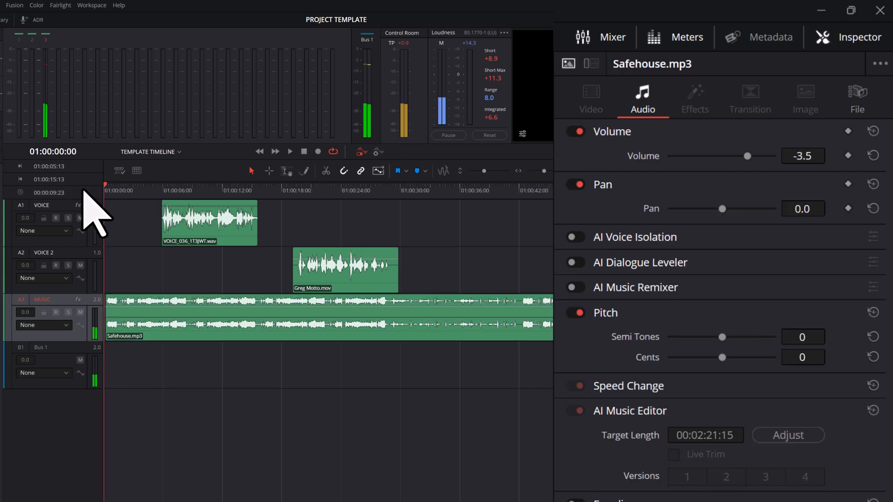
click(290, 153)
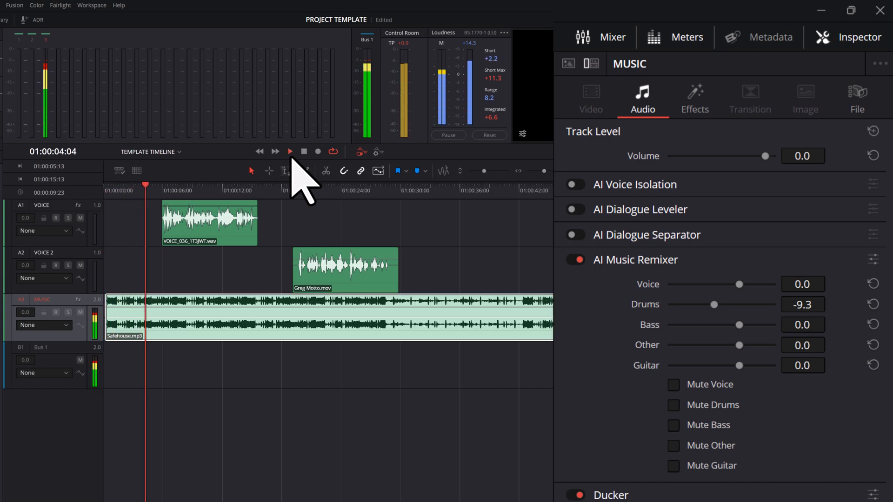
click(304, 153)
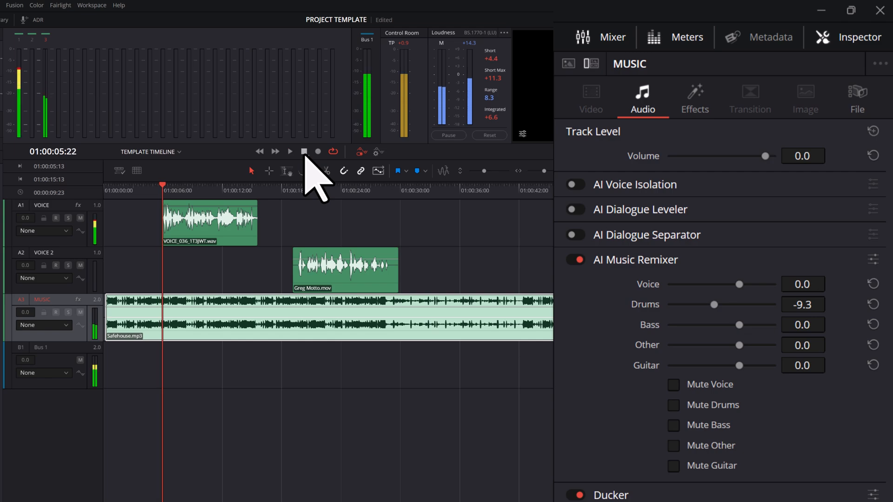
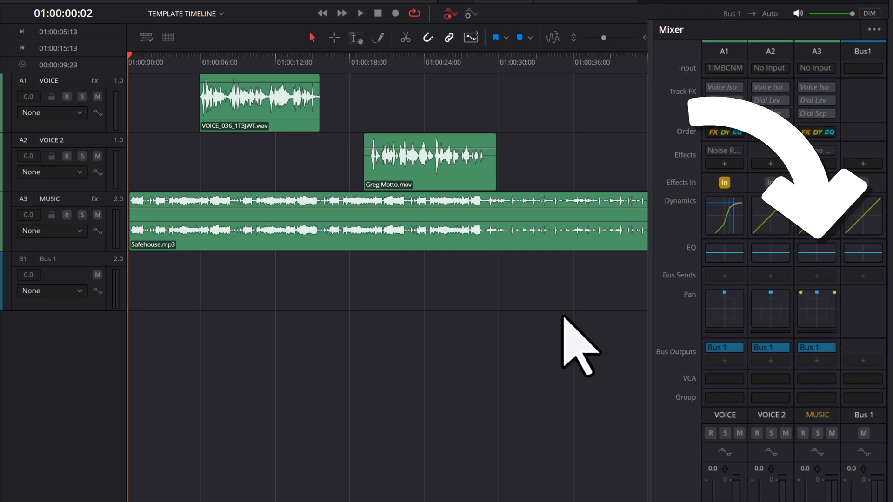
Open the MUSIC track's equalizer and set Band 4's Gain to -6.0 and its Q Factor to 0.3.
click(830, 249)
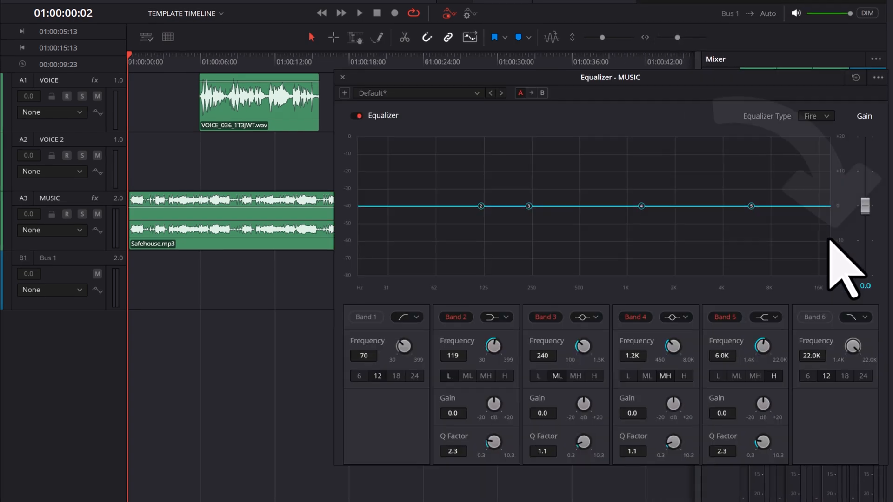
drag(745, 82, 744, 130)
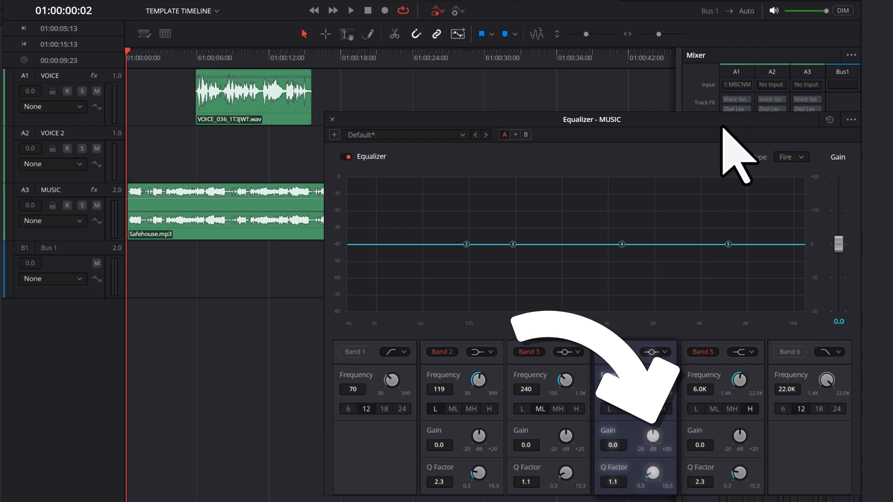
drag(653, 435, 622, 444)
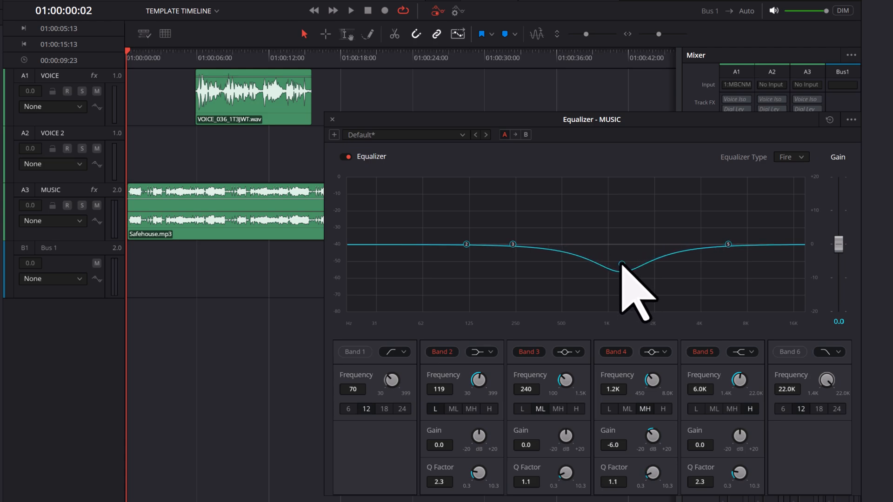
scroll(622, 265, down, 5)
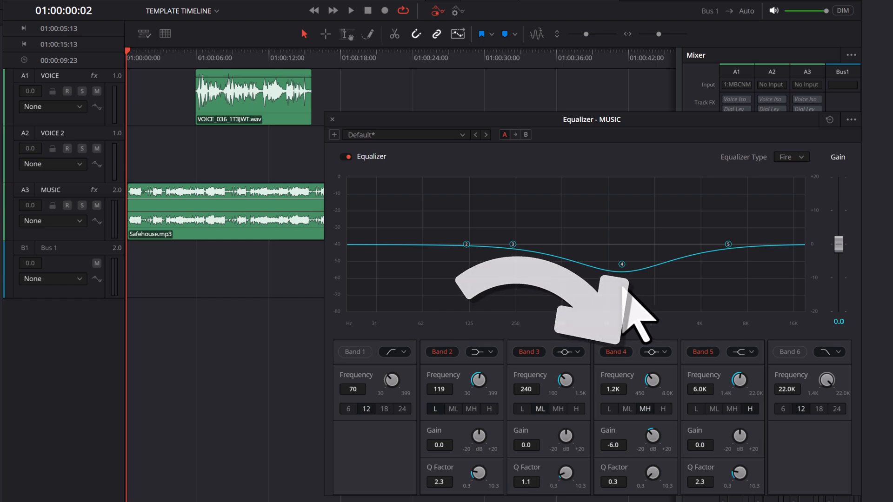
Compare Band 4 disabled and re-enabled by playing the timeline from its start past the first voice clip each time.
click(621, 352)
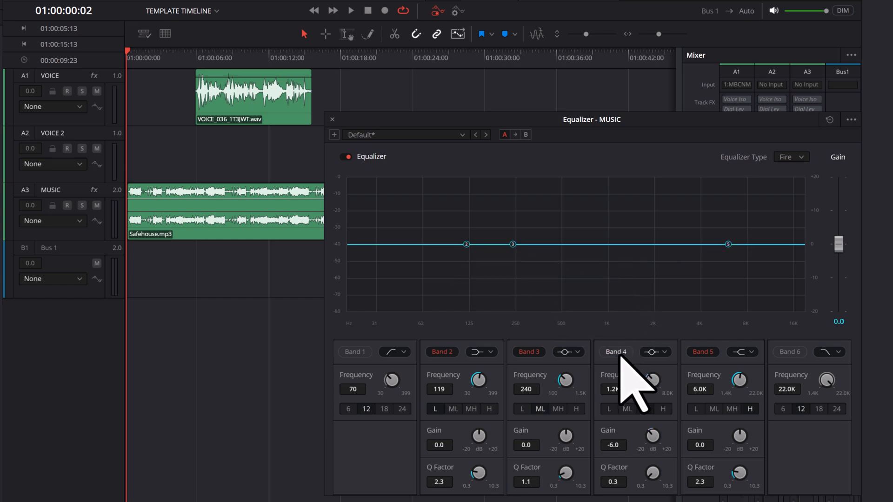
click(351, 10)
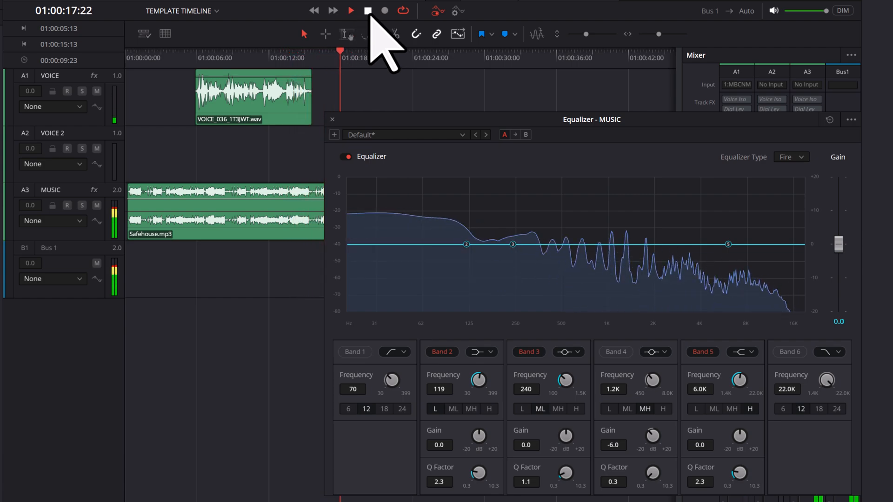
click(368, 11)
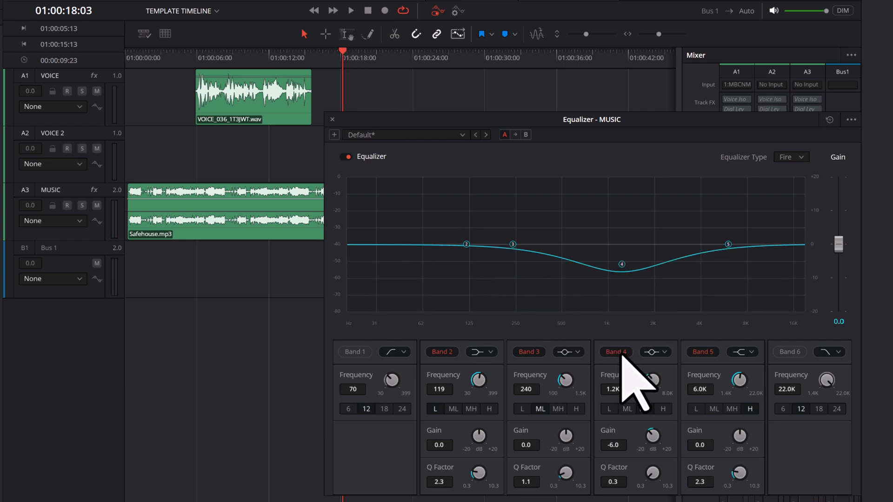
drag(347, 58, 97, 62)
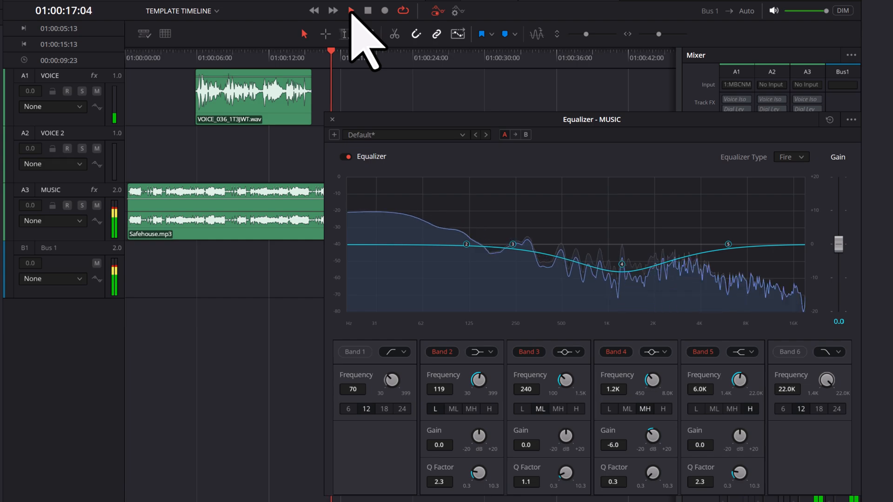
click(368, 11)
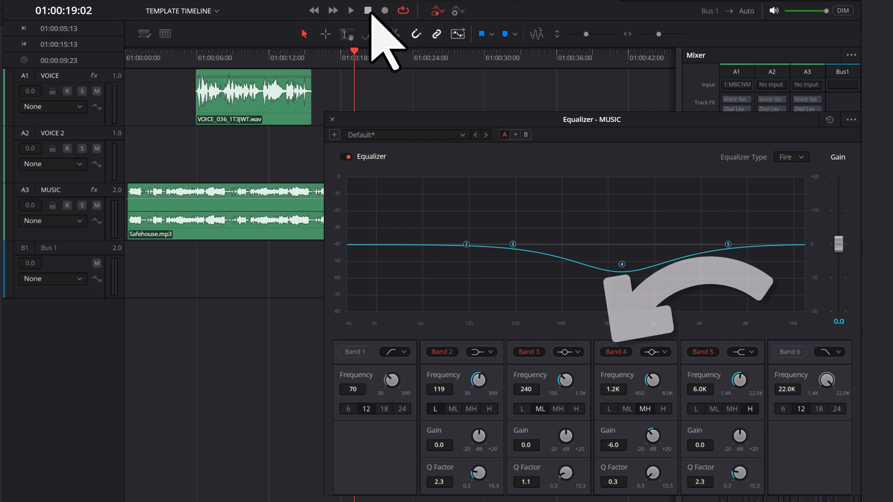
Disable Band 4, enable Band 6 and set Band 6's Frequency to 2.5K.
click(627, 352)
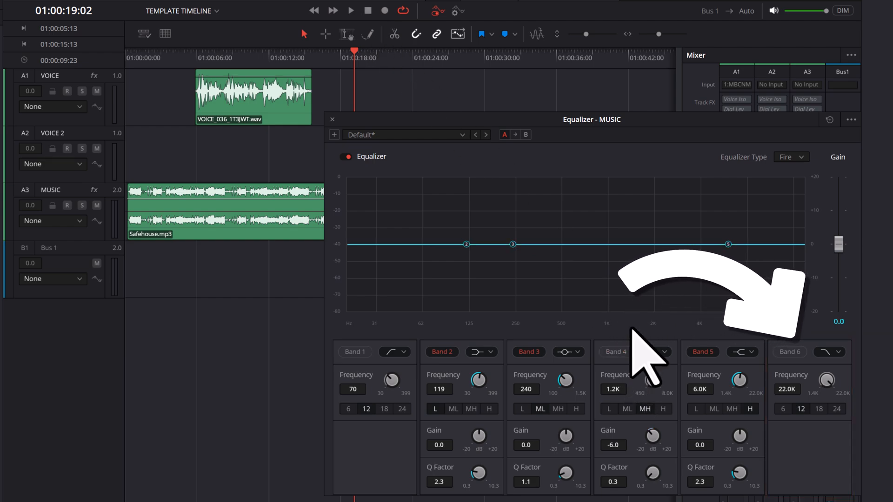
click(798, 353)
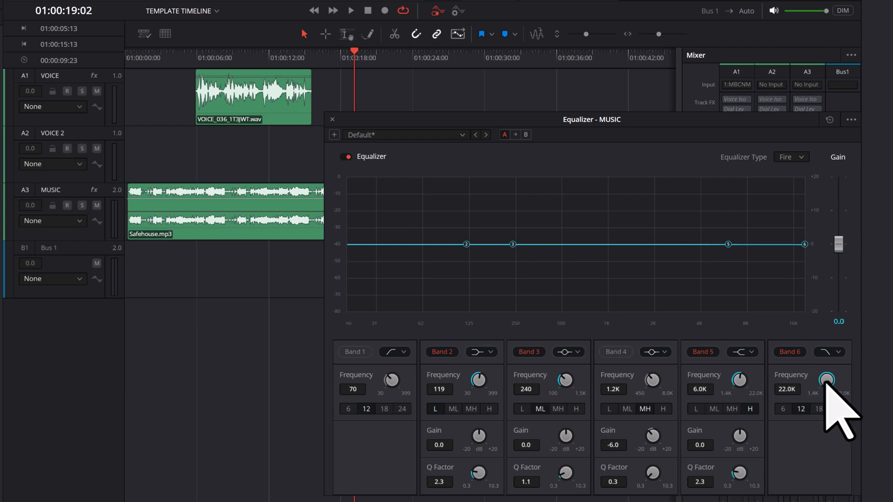
drag(826, 382, 673, 382)
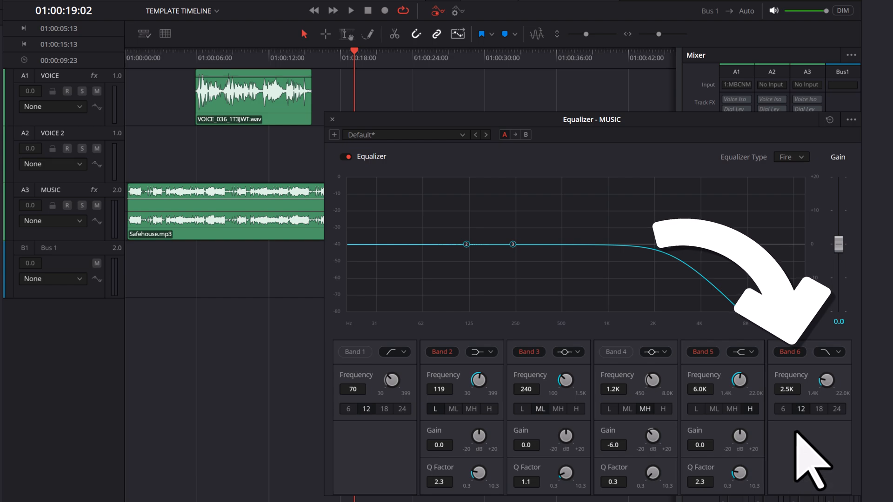
Disable Band 6 and play the timeline from its start past the first voice clip for comparison.
click(799, 354)
drag(357, 52, 126, 53)
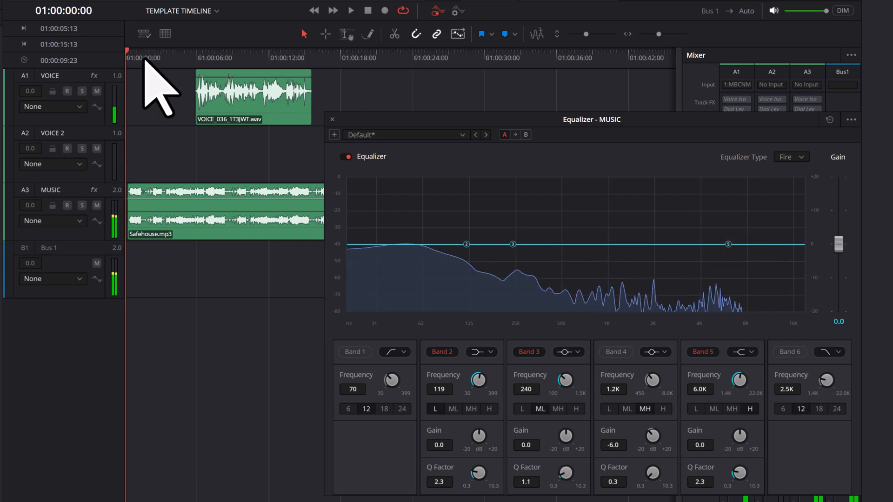
click(350, 17)
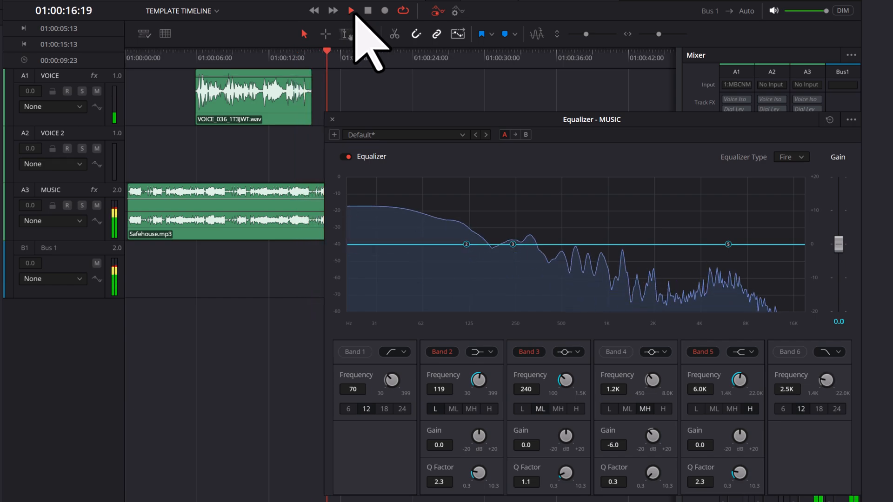
click(367, 11)
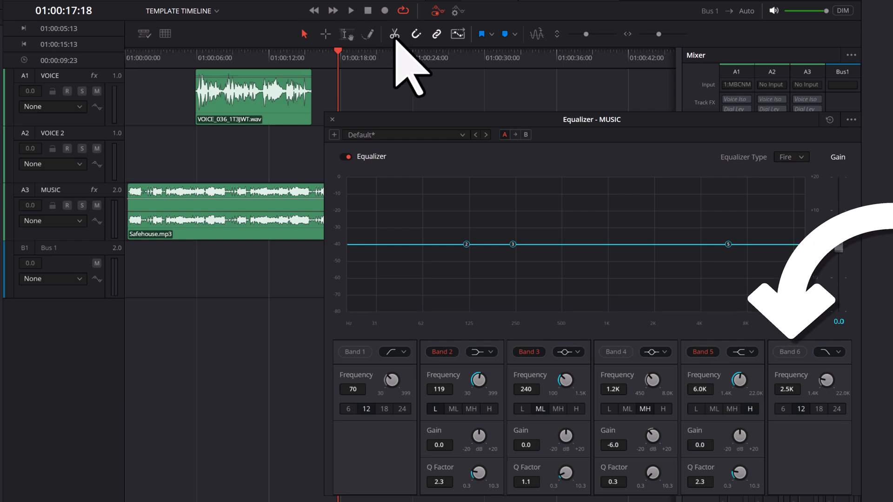
Re-enable Band 6, replay the timeline from its start past the first voice clip and disable the band again.
click(795, 354)
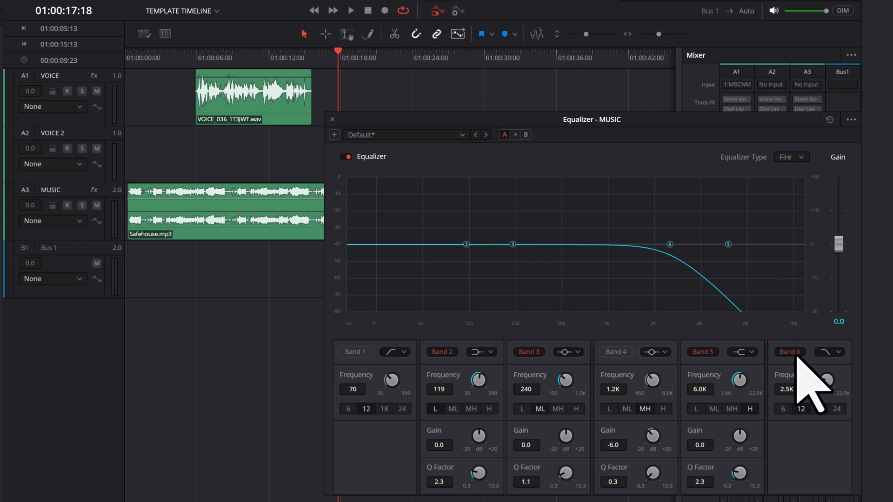
drag(337, 51, 93, 49)
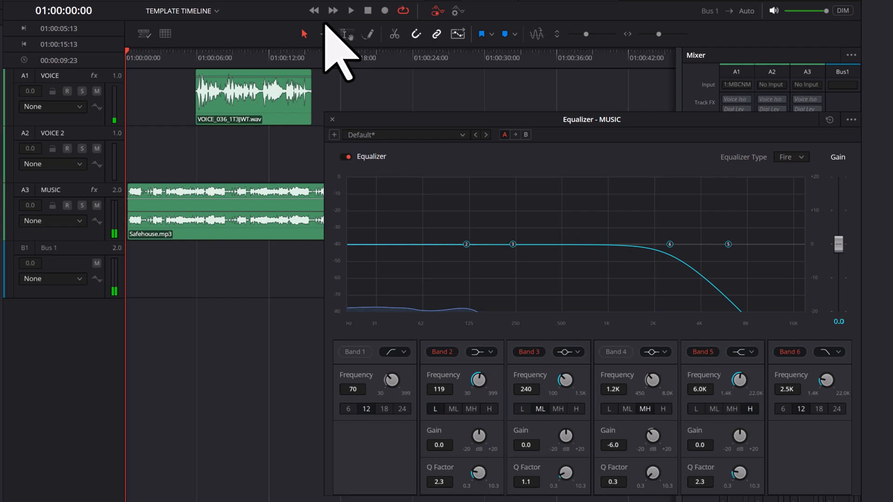
click(351, 11)
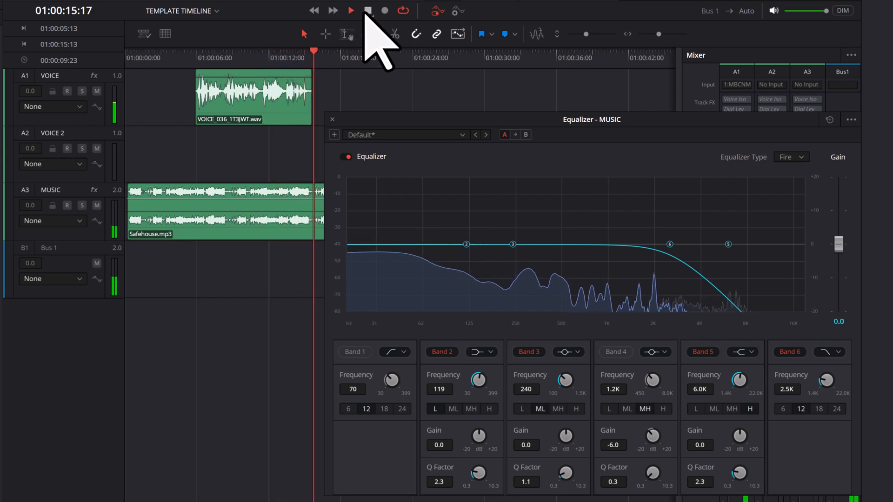
click(368, 11)
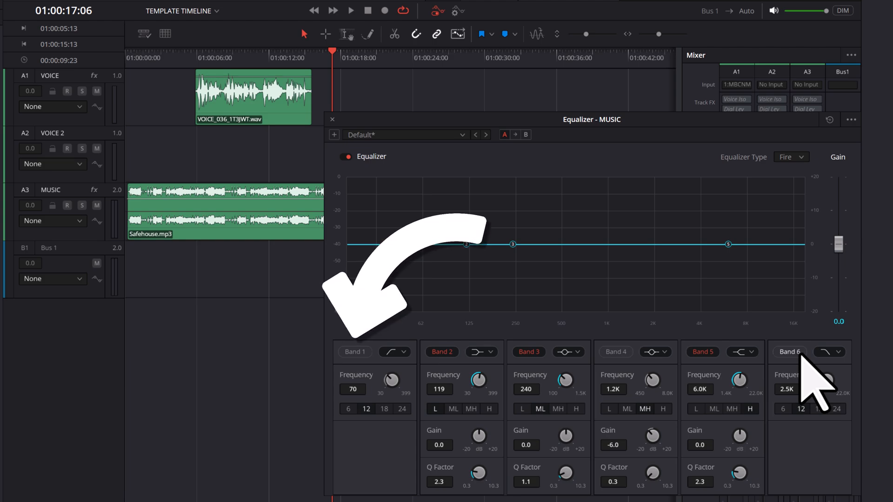
Enable Band 1 of the MUSIC equalizer and set its Frequency to 100.
click(353, 354)
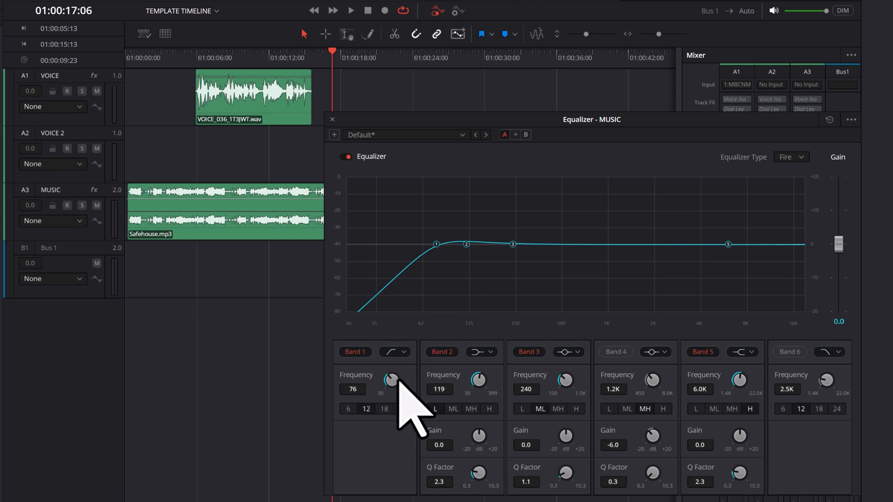
drag(398, 380, 408, 383)
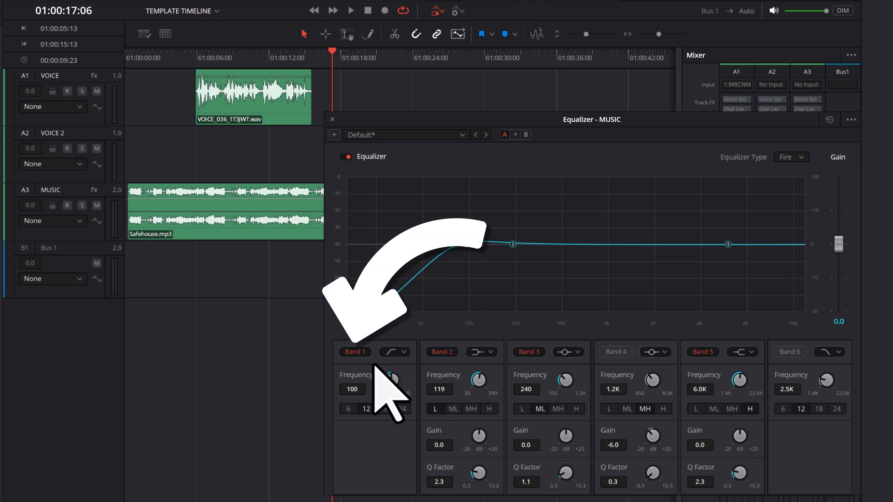
Disable Band 1 and play the timeline from its start past the first voice clip for comparison.
click(363, 354)
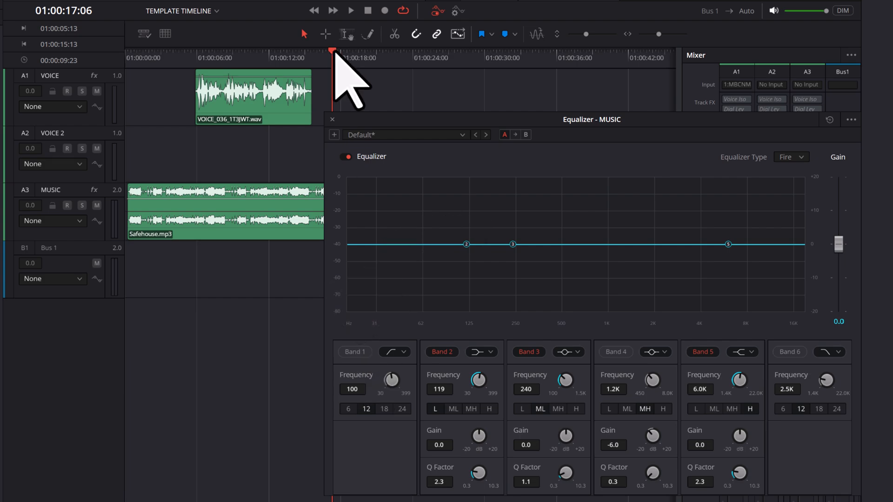
key(Home)
key(space)
click(352, 12)
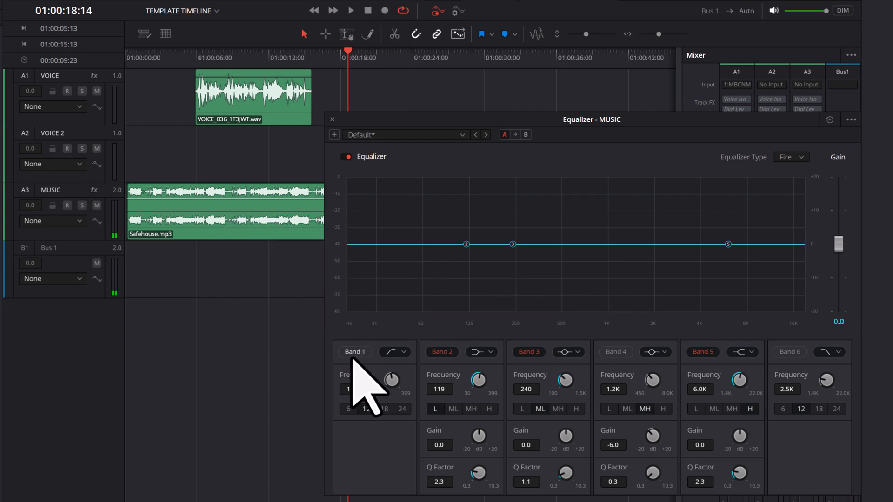
Re-enable Band 1, replay the timeline from its start past the first voice clip and disable the band again.
drag(348, 54, 105, 50)
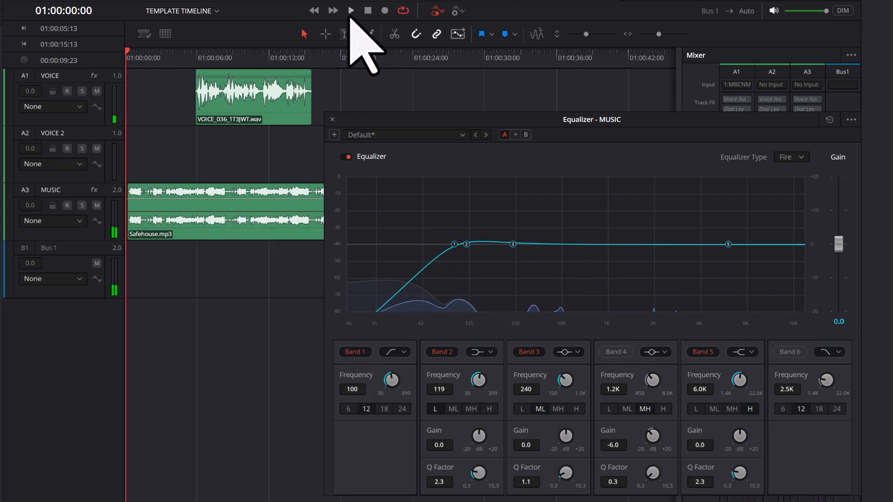
click(350, 11)
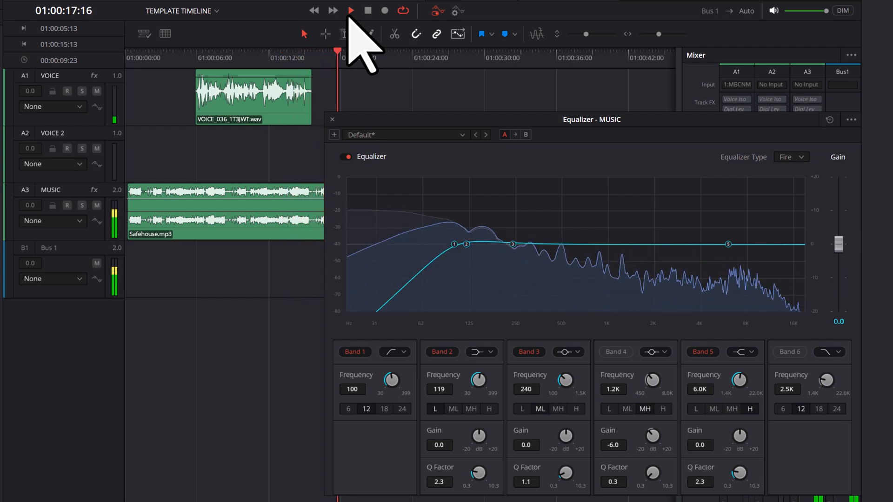
click(367, 14)
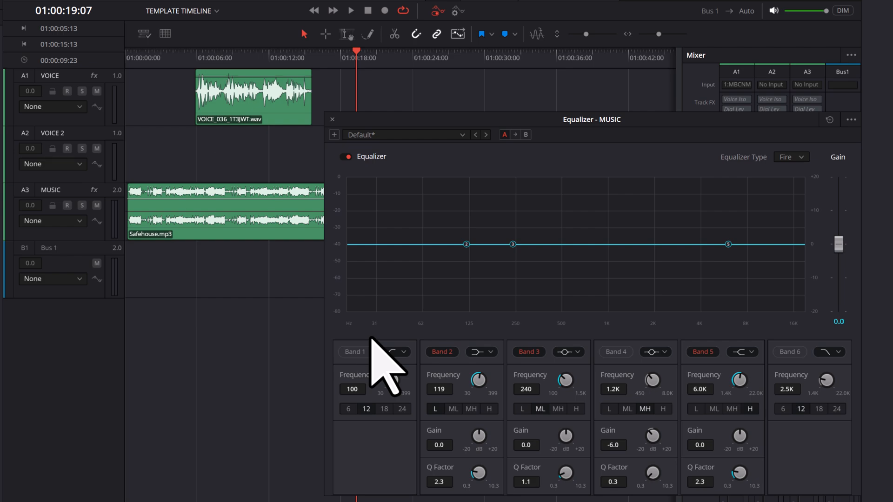
click(335, 136)
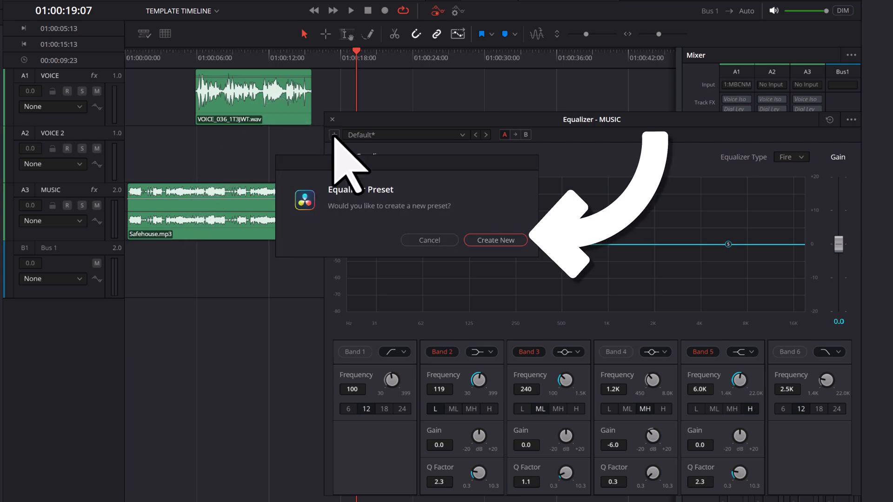
click(521, 241)
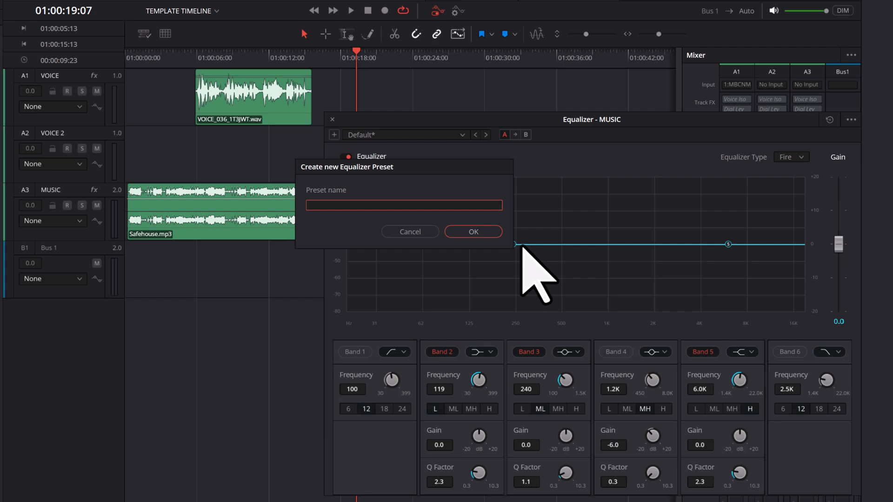
click(467, 233)
click(419, 233)
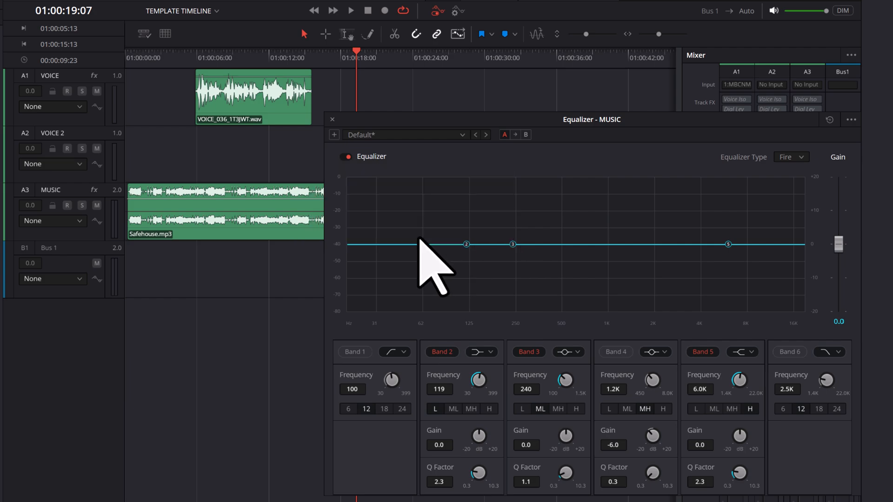
Open the list of available presets for the MUSIC track's equalizer.
click(464, 136)
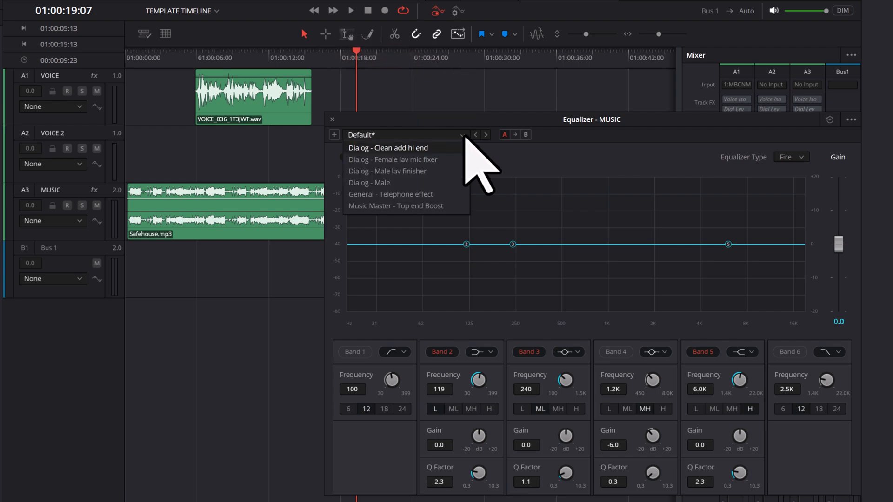
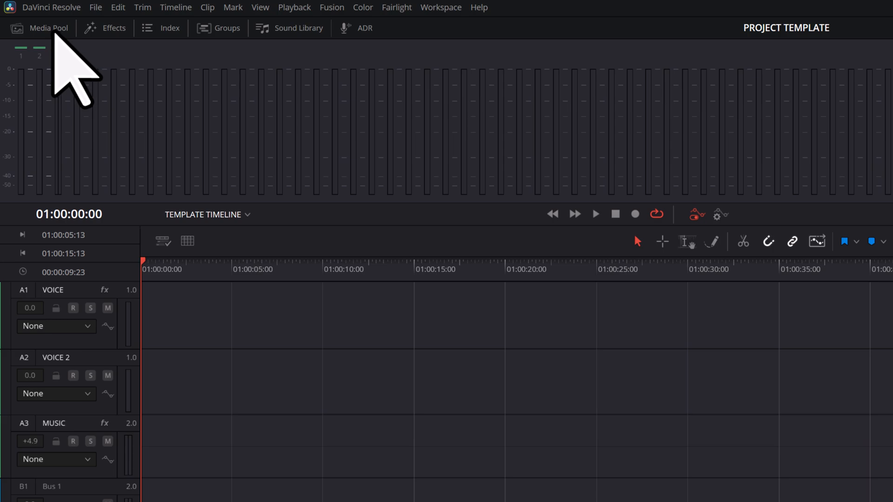
Remove every audio clip from the media pool, leaving only the template timeline, and save the project.
click(55, 34)
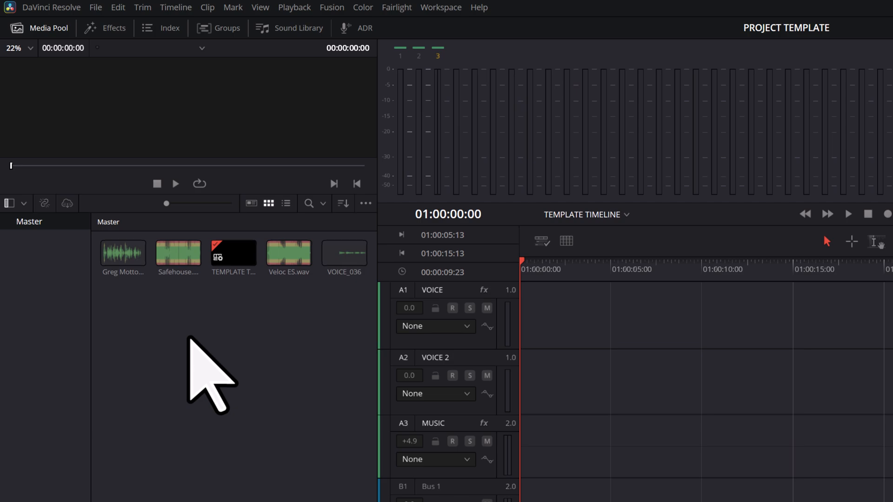
drag(188, 339, 116, 256)
key(Delete)
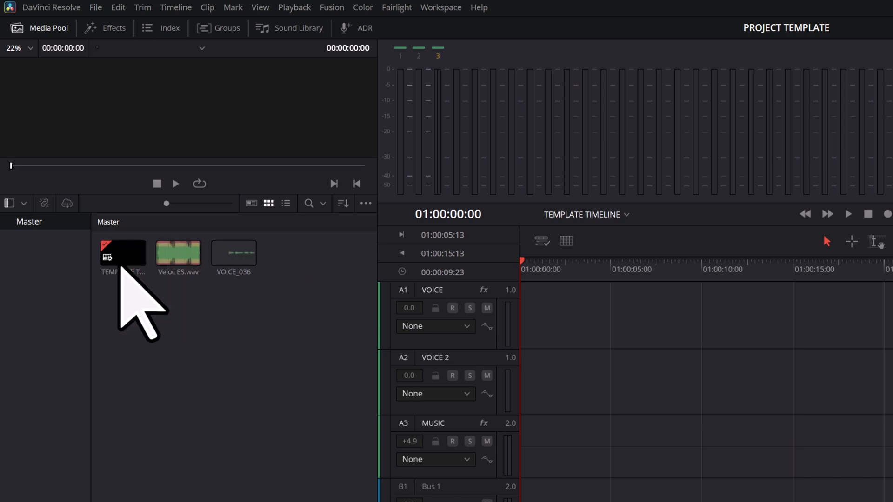
drag(265, 356, 167, 255)
key(Delete)
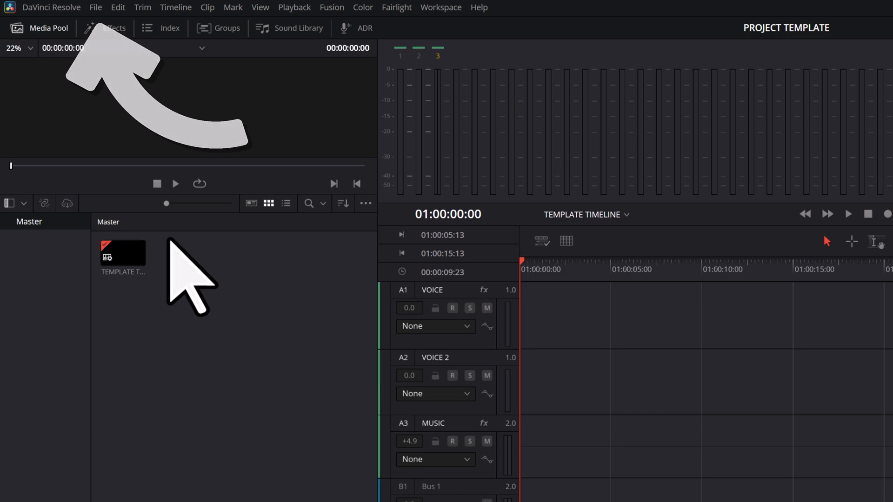
click(96, 8)
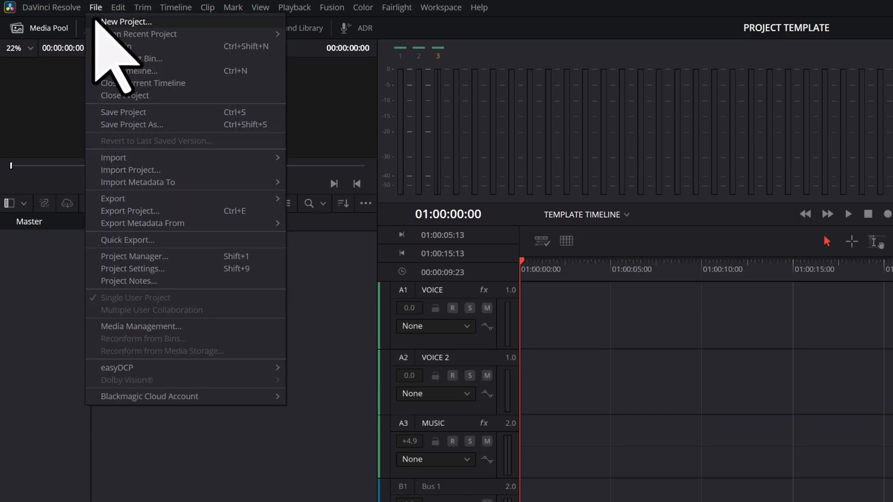
click(176, 112)
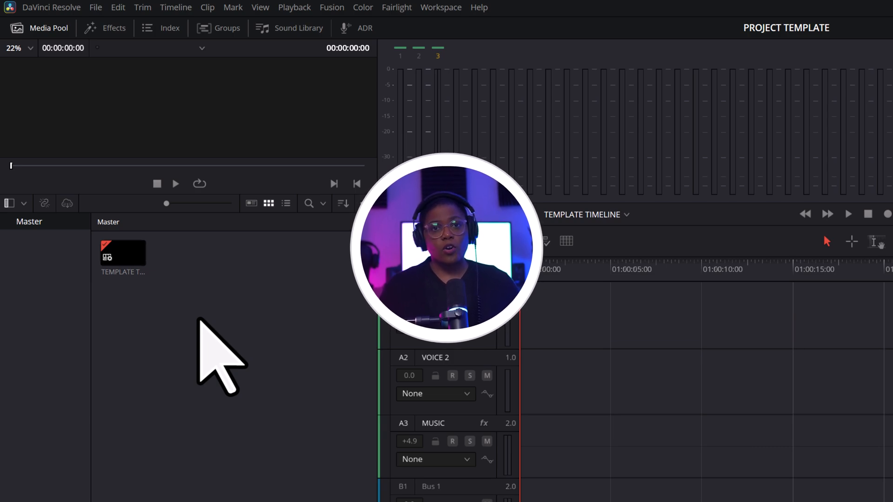
Open the PROJECT TEMPLATE project from the Project Manager.
click(97, 8)
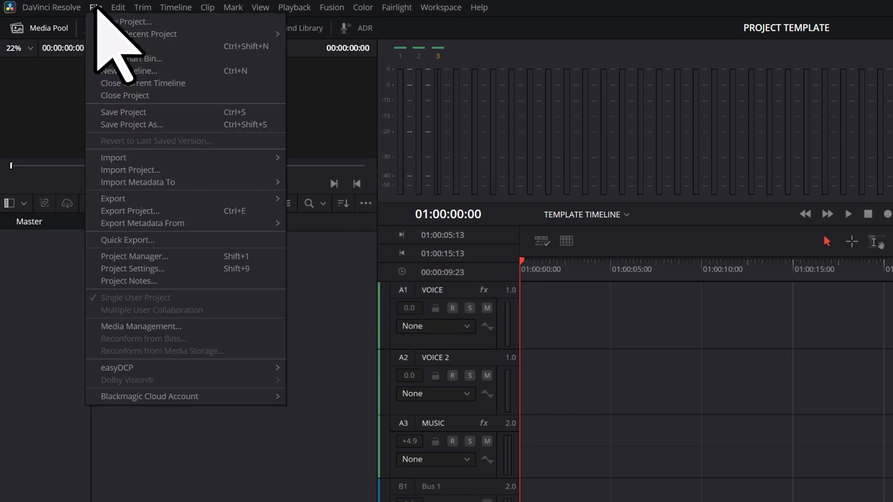
click(200, 257)
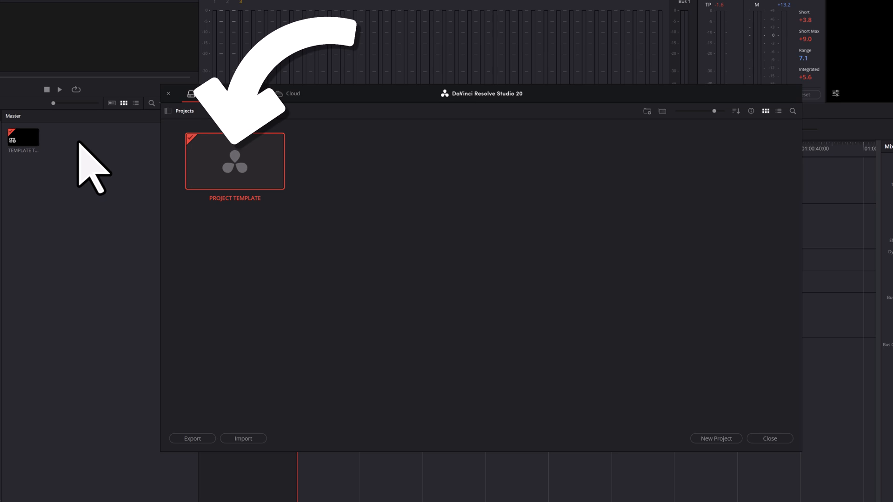
double_click(255, 164)
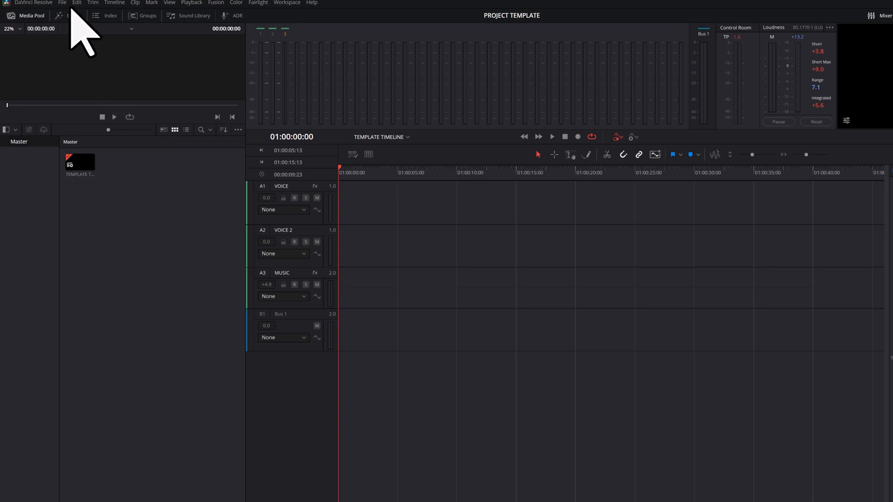
Save a copy of the template project under the name NEW PROJECT.
click(63, 3)
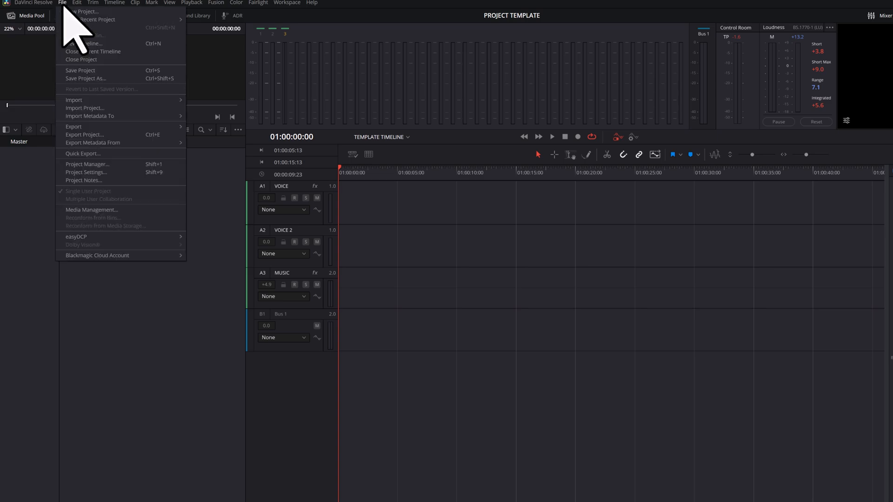
click(118, 78)
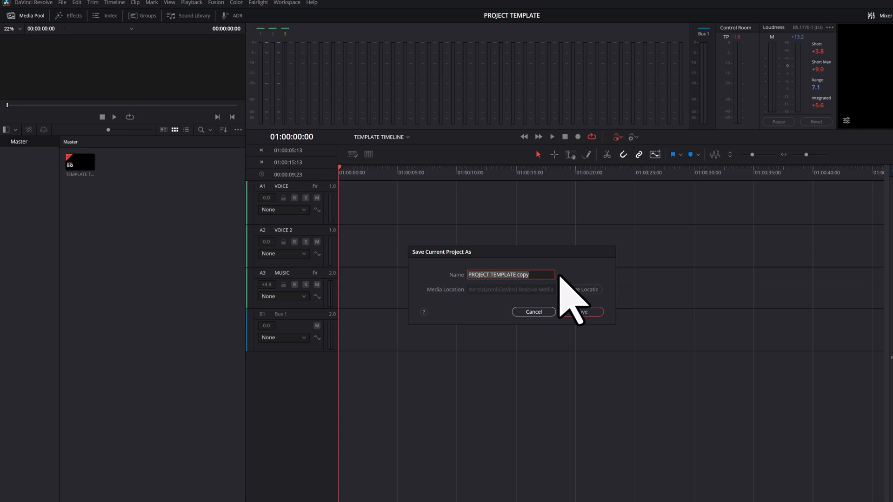
text(NEW PROJECT)
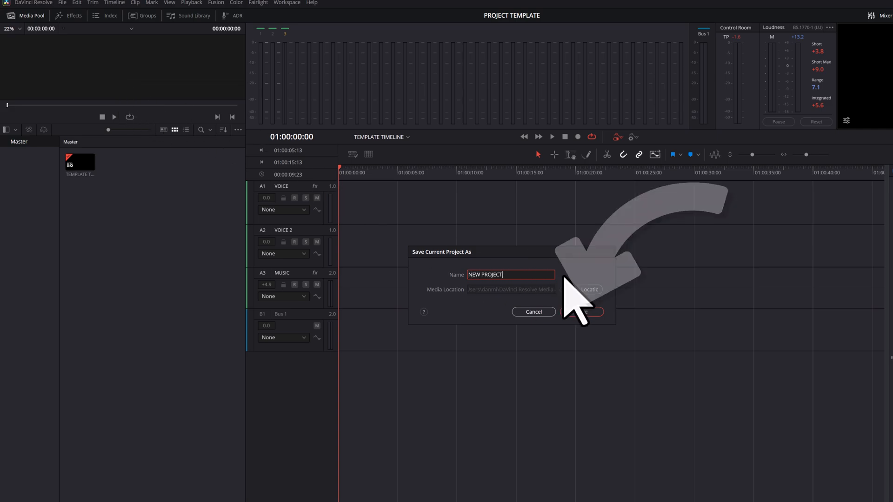
click(599, 312)
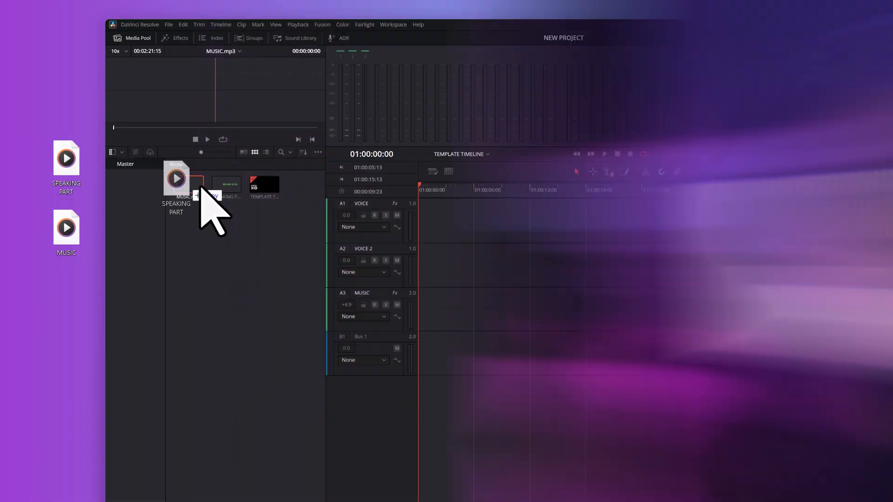
drag(201, 187, 435, 216)
drag(86, 230, 434, 312)
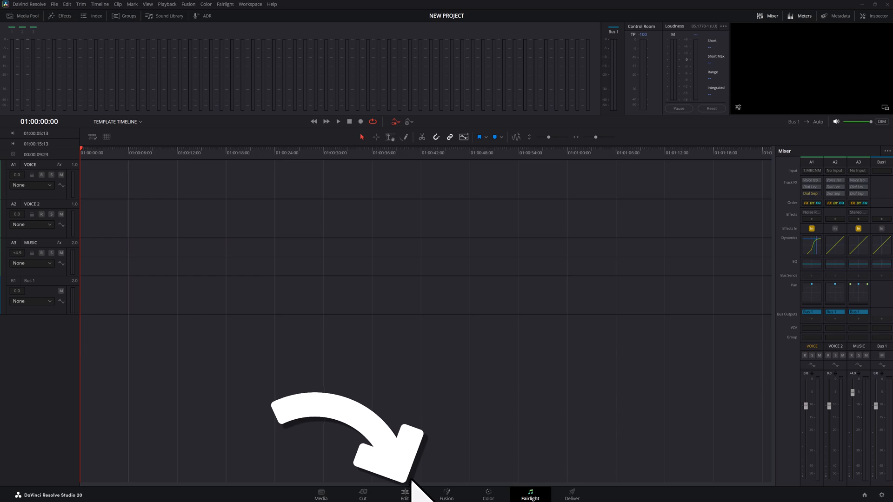
Switch to the Edit page and import the Camera Audio and Mic Audio files from the desktop into the media pool.
click(406, 496)
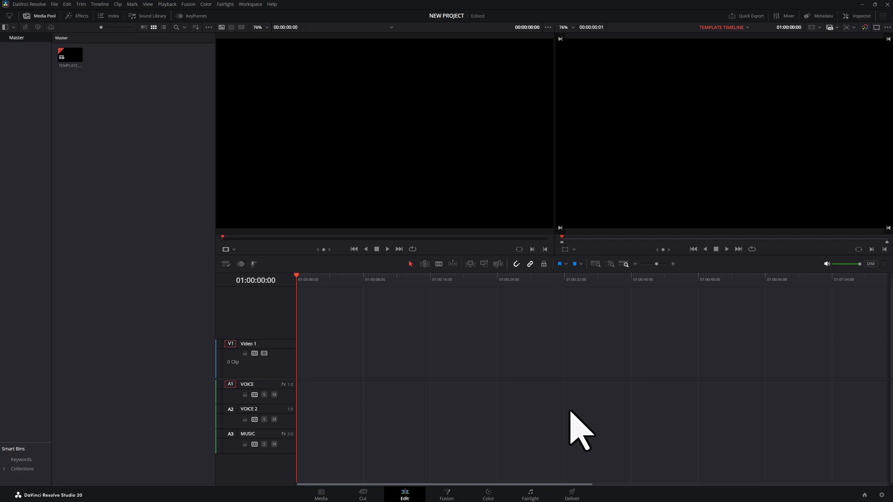
click(874, 5)
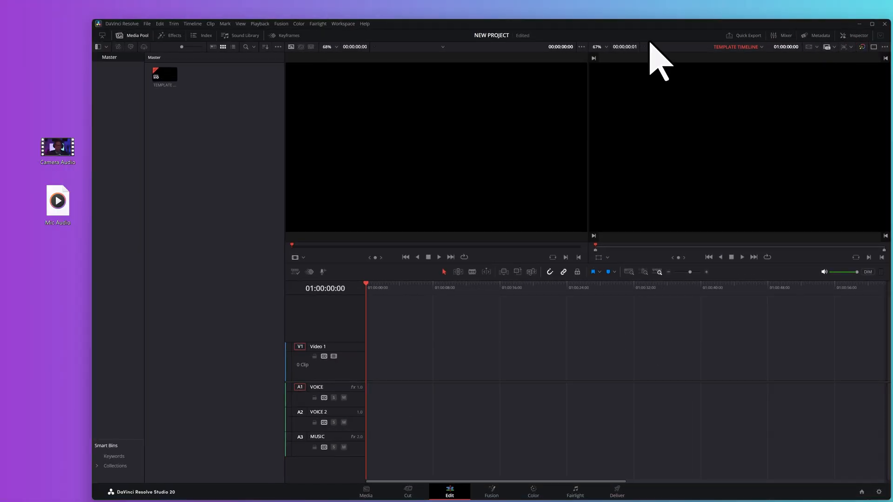
drag(30, 123, 65, 253)
drag(64, 150, 201, 109)
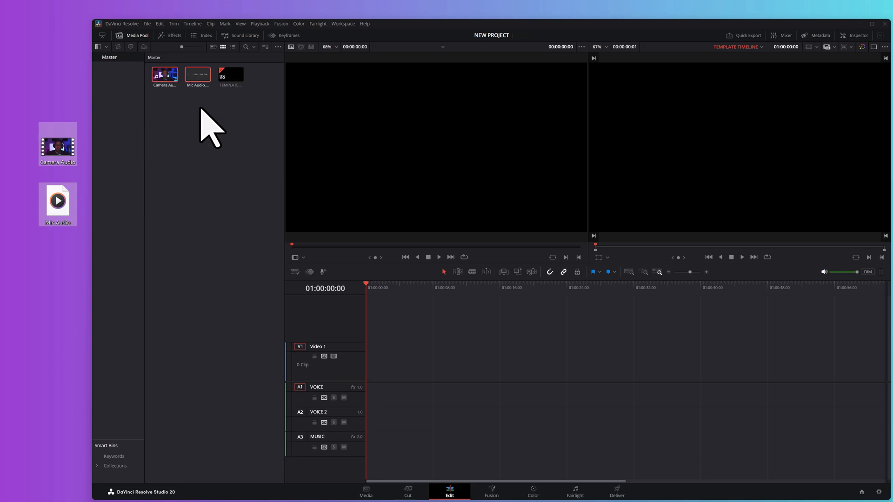
click(872, 24)
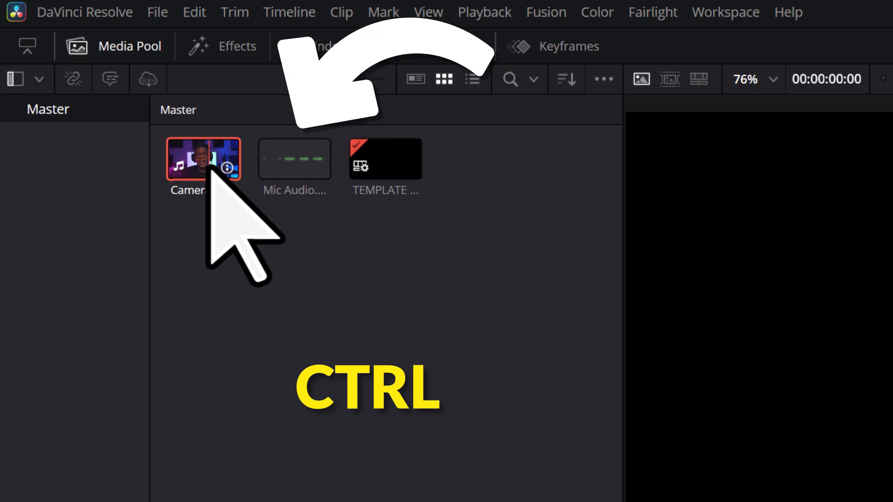
Auto-sync the Camera Audio and Mic Audio clips by waveform, using channel number 1.
ctrl+click(279, 170)
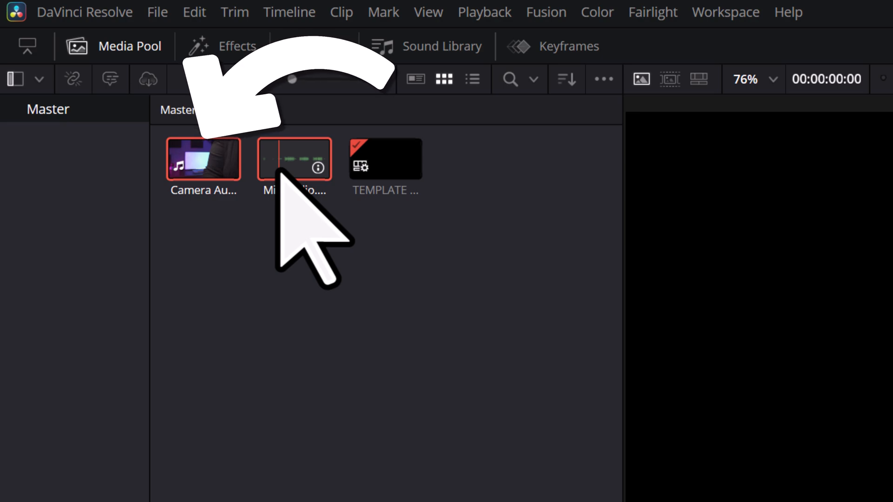
right_click(194, 165)
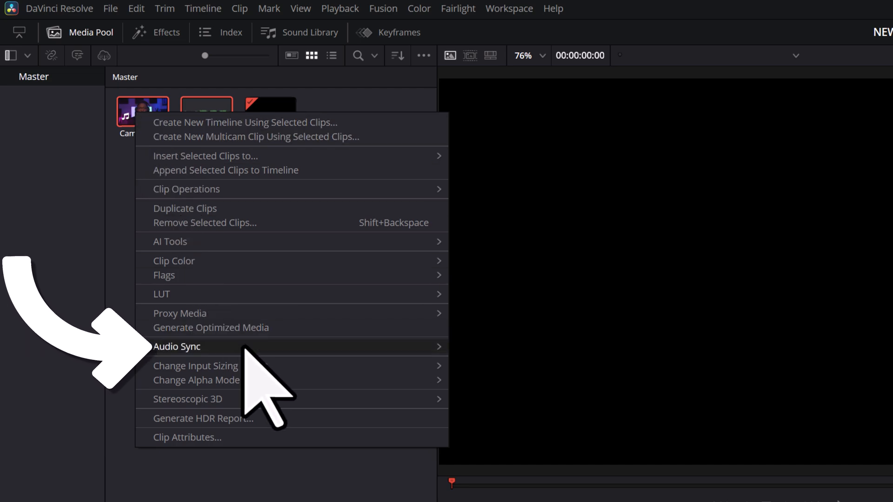
mouse_move(243, 347)
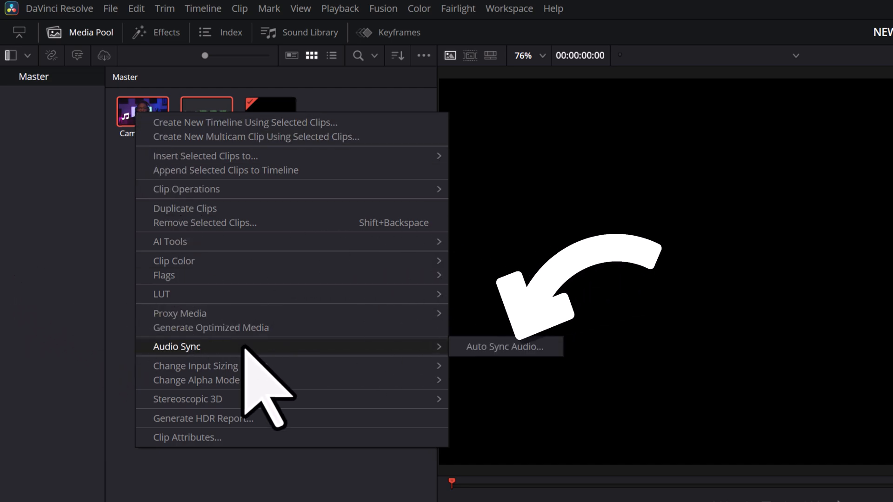
click(499, 349)
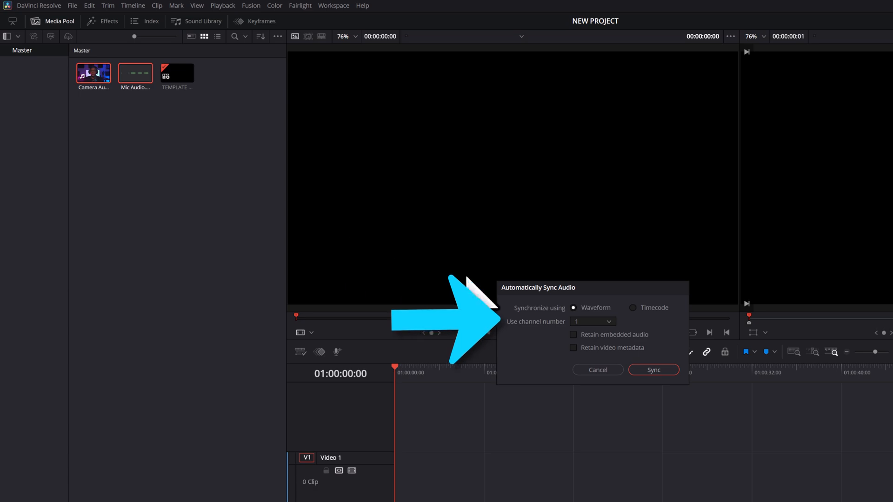
click(608, 322)
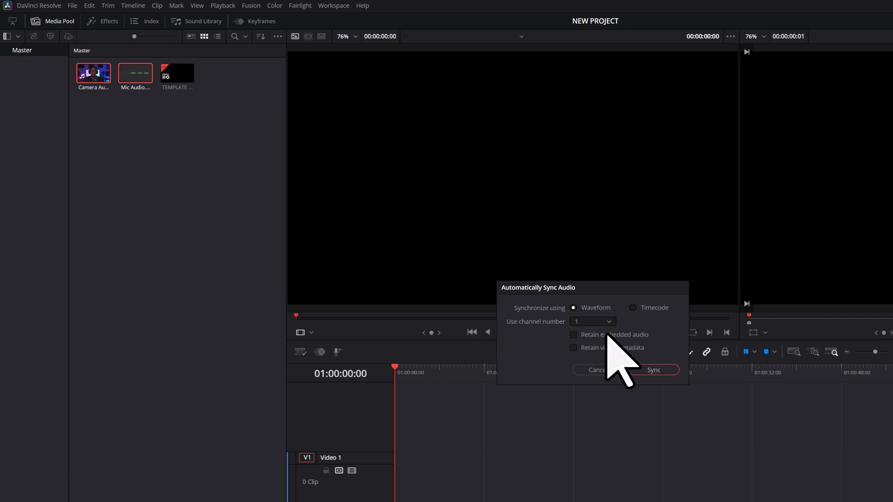
click(665, 370)
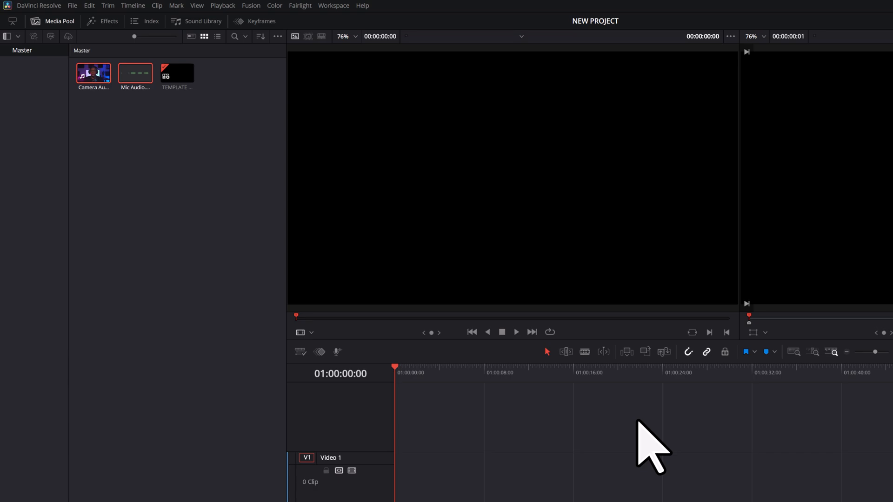
Transcribe the speech of the Camera Audio clip with the AI audio transcription.
click(223, 357)
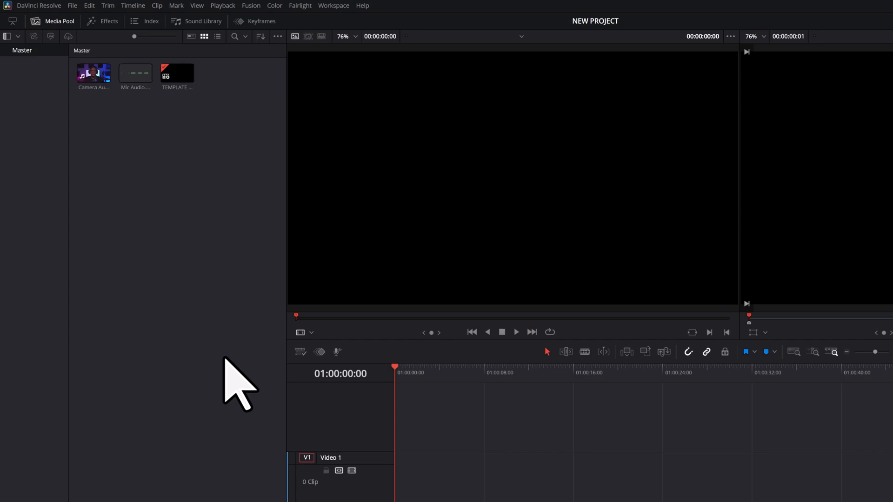
right_click(92, 77)
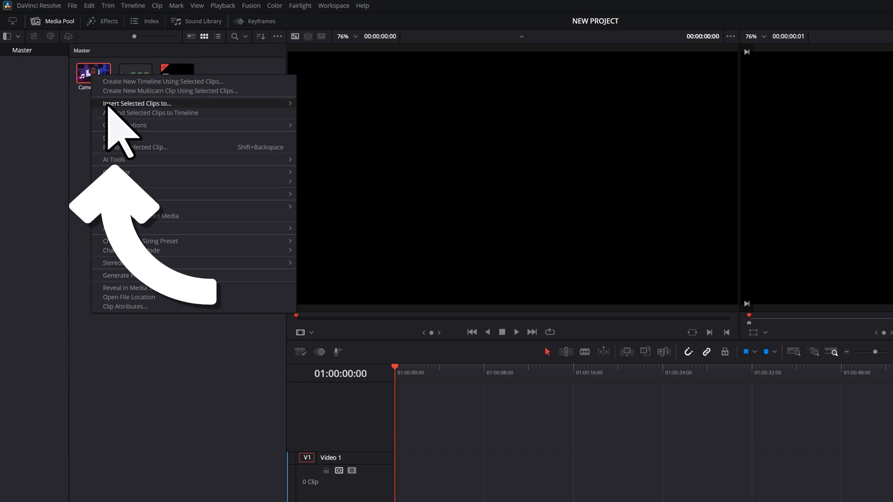
mouse_move(148, 159)
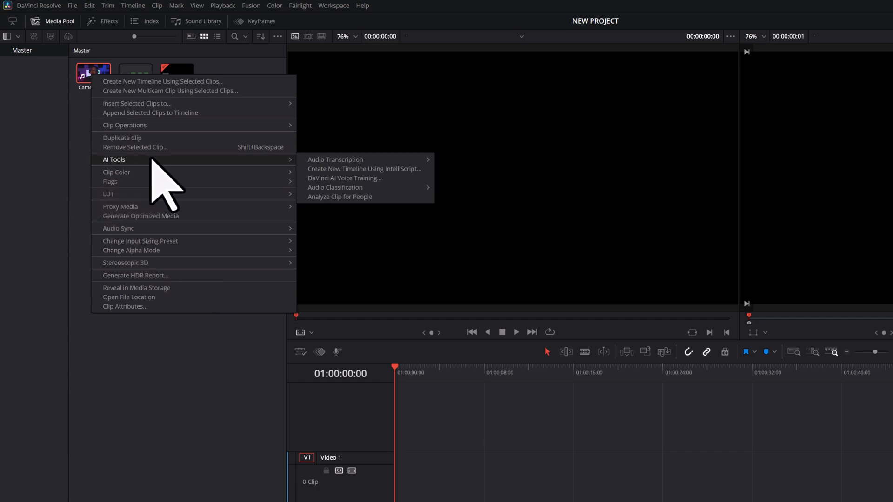
mouse_move(380, 163)
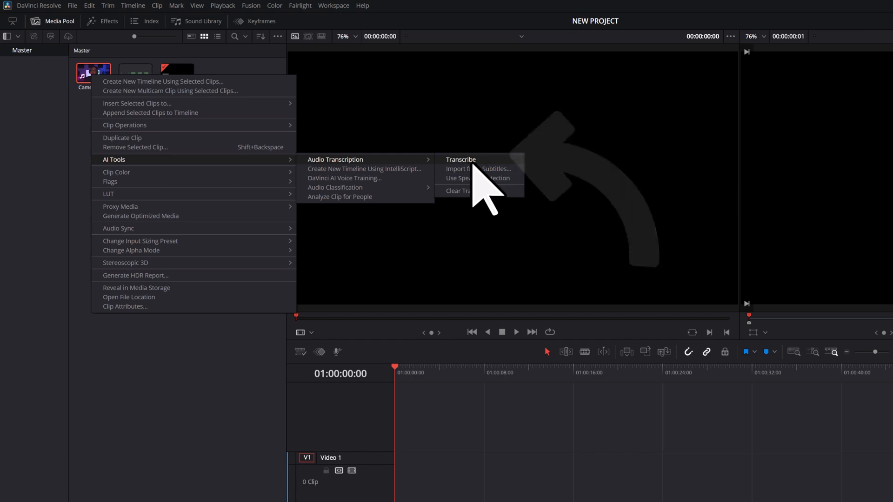
click(484, 161)
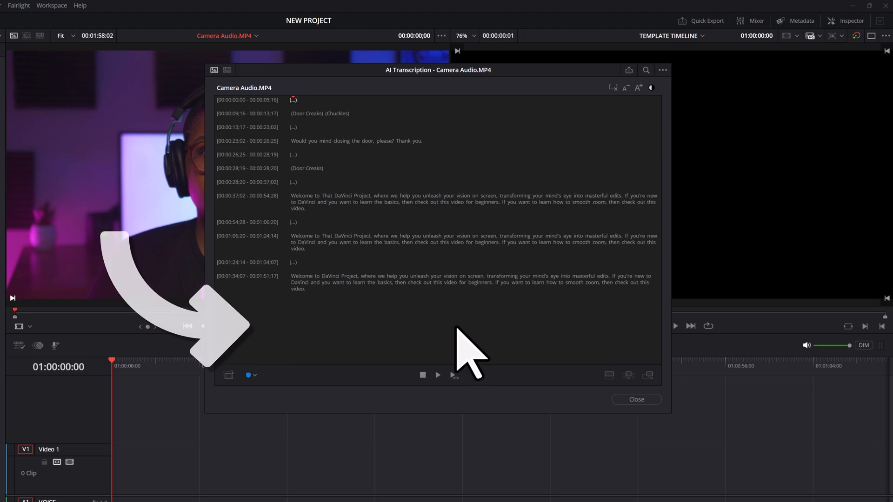
Select the whole Camera Audio transcript, exclude its silent portions and append the selection to the timeline.
click(457, 327)
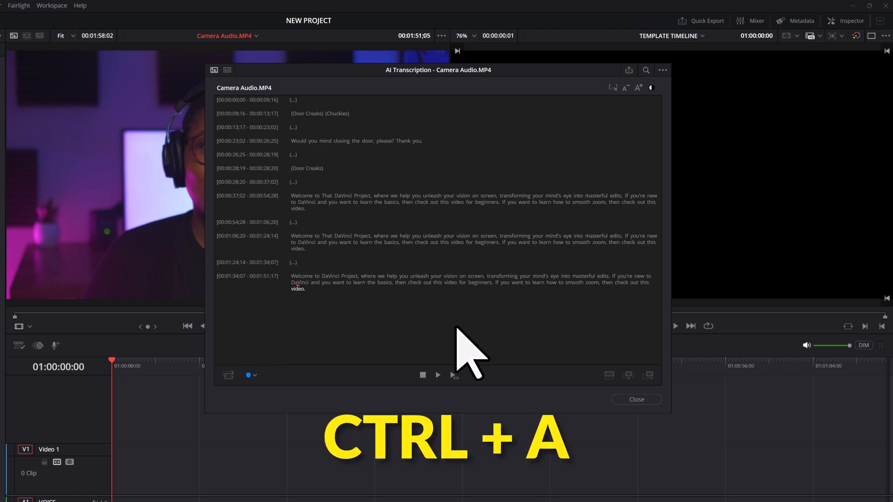
key(ctrl+a)
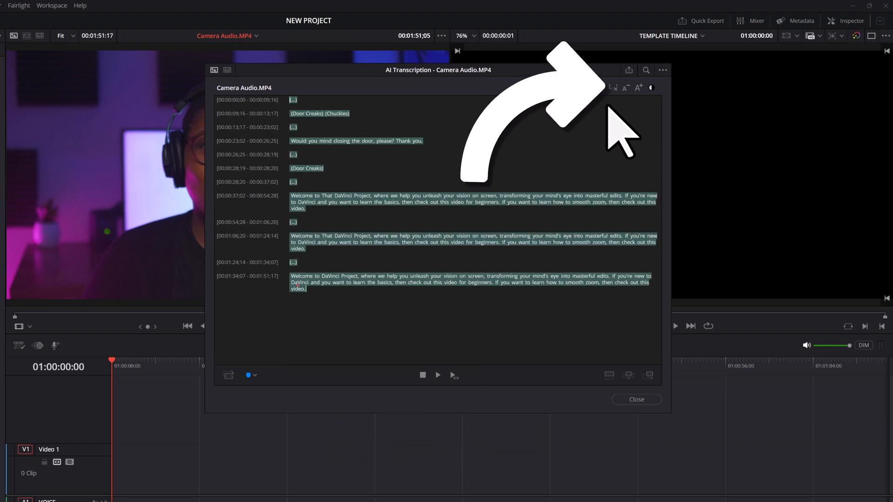
click(613, 88)
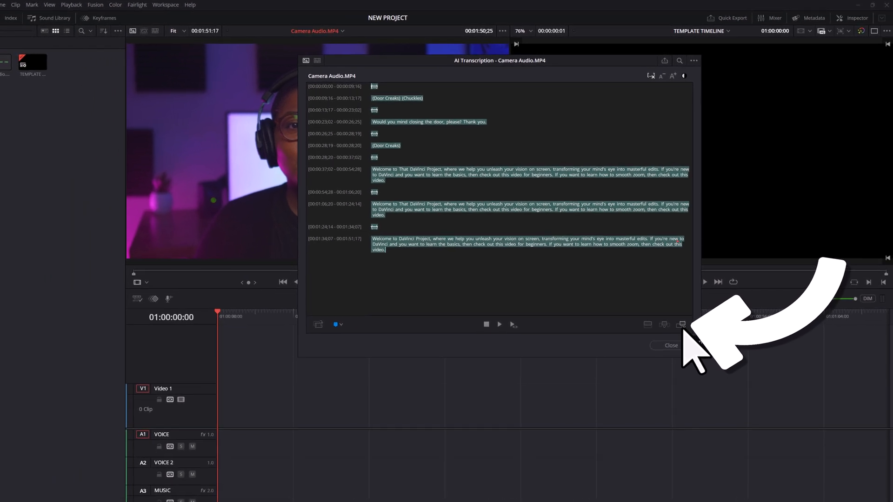
click(682, 325)
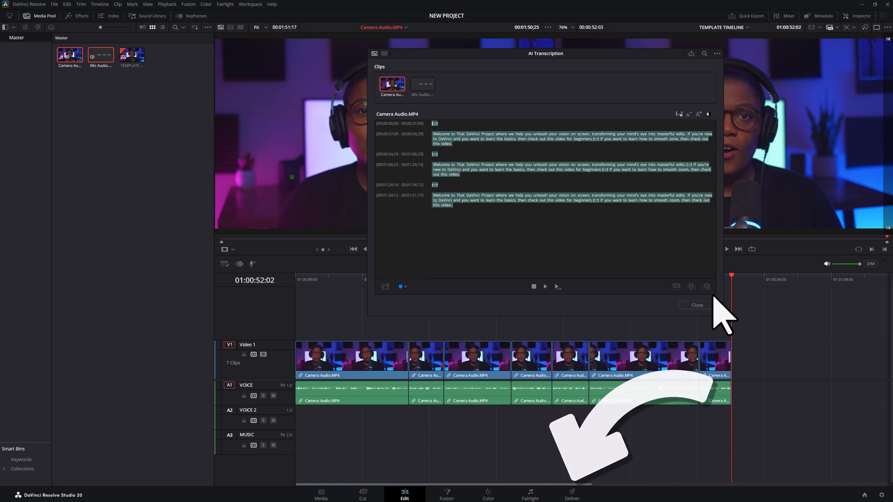
Switch to the Deliver page and set the custom export's video to QuickTime format with the H.265 codec.
click(572, 495)
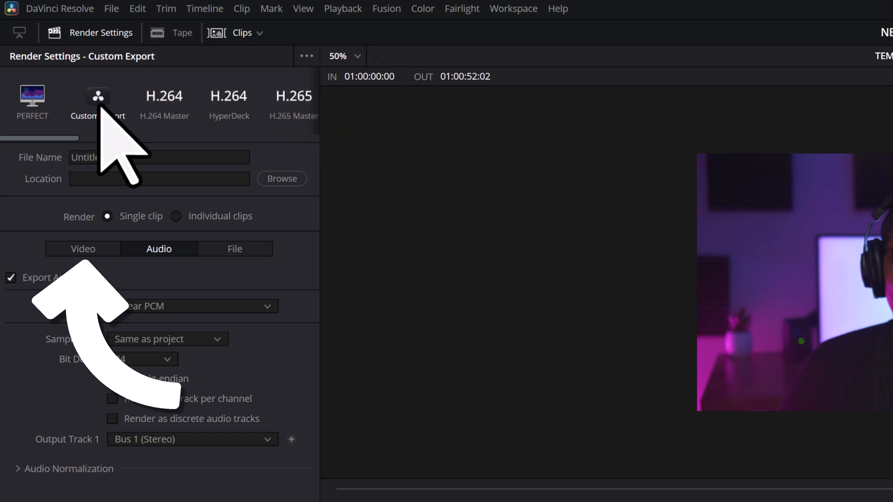
click(107, 248)
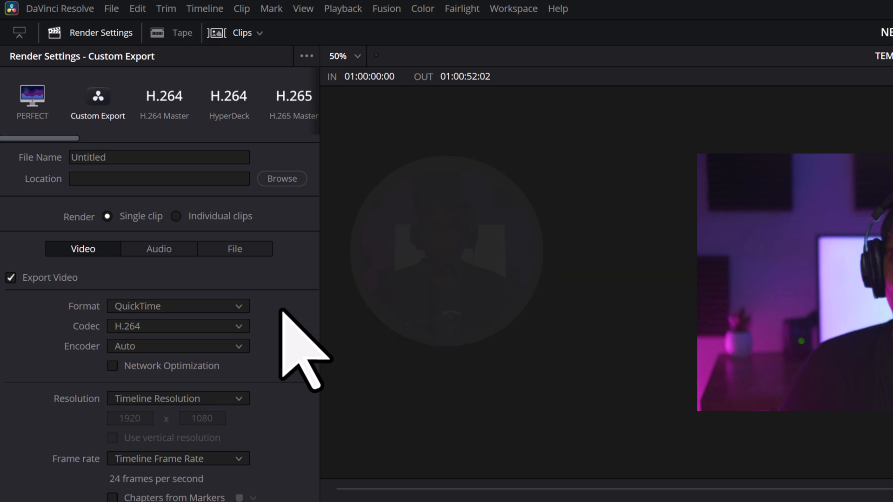
click(238, 308)
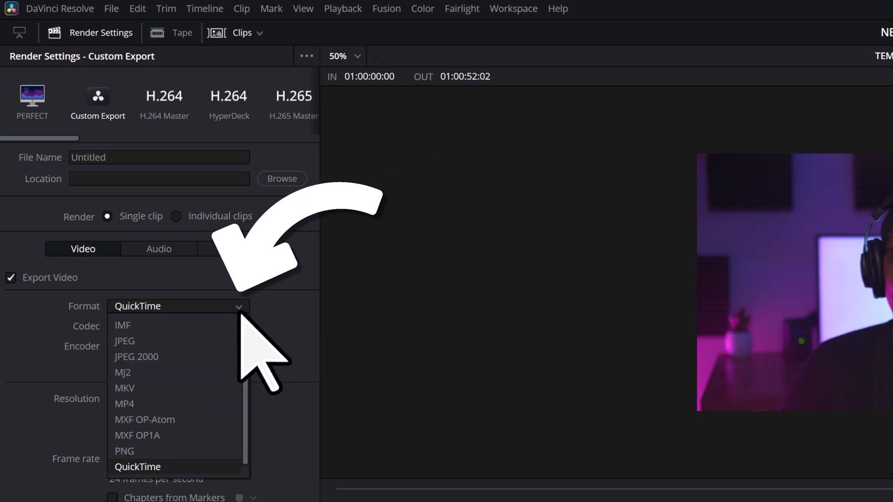
click(230, 467)
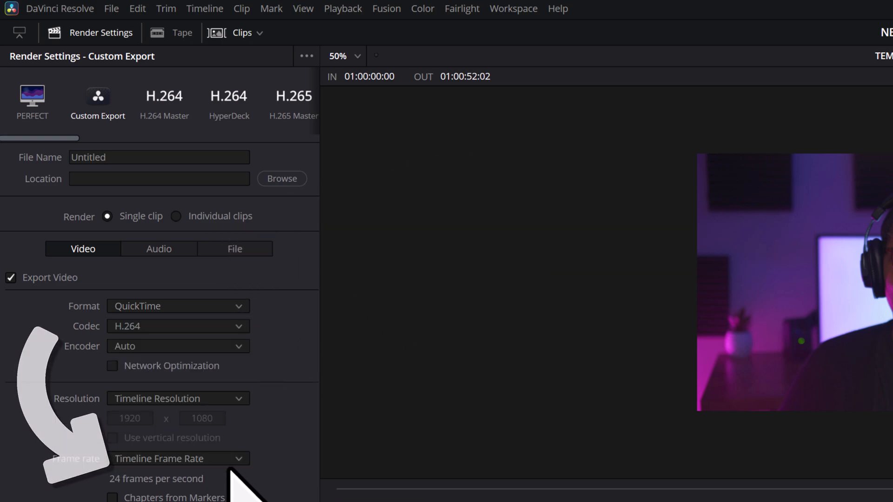
click(239, 327)
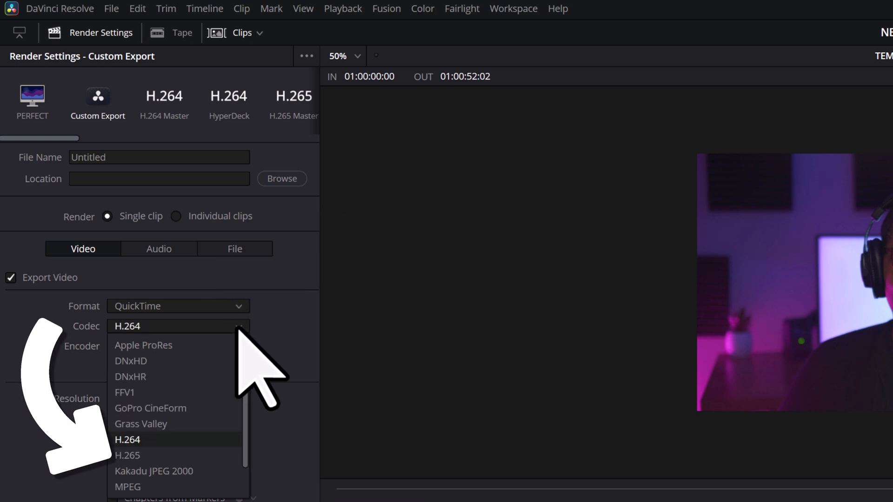
click(223, 456)
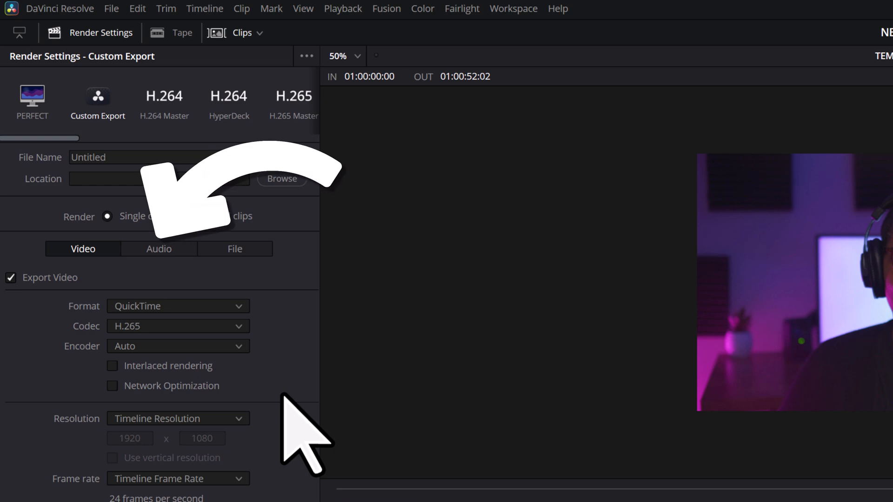
Set the export's audio codec to Linear PCM and its bit depth to 32.
click(175, 254)
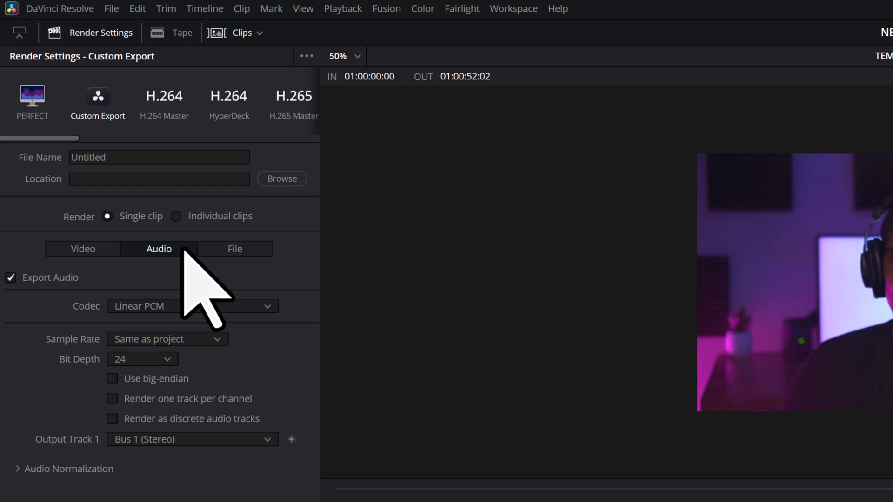
click(269, 308)
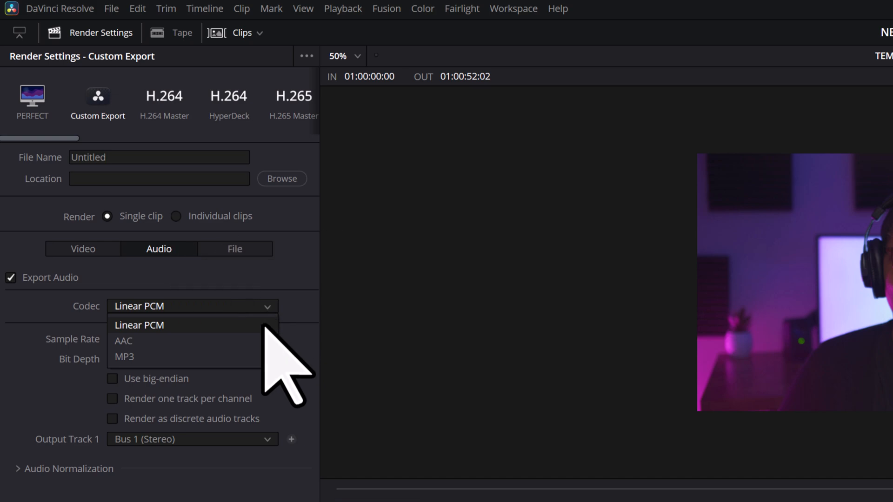
click(264, 326)
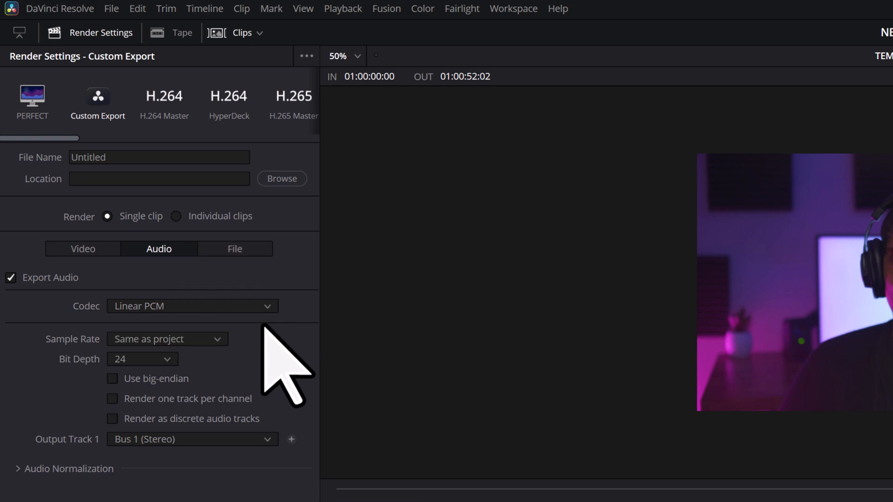
click(169, 362)
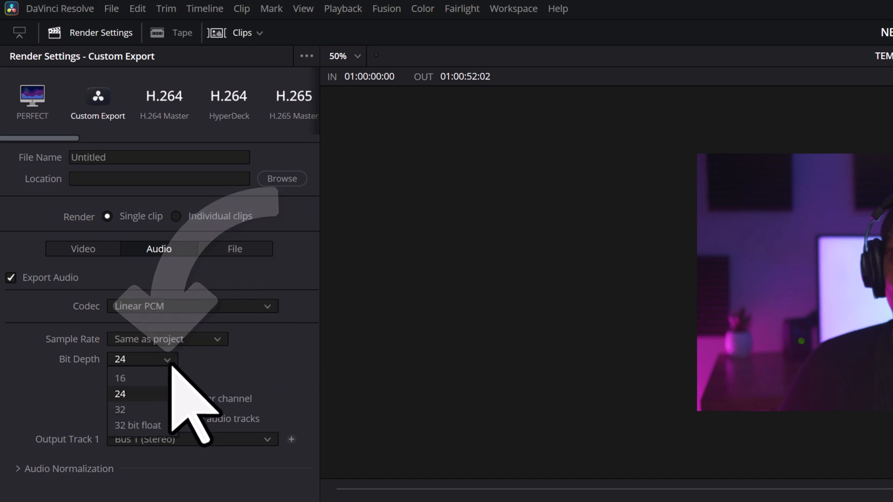
click(169, 412)
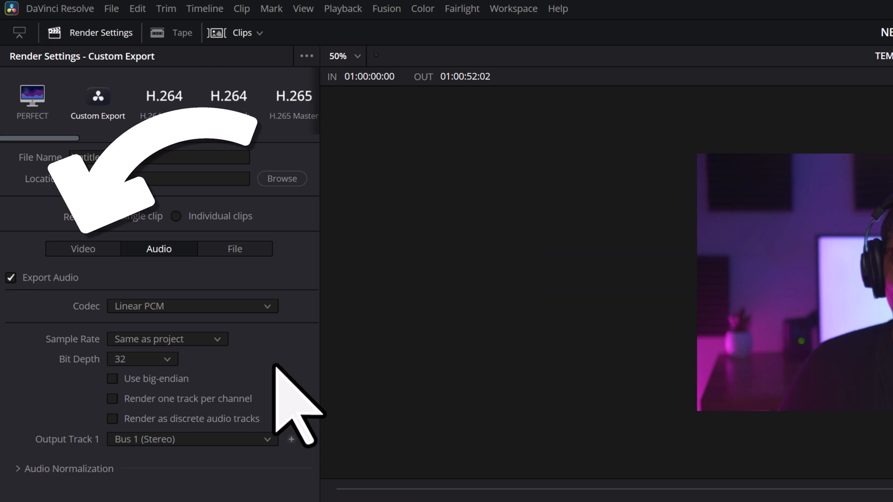
Try an audio-only export with video export disabled, QuickTime format, Linear PCM codec and bit depth 32, and re-enable video export.
click(112, 253)
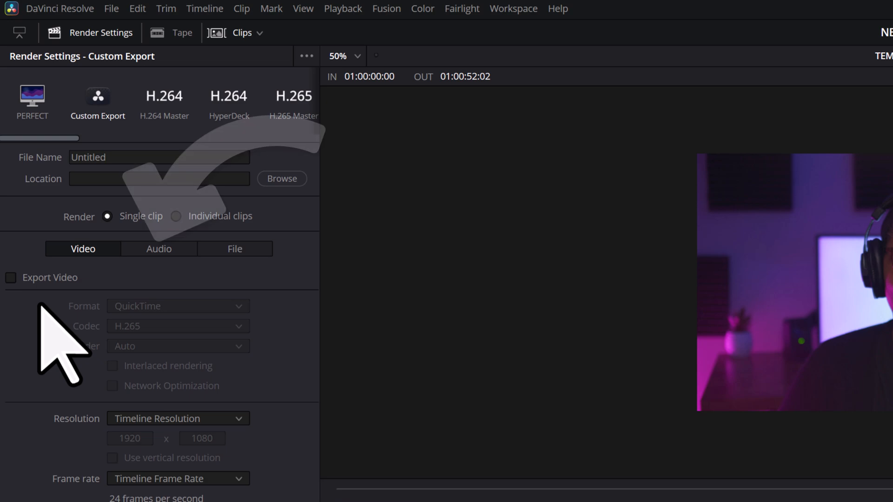
click(181, 251)
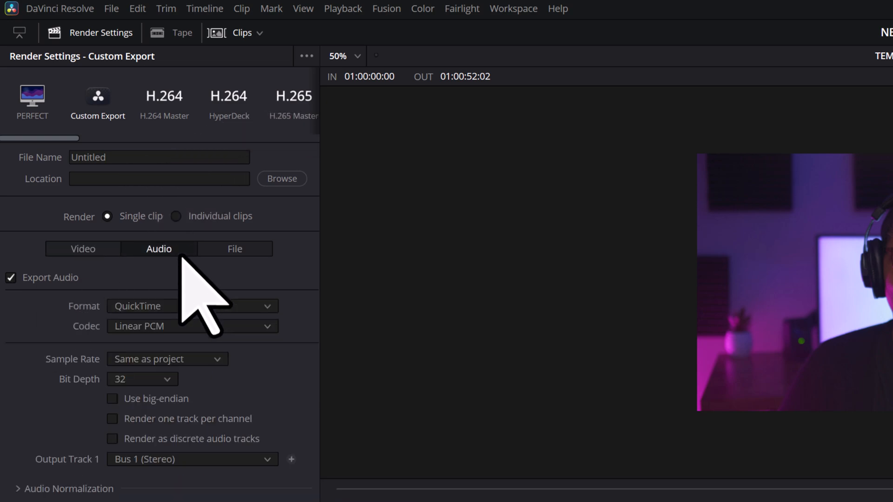
click(267, 306)
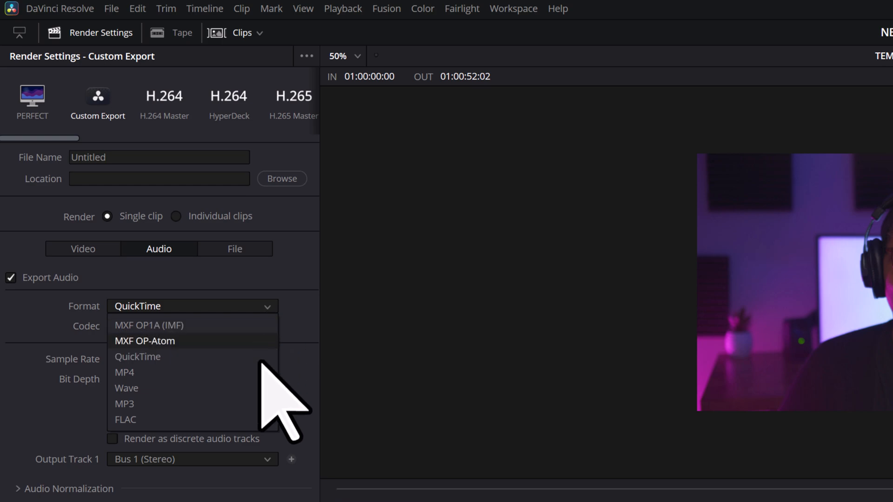
click(256, 358)
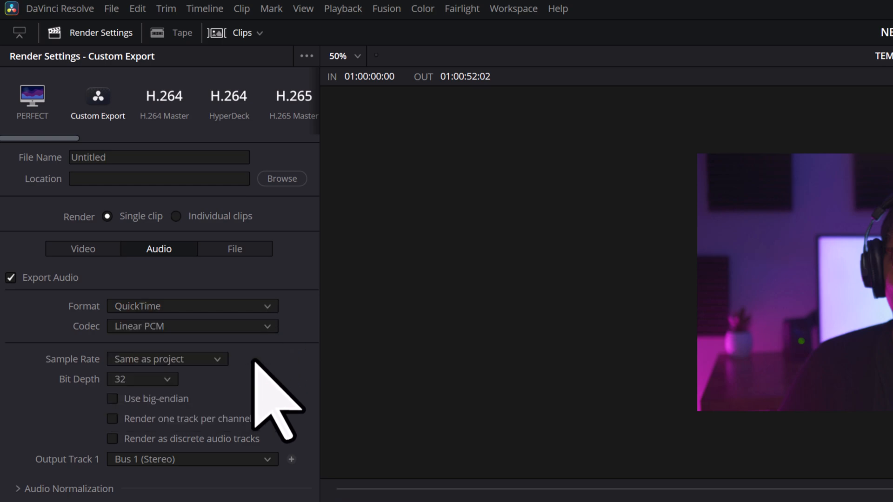
click(270, 331)
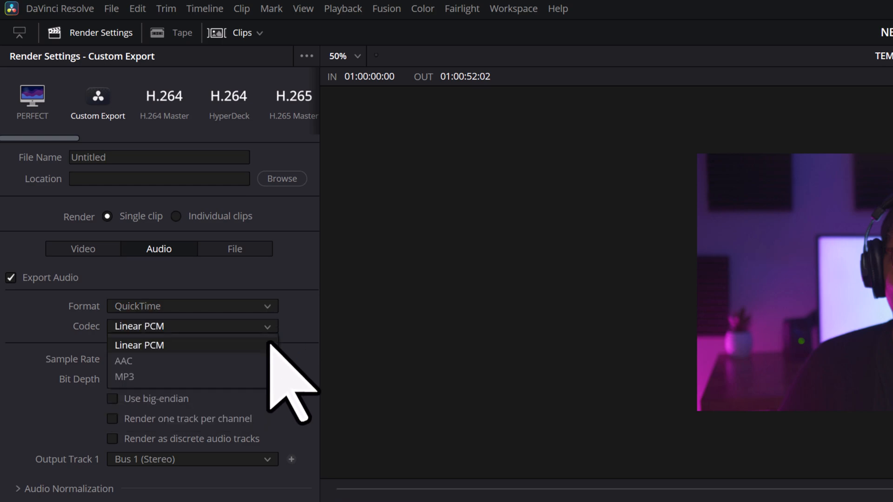
click(267, 346)
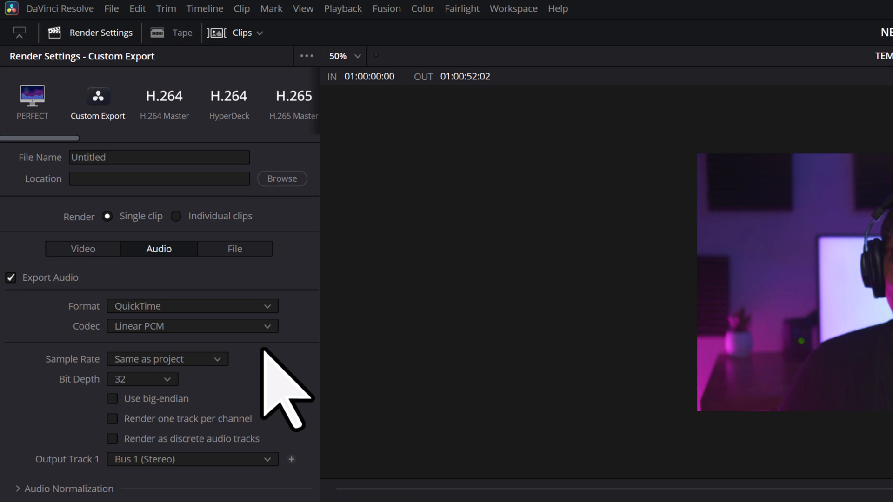
click(167, 380)
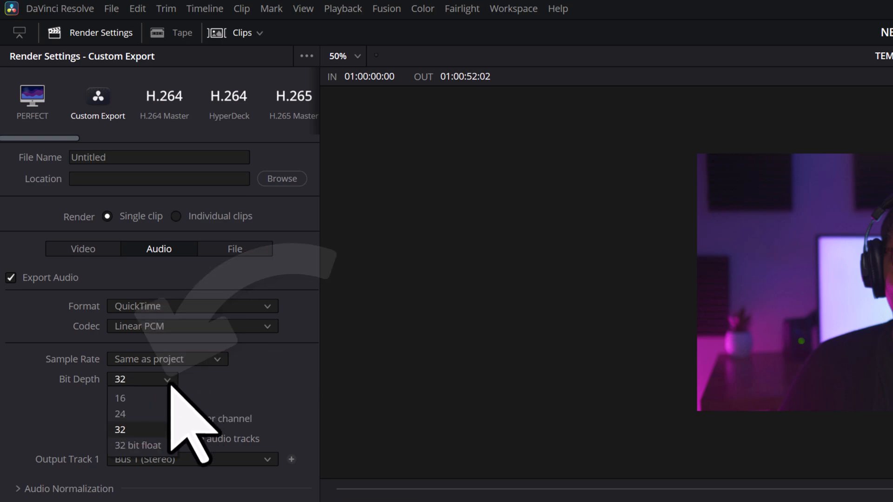
click(163, 431)
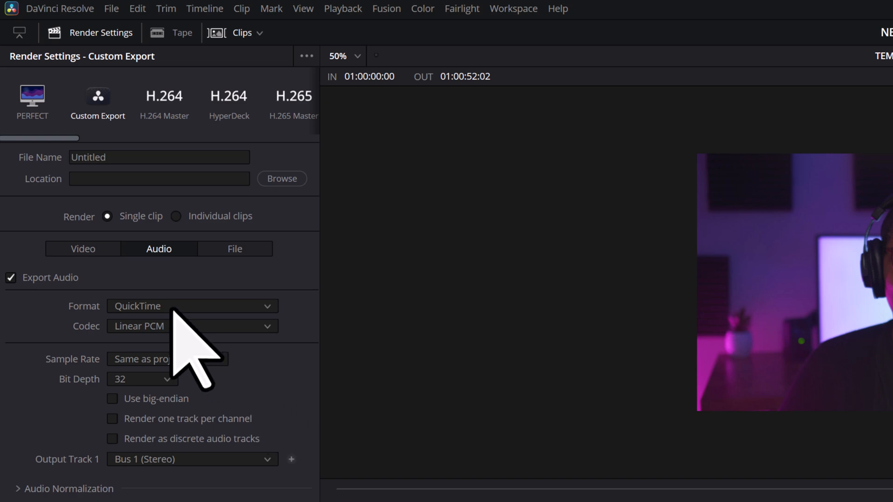
click(105, 251)
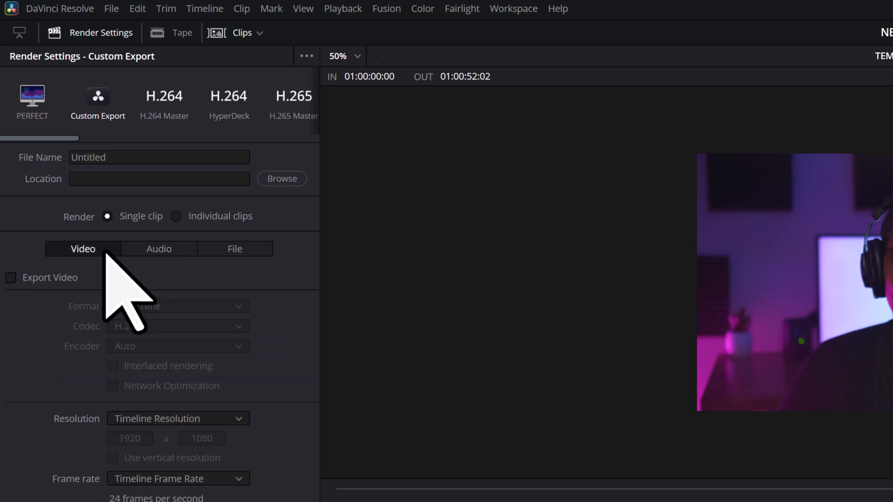
click(16, 283)
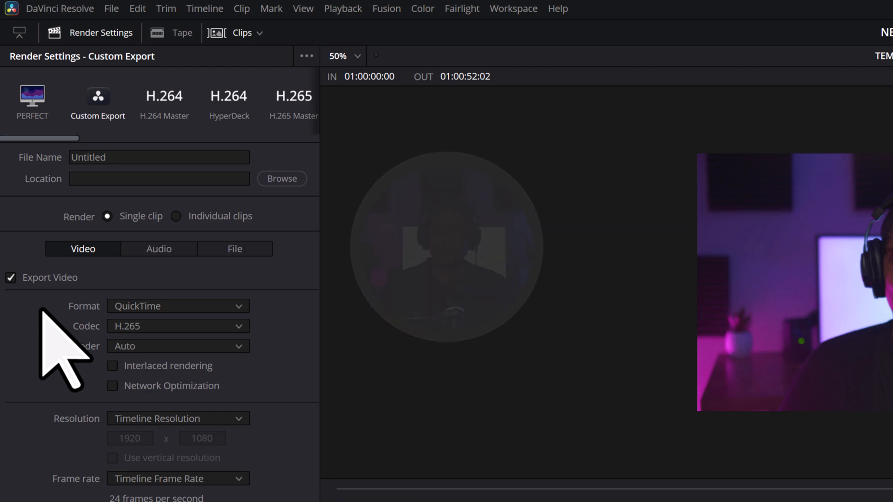
Enable audio normalization for the export, normalizing to the YouTube standard.
click(185, 251)
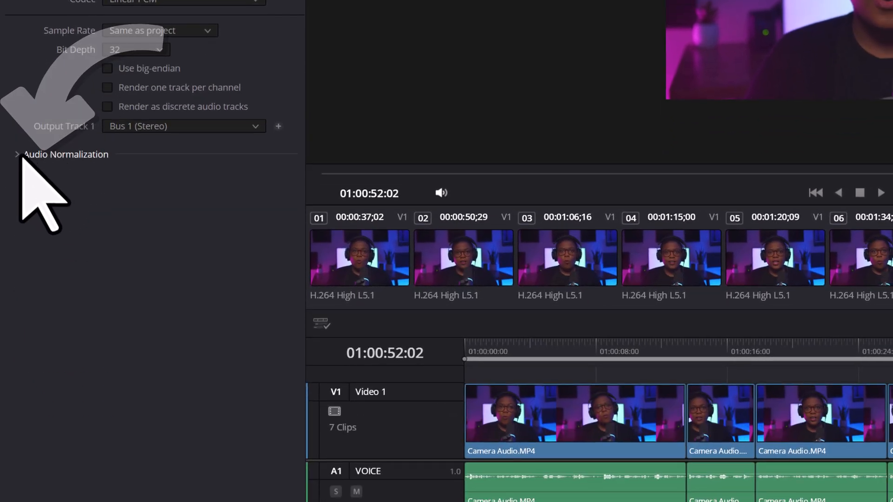
click(19, 156)
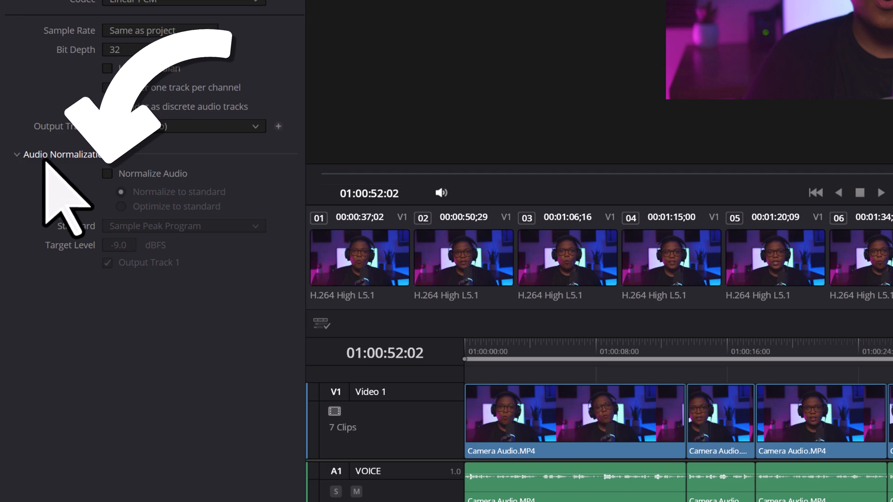
click(108, 174)
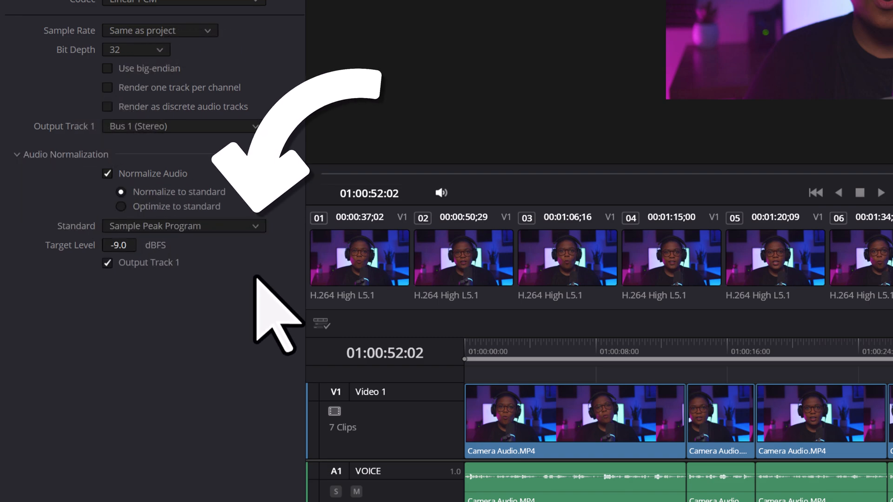
click(255, 227)
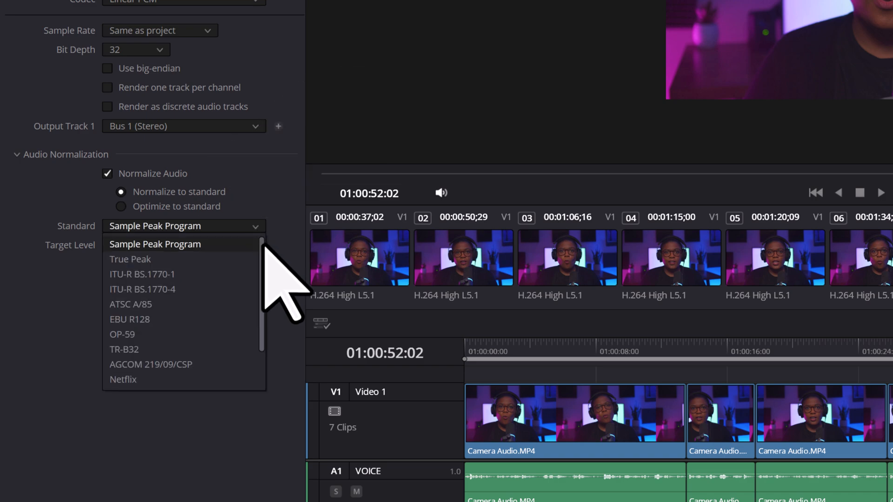
drag(263, 247, 262, 288)
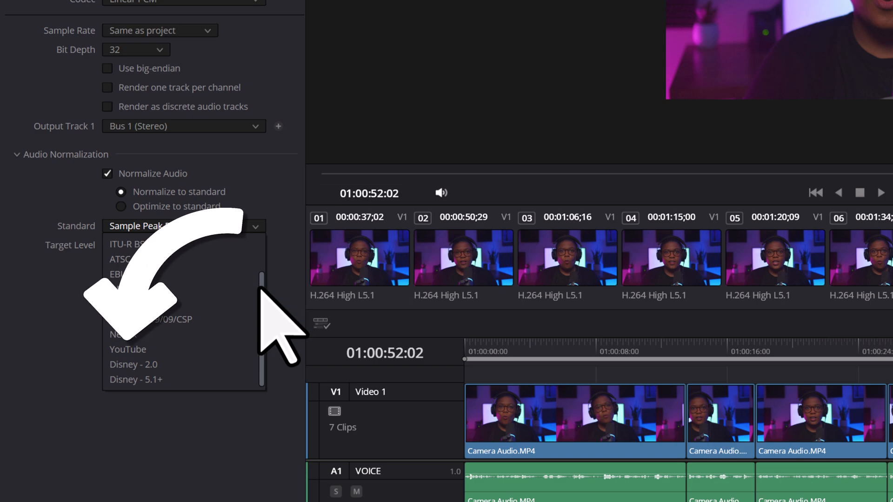
click(227, 349)
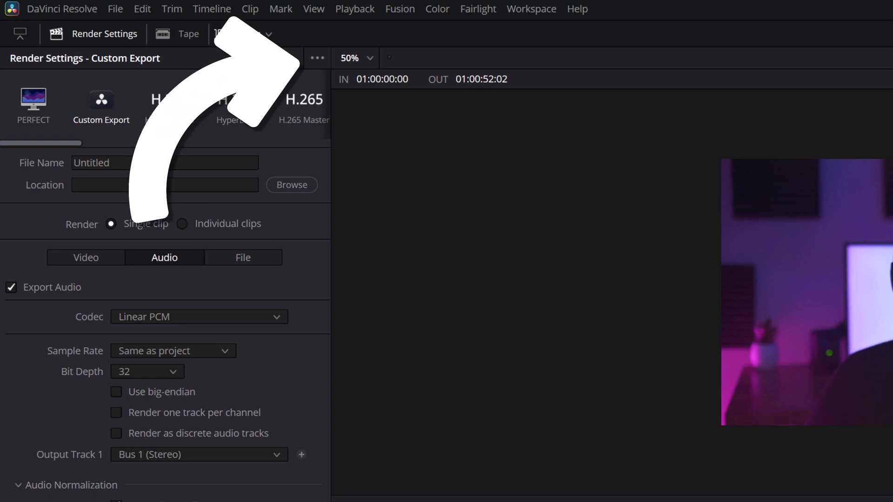
Save the current render settings as a new preset named HIGH QUALITY AUDIO.
click(317, 58)
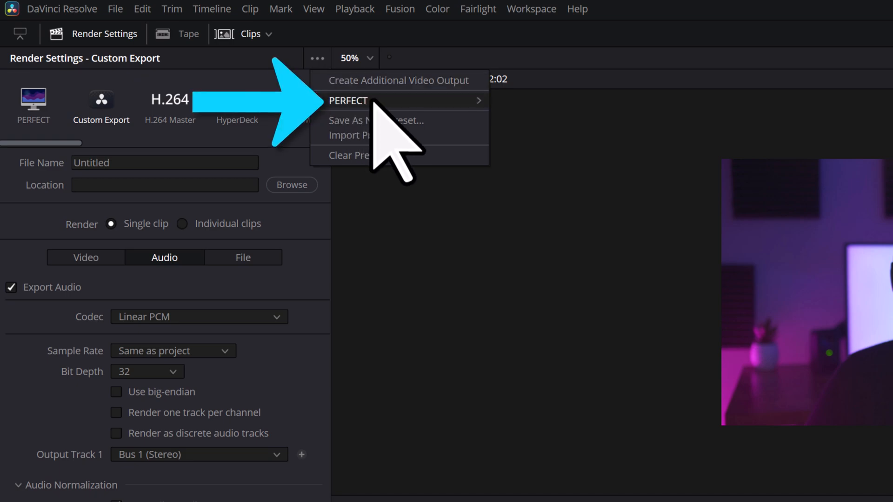
mouse_move(387, 102)
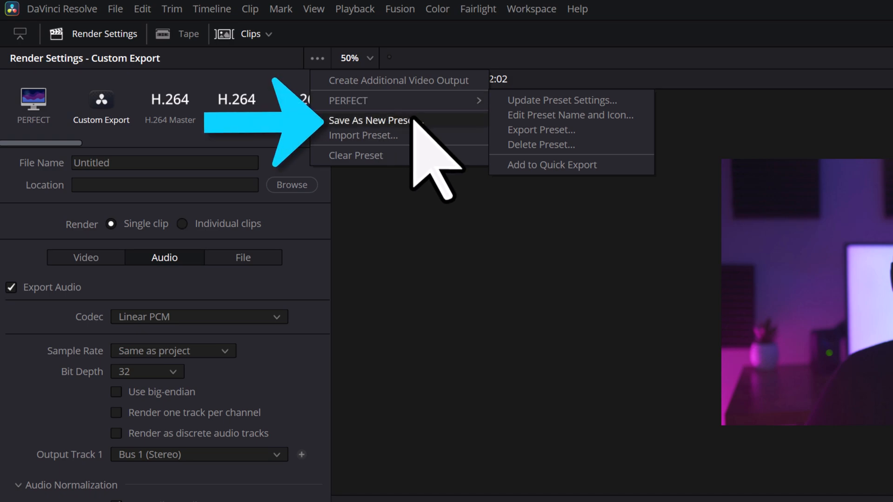
click(446, 122)
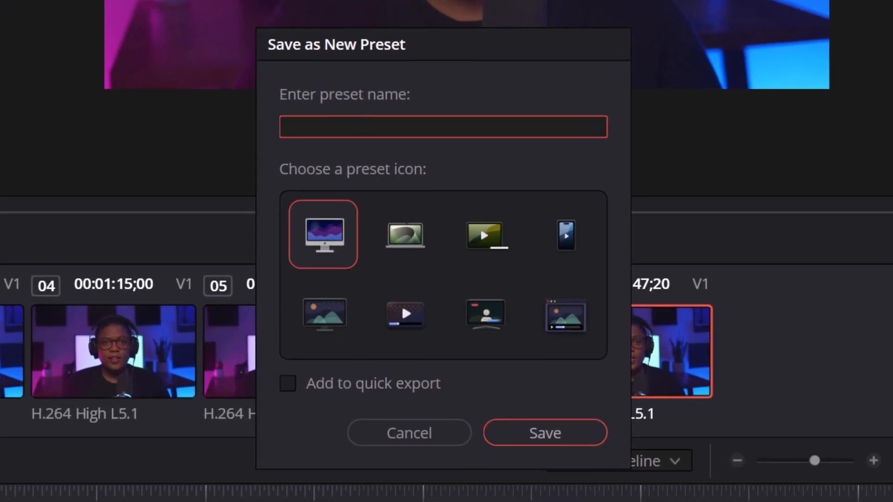
text(HIGH QUALIT)
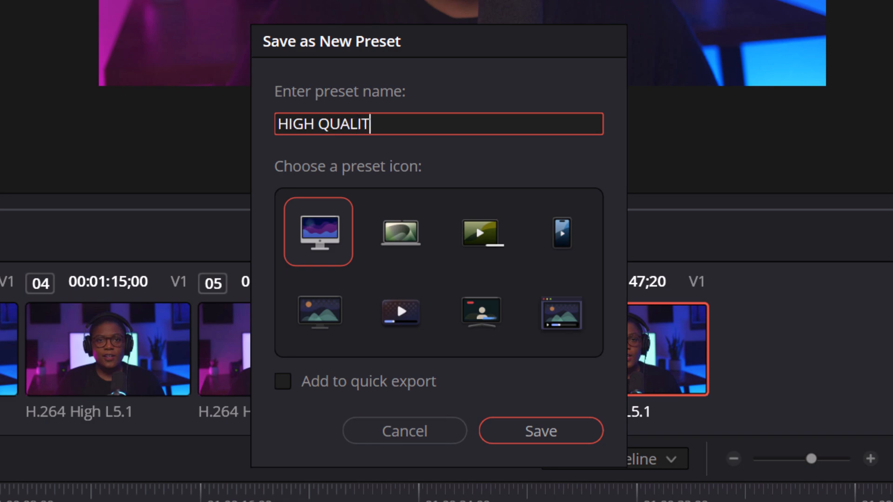
text(Y AUDIO)
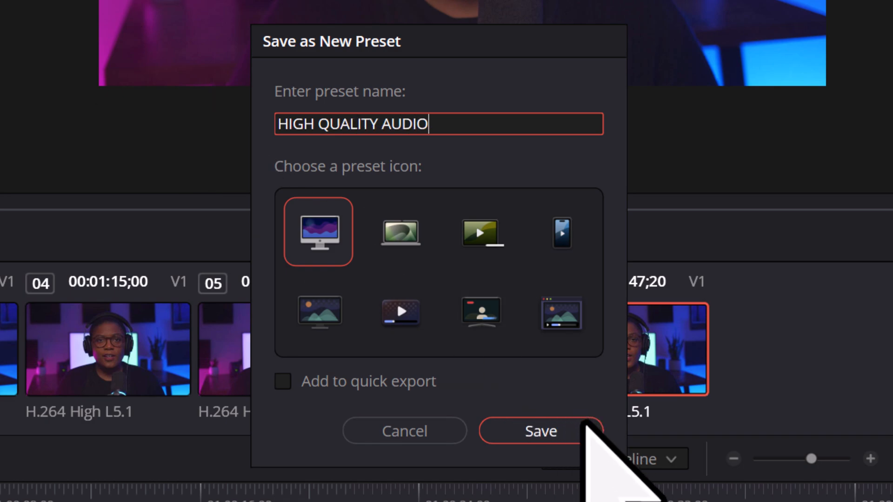
click(611, 445)
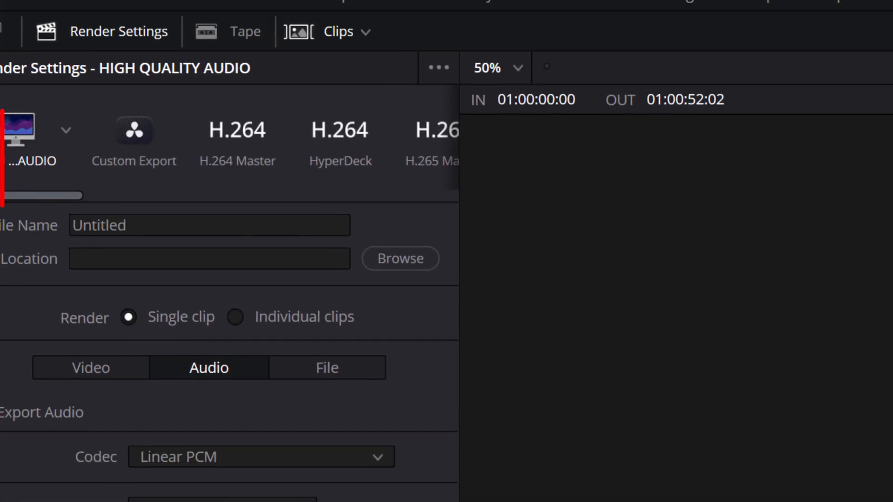